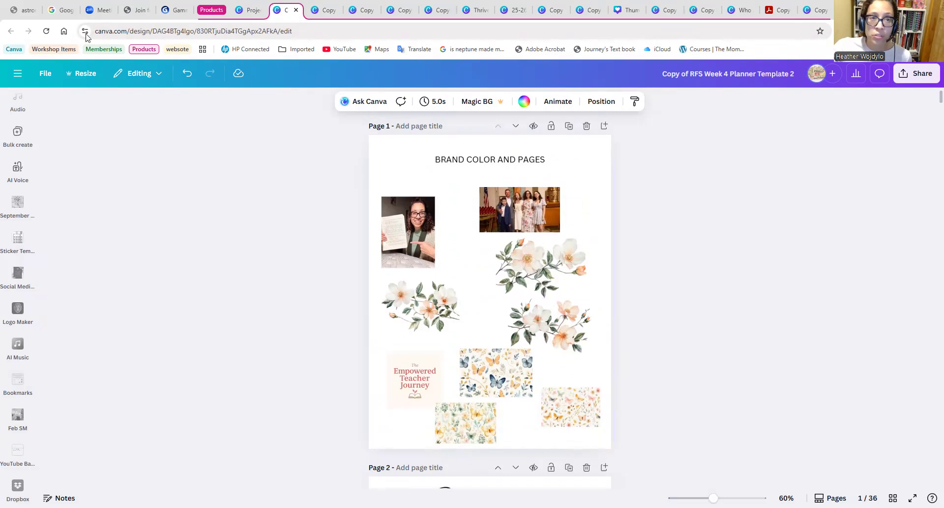
Look over the All projects page and return to the RFS Week 4 Planner Template 2 design.
click(247, 10)
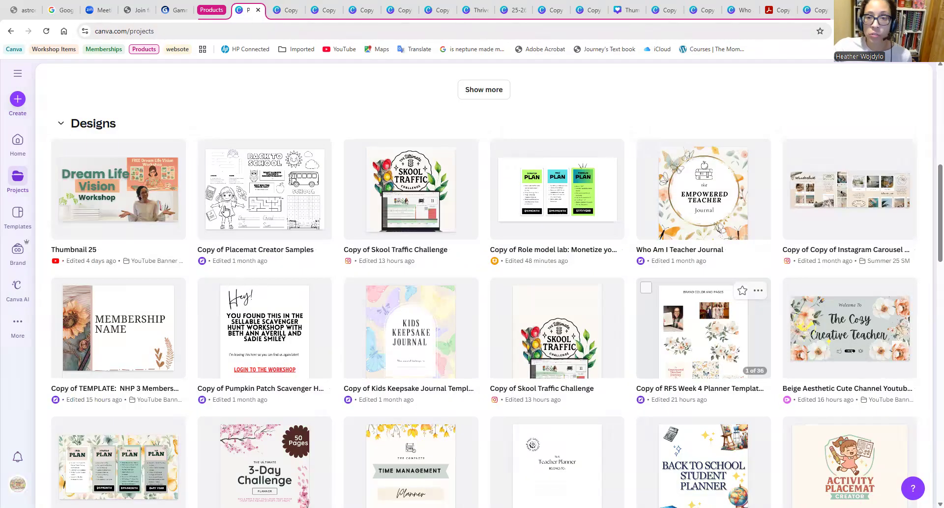
scroll(386, 279, up, 7)
scroll(158, 302, up, 2)
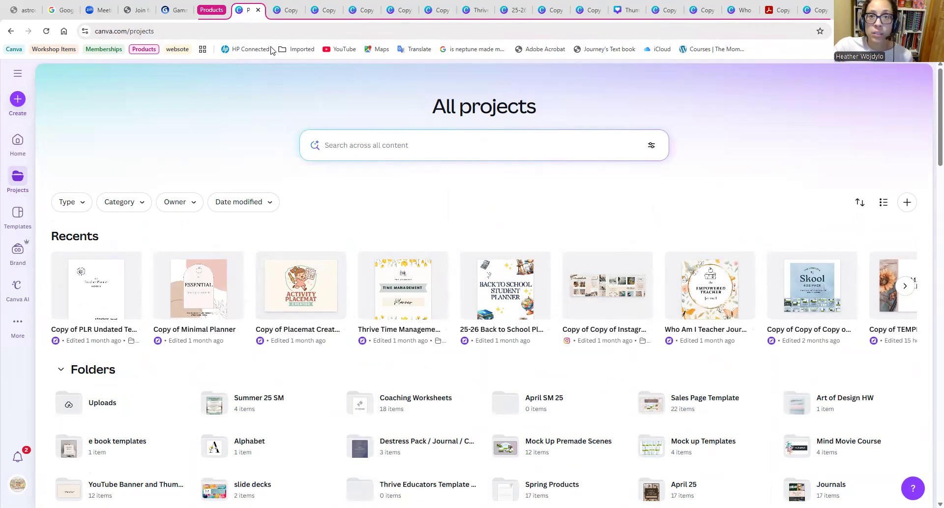
click(288, 10)
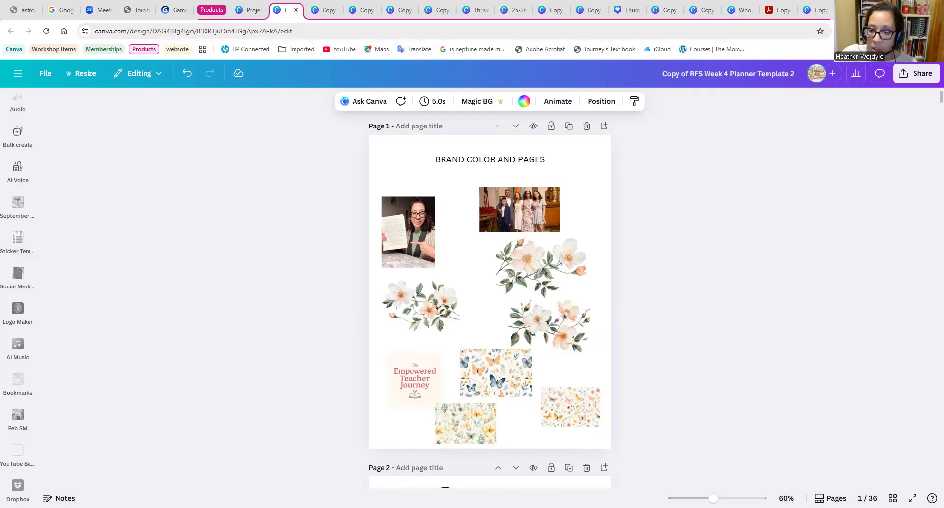
Examine the lettering quotes on page 2 and the Inspired Educator Planner cover on page 3.
scroll(491, 316, up, 5)
scroll(687, 431, up, 3)
scroll(688, 428, down, 15)
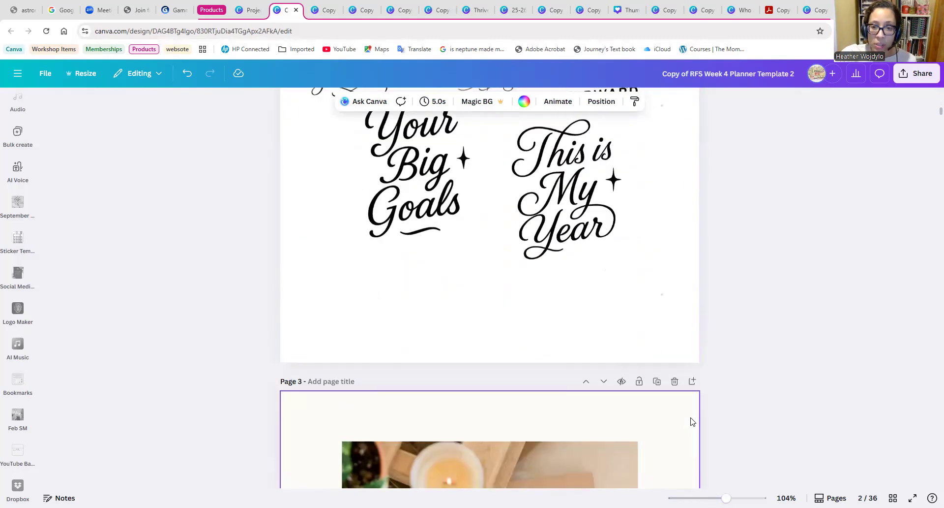
scroll(692, 422, down, 5)
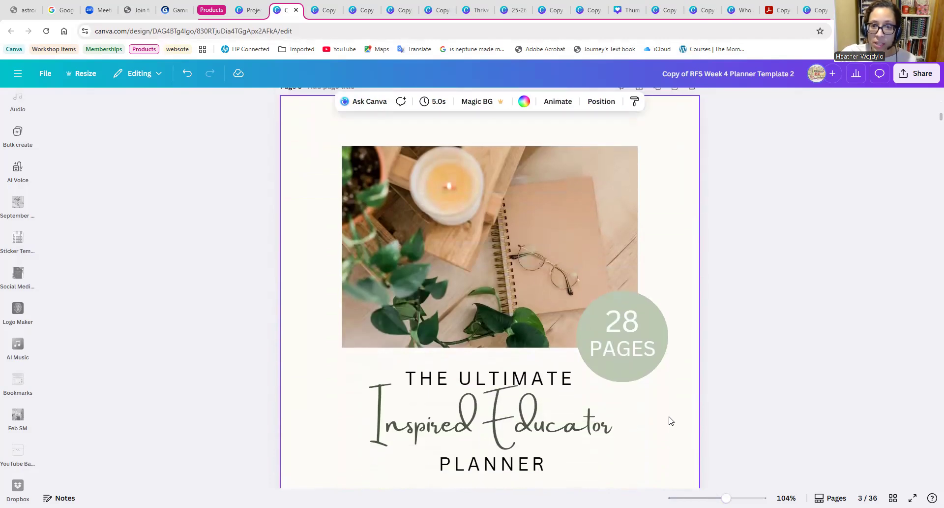
scroll(671, 421, down, 1)
scroll(673, 416, down, 1)
scroll(674, 413, up, 4)
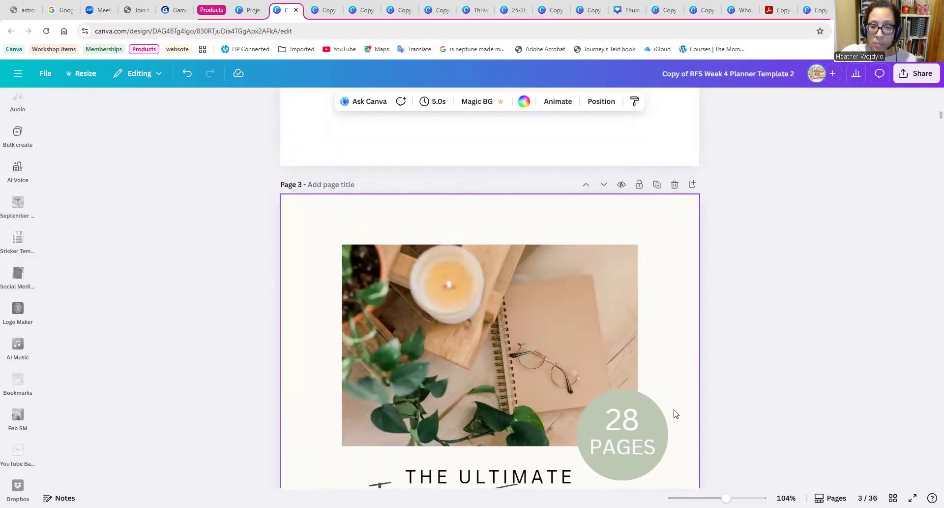
scroll(673, 413, down, 3)
scroll(639, 423, down, 2)
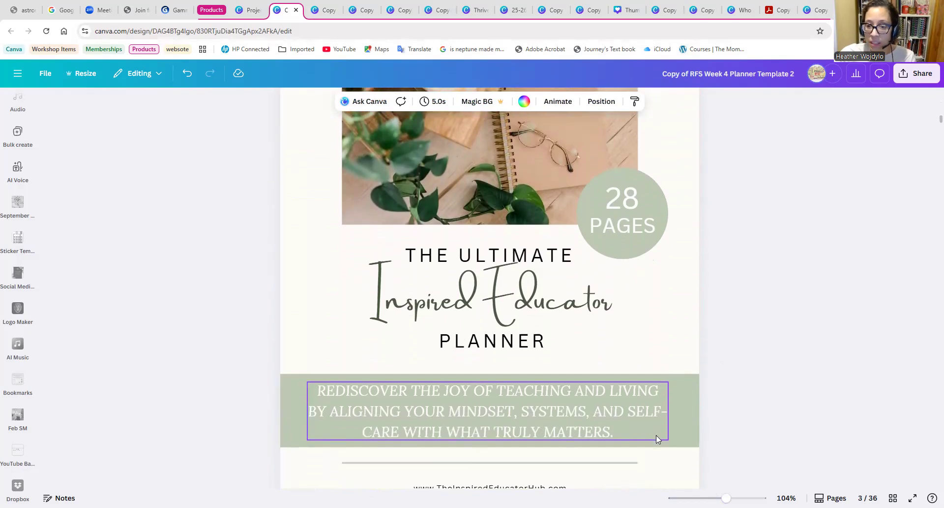
scroll(681, 406, up, 6)
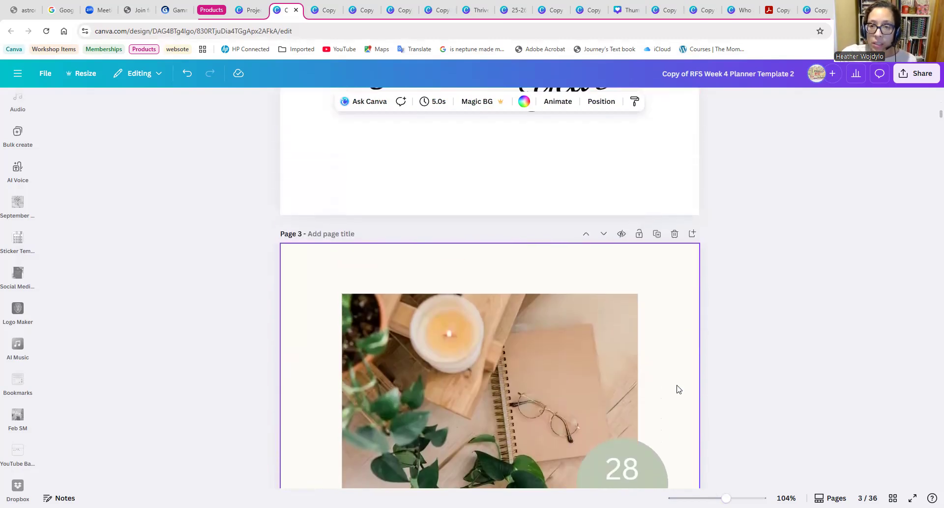
scroll(676, 388, down, 1)
click(317, 221)
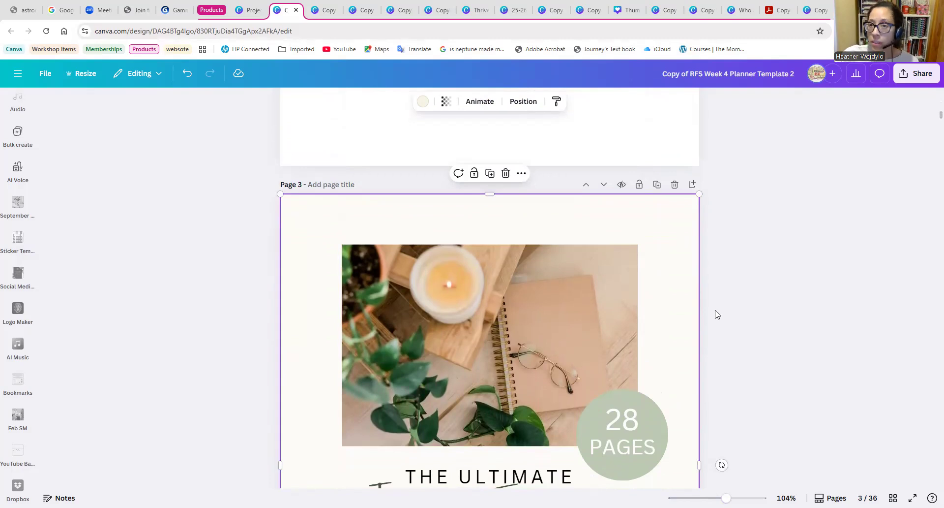
Review the photos, flower artwork and patterns collected on the Brand Color and Pages sheet.
scroll(717, 314, up, 15)
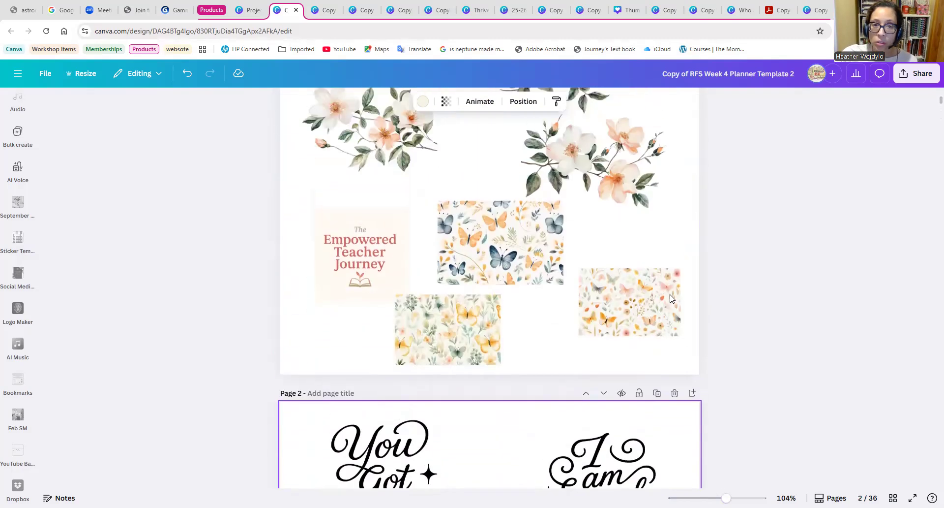
scroll(671, 298, up, 6)
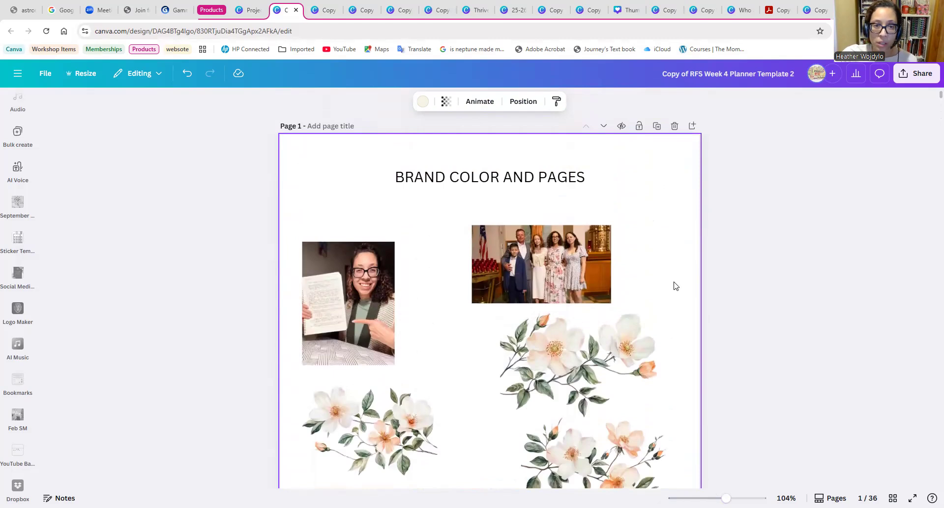
scroll(676, 286, down, 1)
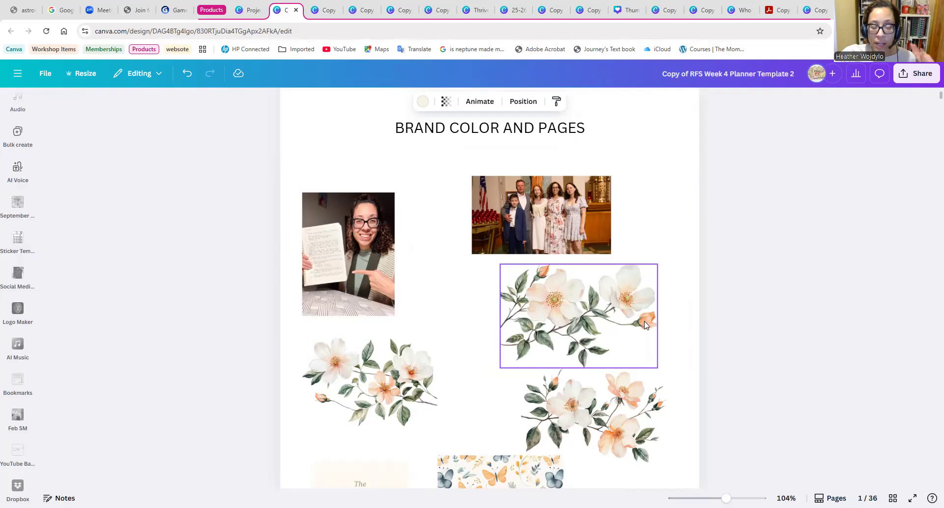
scroll(687, 195, up, 1)
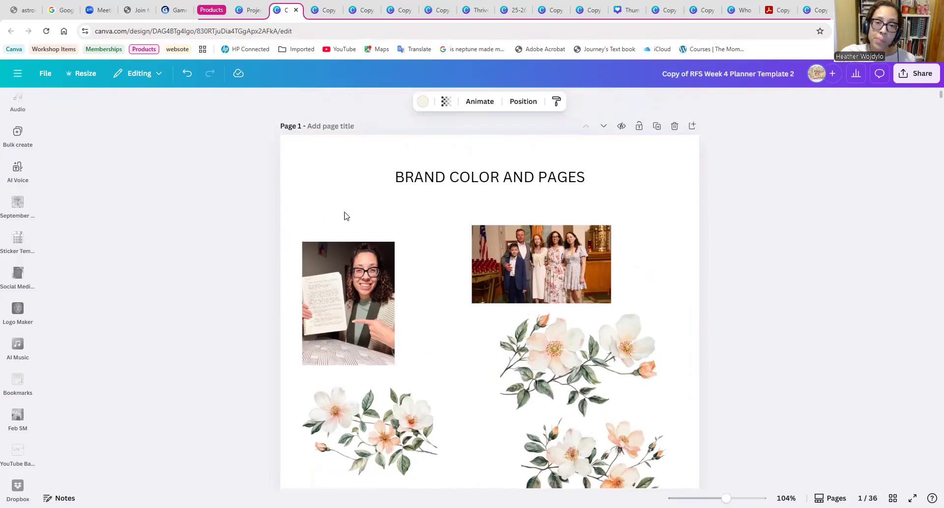
click(632, 154)
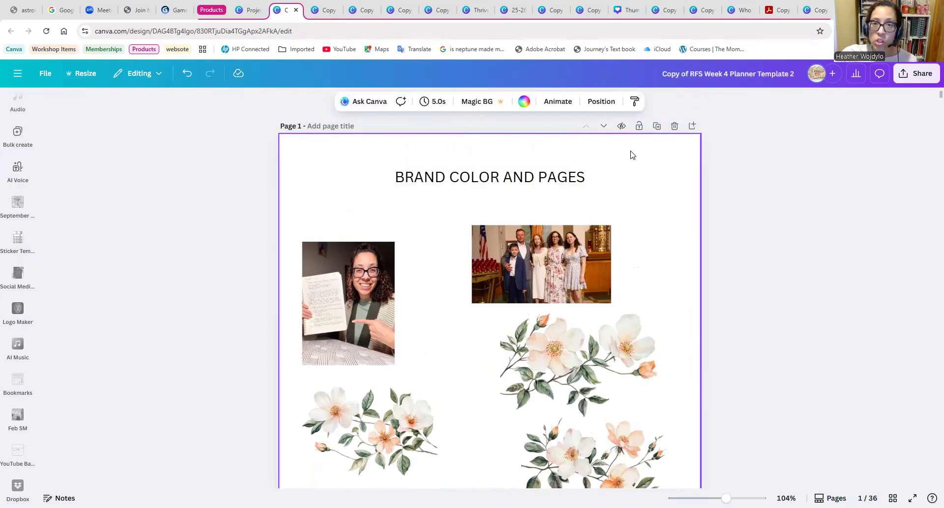
Check the page 2 quote graphics again and select the background of the planner cover on page 3.
scroll(792, 264, down, 15)
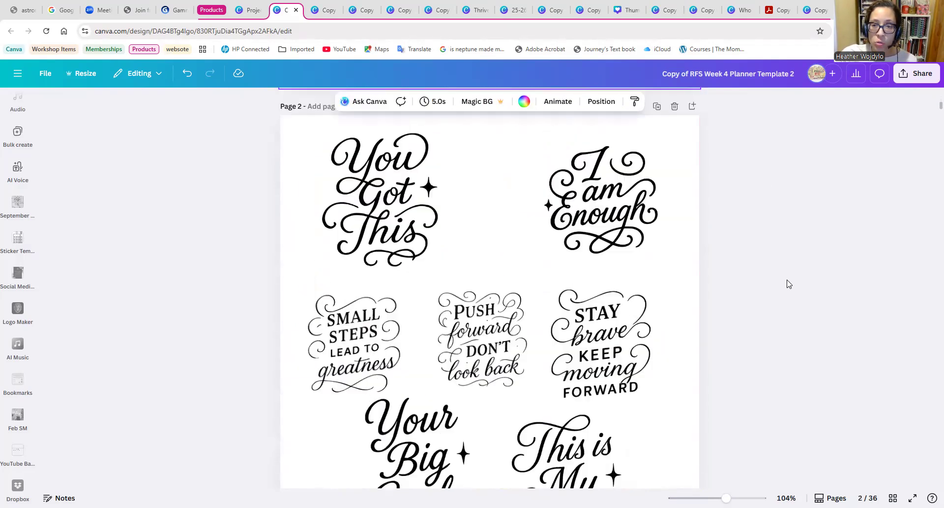
scroll(789, 284, down, 1)
scroll(687, 329, down, 4)
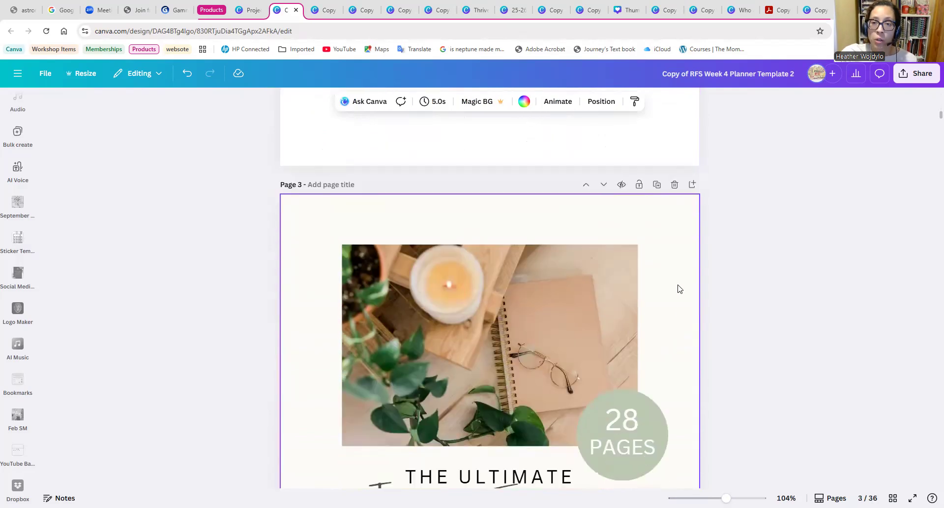
click(681, 246)
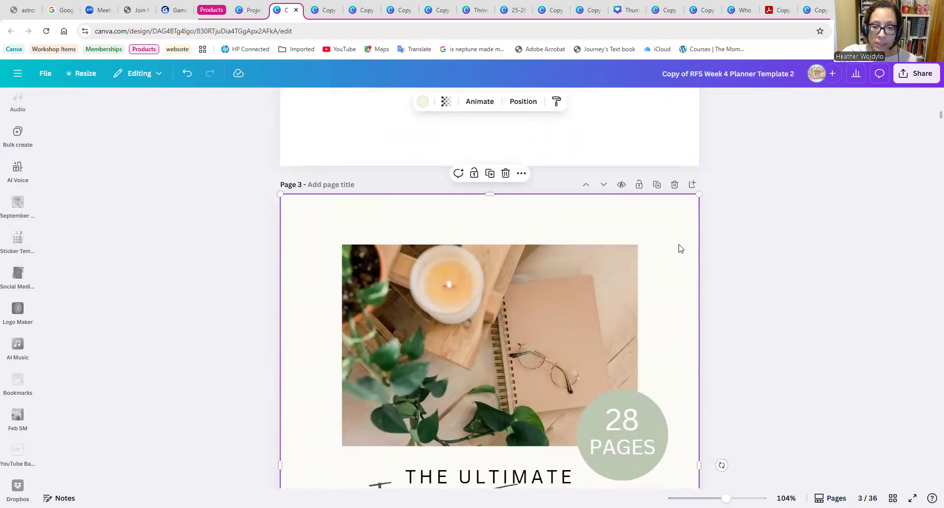
scroll(682, 248, up, 6)
scroll(679, 277, up, 6)
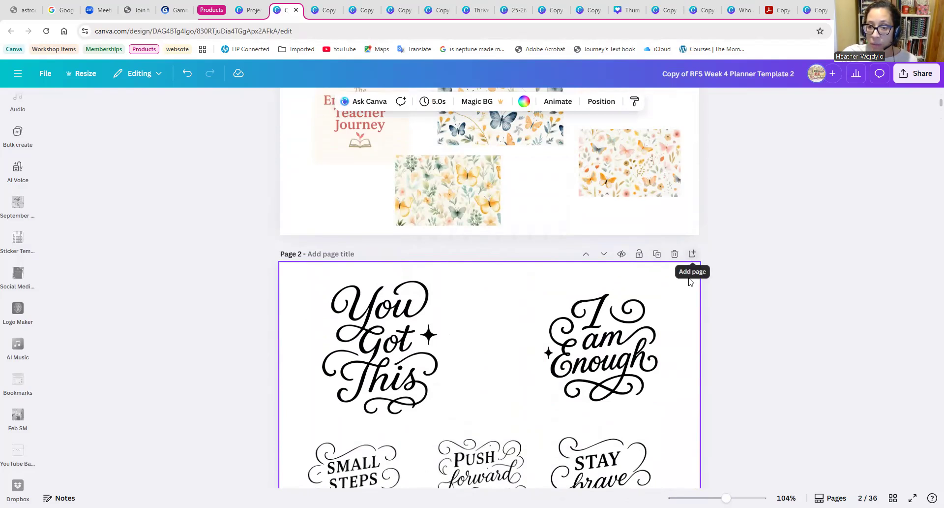
Return to page 1 and look over its title, photos, watercolor flowers, logo and butterfly patterns.
scroll(684, 304, down, 2)
scroll(408, 280, up, 8)
scroll(393, 298, up, 3)
click(358, 177)
click(337, 148)
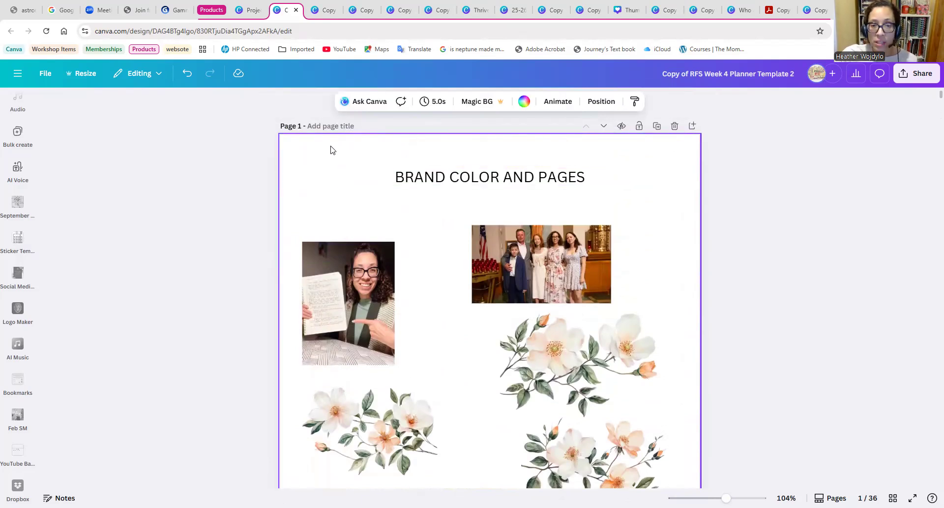
scroll(419, 281, down, 5)
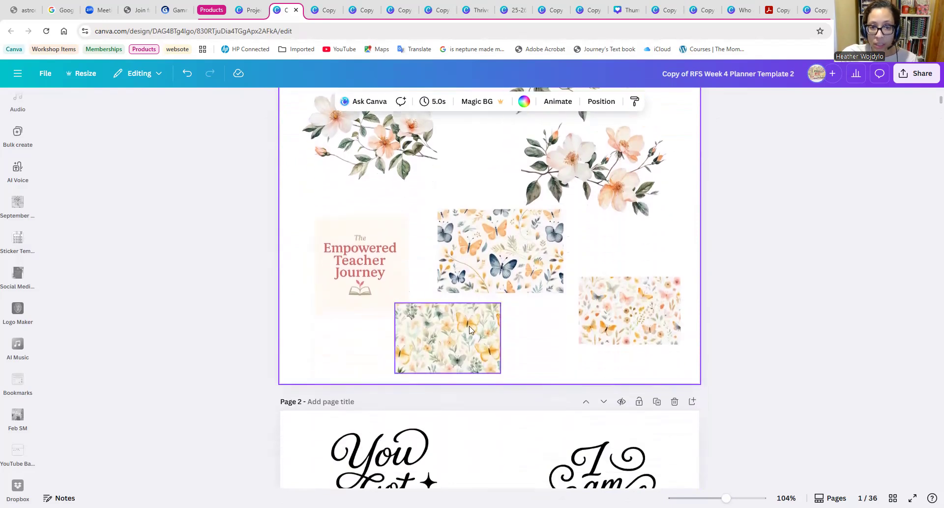
scroll(519, 323, up, 1)
mouse_move(498, 274)
mouse_down()
mouse_move(486, 274)
mouse_move(498, 274)
mouse_up()
click(580, 286)
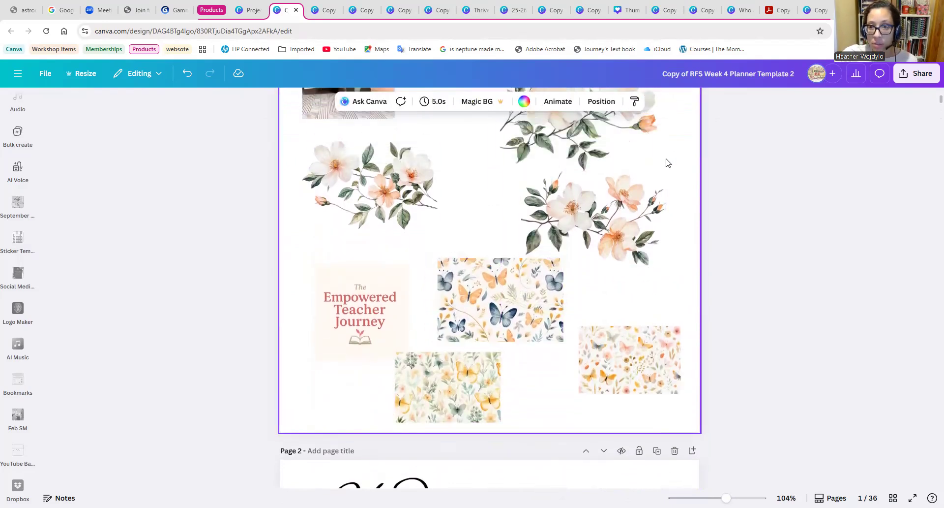
scroll(685, 197, up, 4)
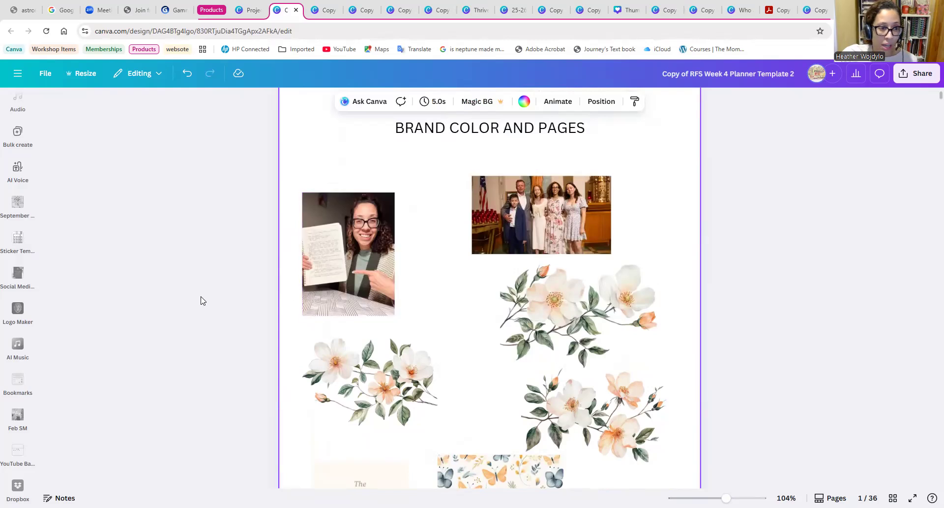
click(24, 209)
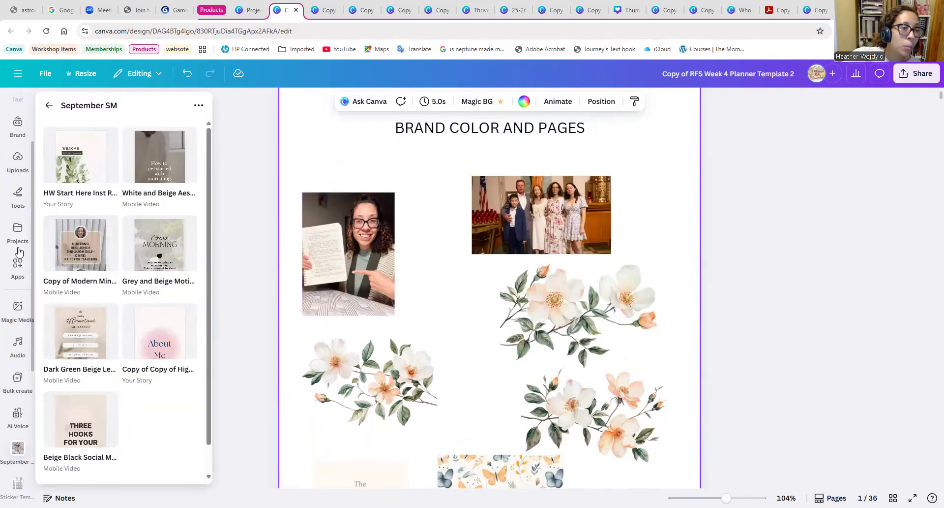
scroll(19, 250, up, 2)
scroll(385, 304, down, 3)
scroll(394, 325, down, 1)
scroll(541, 345, up, 2)
Compare the three butterfly patterns on page 1 by selecting each of them in turn.
scroll(639, 359, down, 2)
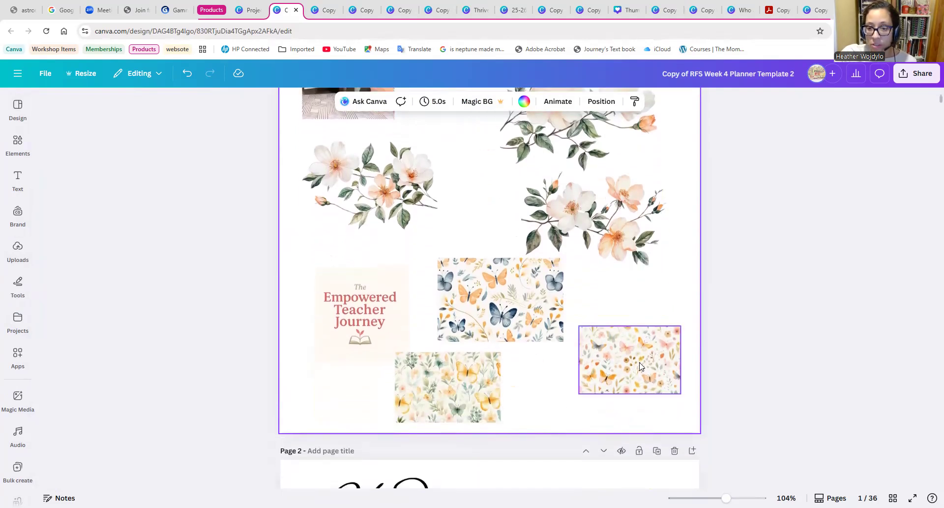
click(480, 389)
click(585, 376)
click(529, 313)
click(480, 392)
click(616, 362)
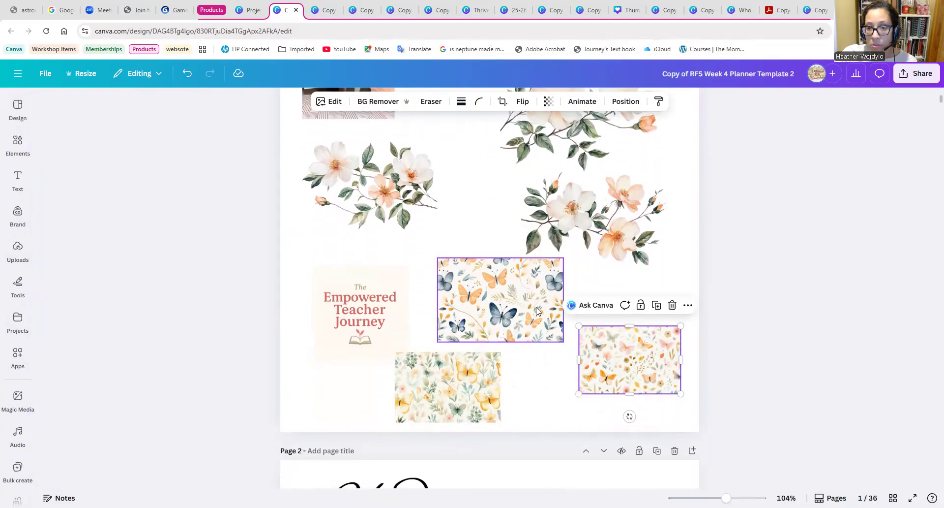
click(535, 309)
click(476, 392)
click(616, 362)
click(535, 309)
click(481, 393)
click(652, 364)
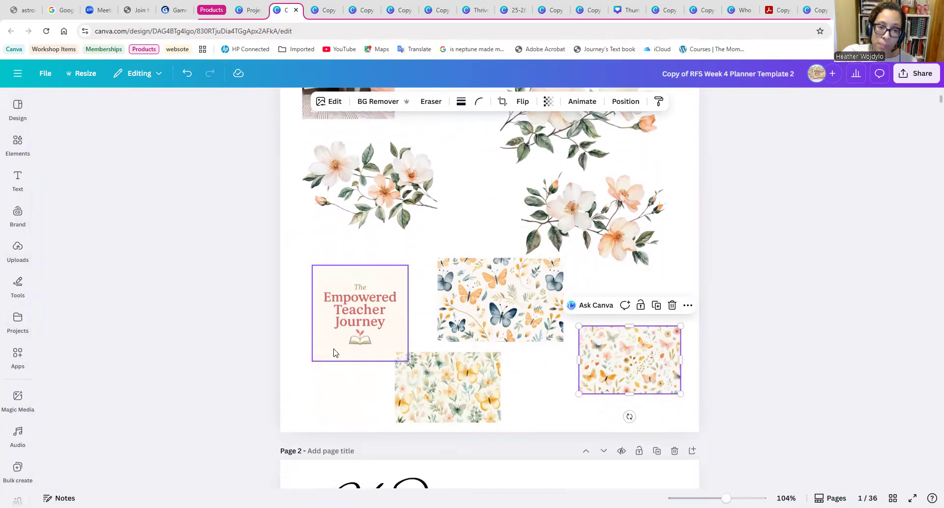
click(482, 312)
click(640, 369)
click(552, 331)
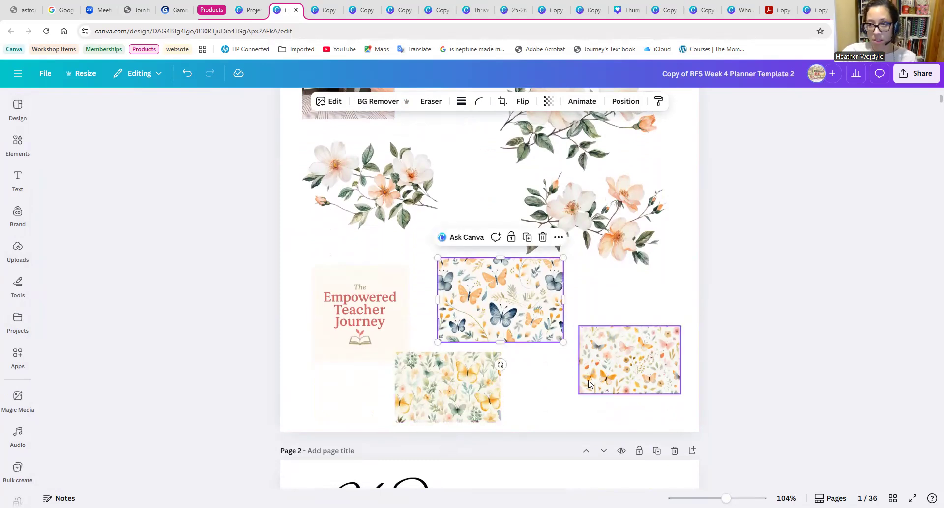
click(605, 421)
Inspect the family photo and the portrait photo on the brand page by selecting each one.
scroll(553, 424, up, 5)
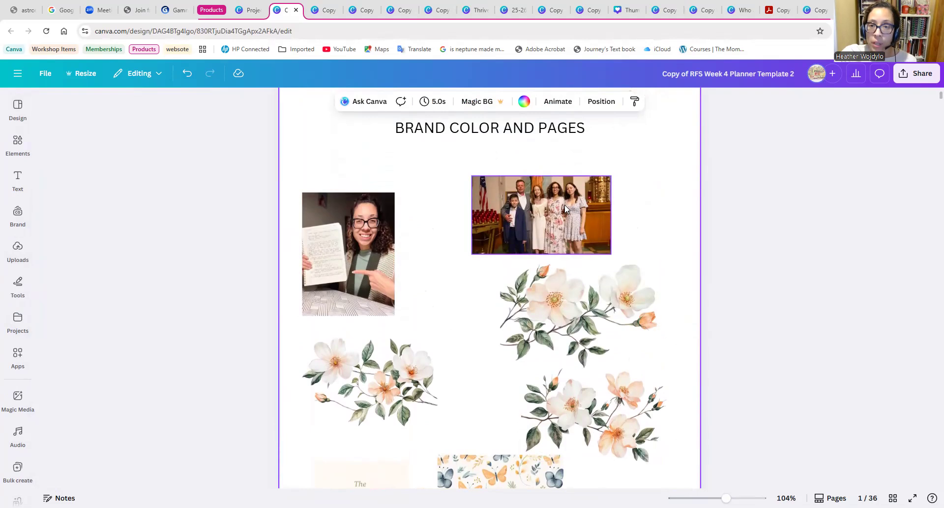
click(586, 207)
click(648, 210)
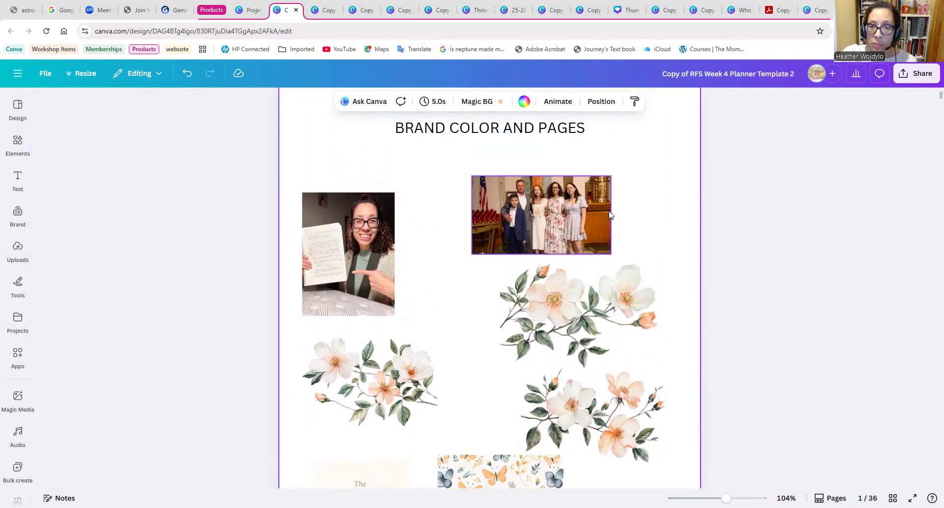
click(355, 231)
click(447, 208)
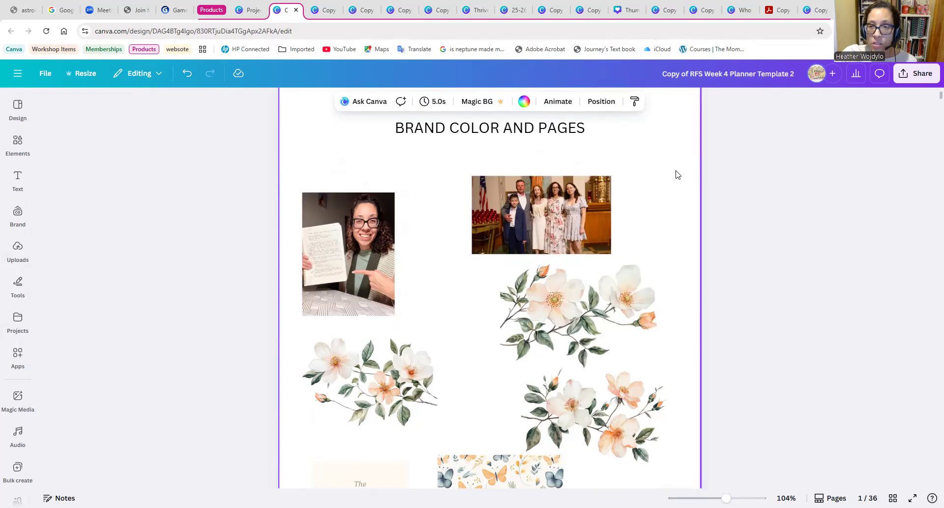
Move the portrait photo on page 1 closer to the family photo.
scroll(667, 267, up, 2)
click(29, 224)
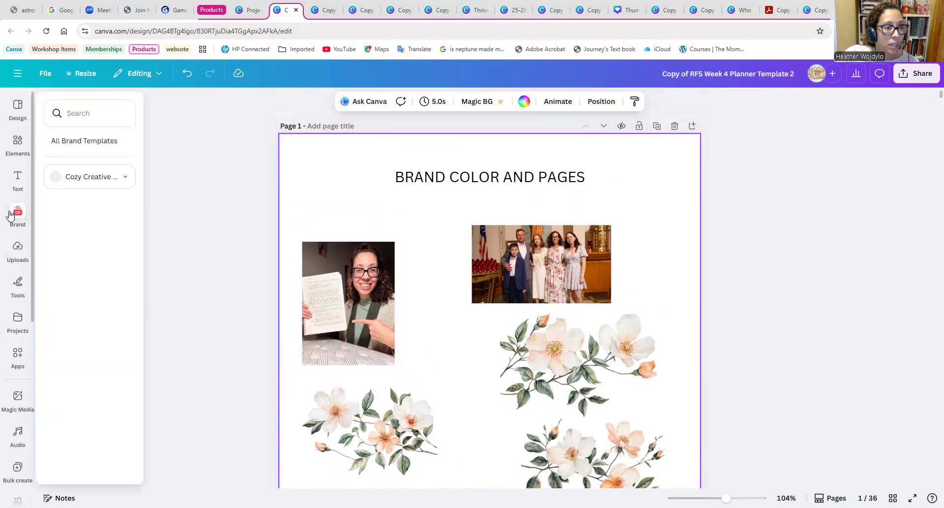
click(239, 180)
drag(354, 296, 410, 301)
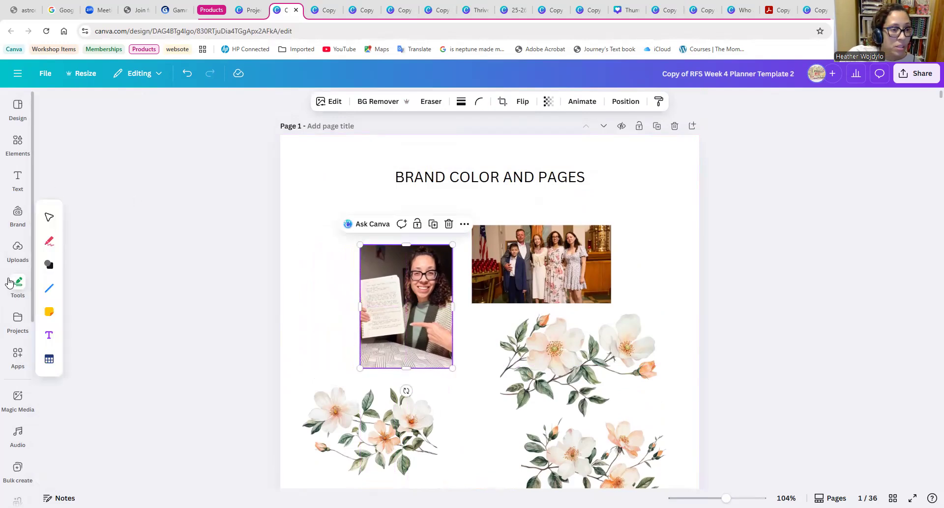
Add the round green Cozy Creative Teacher logo from the uploads to page 1, shrunk into the upper-right corner beside the title.
click(19, 249)
scroll(133, 274, down, 3)
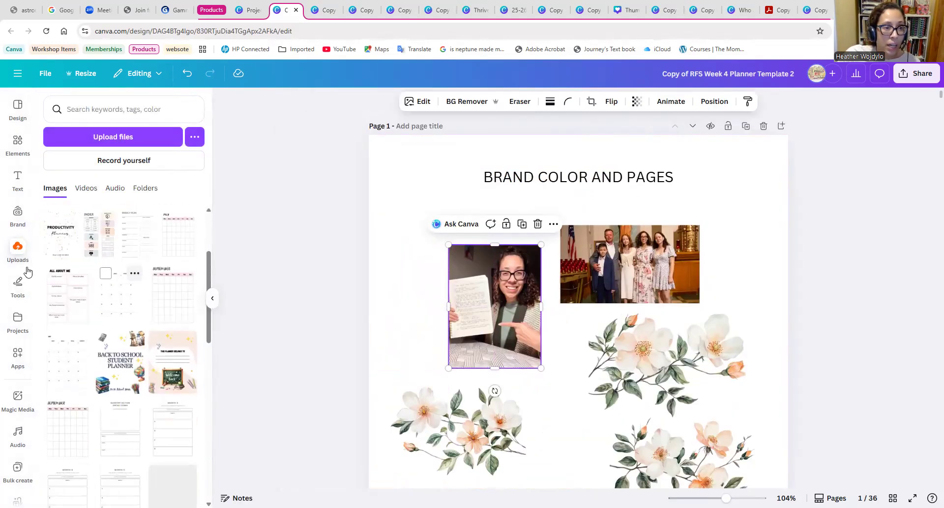
scroll(123, 270, down, 6)
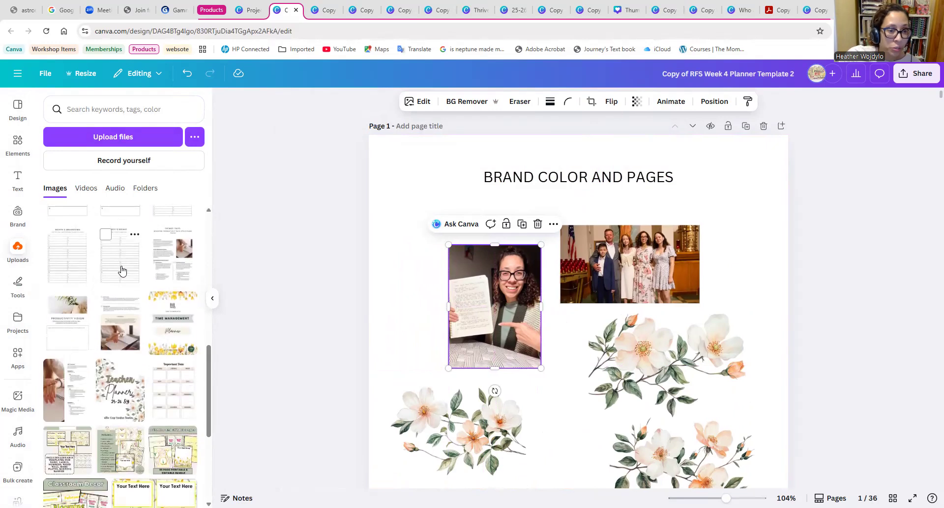
scroll(128, 275, down, 10)
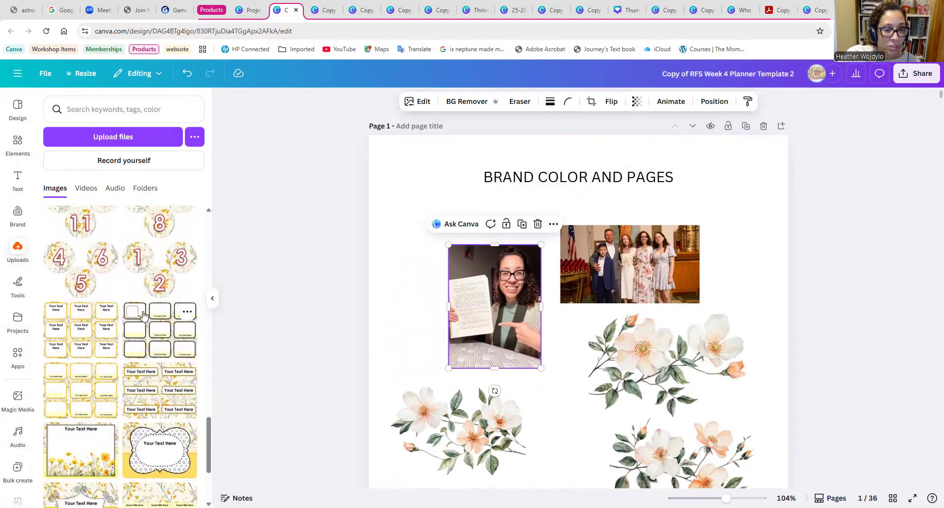
scroll(132, 344, up, 7)
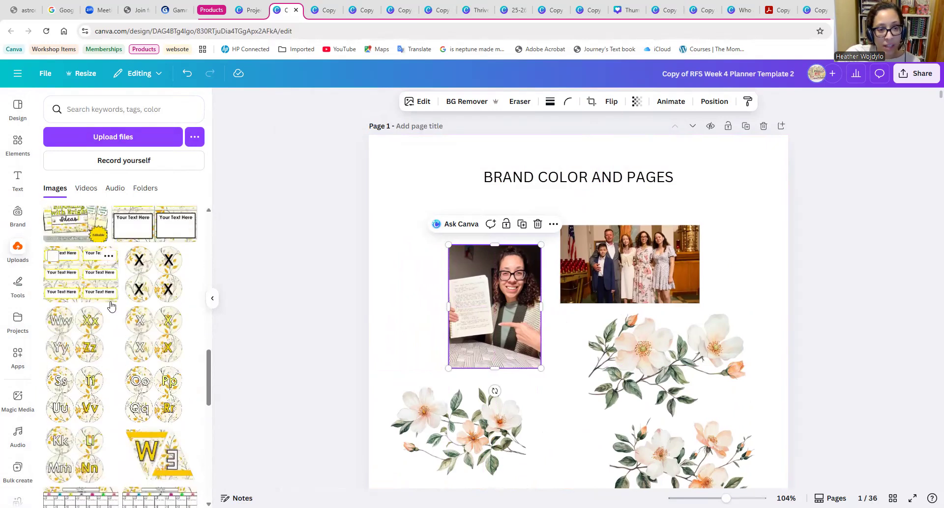
scroll(125, 310, down, 12)
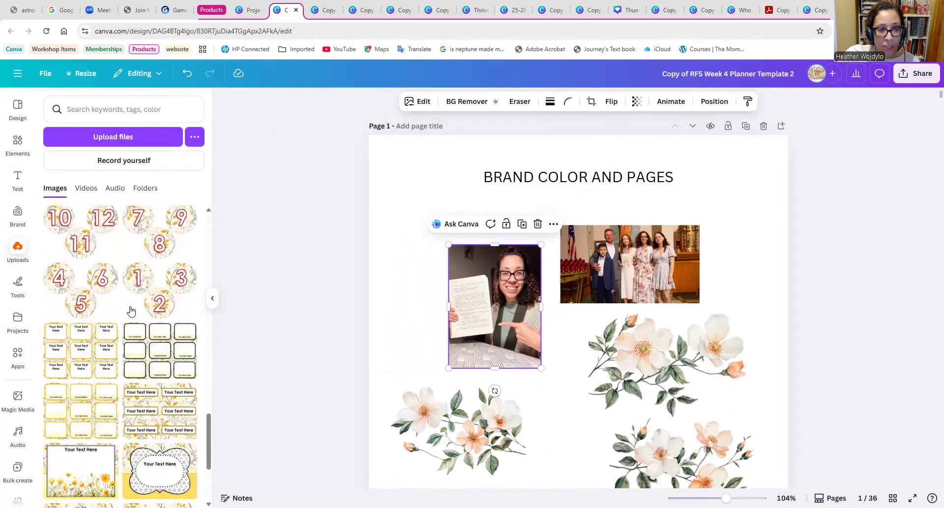
scroll(147, 354, down, 5)
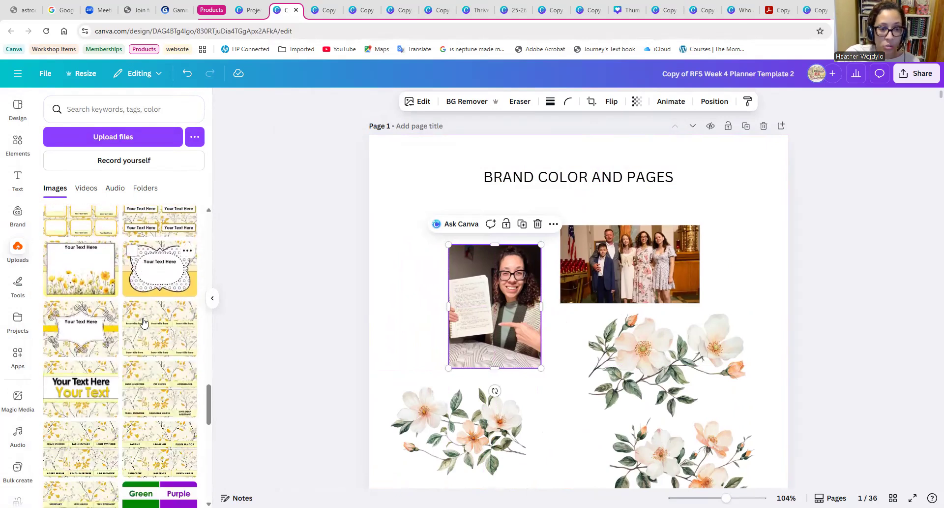
scroll(140, 325, up, 10)
scroll(133, 339, down, 3)
scroll(132, 344, down, 5)
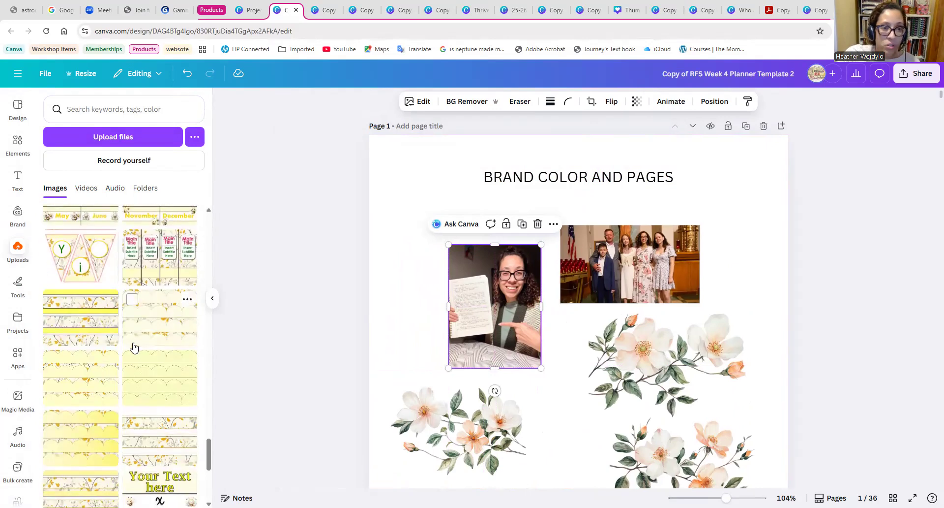
scroll(135, 345, down, 5)
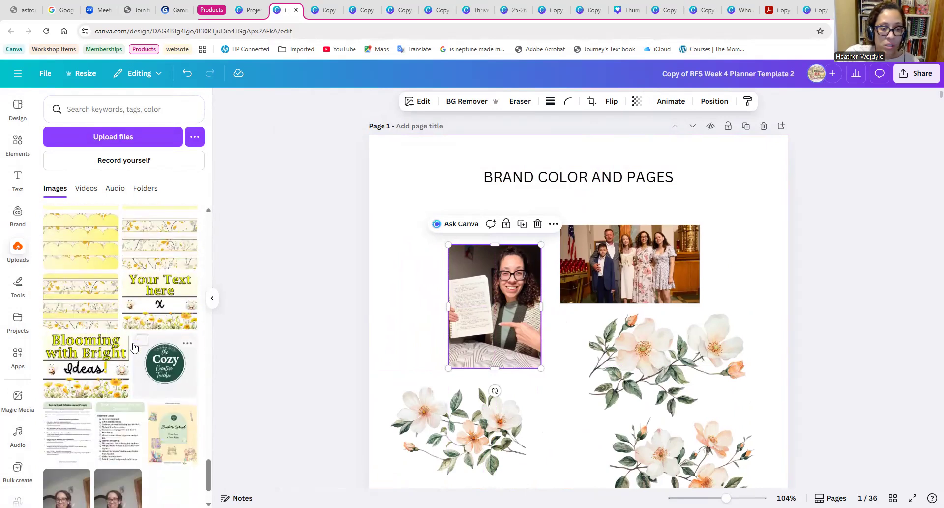
click(163, 368)
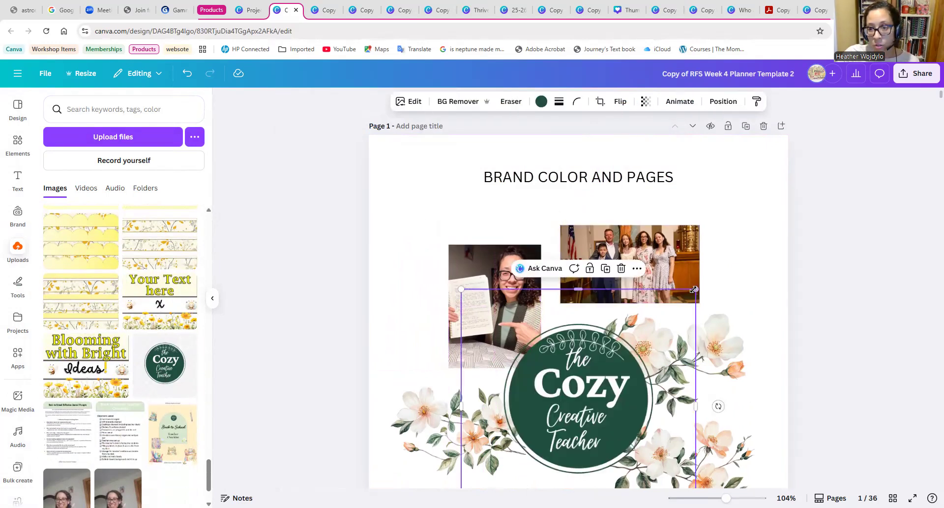
drag(681, 305, 782, 157)
click(845, 319)
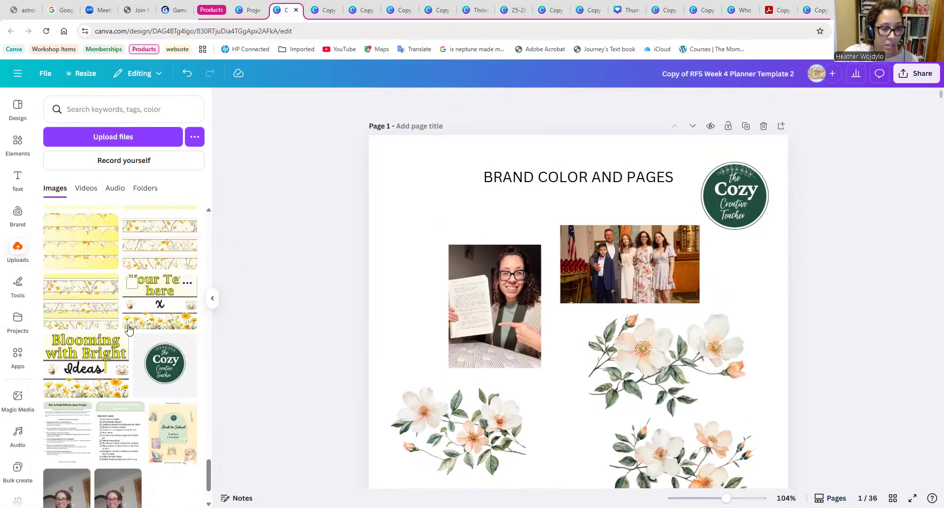
Add the close-up photo of the smiling woman in glasses from the uploads to page 1, reduced and placed before the title.
scroll(132, 394, down, 2)
scroll(135, 391, down, 2)
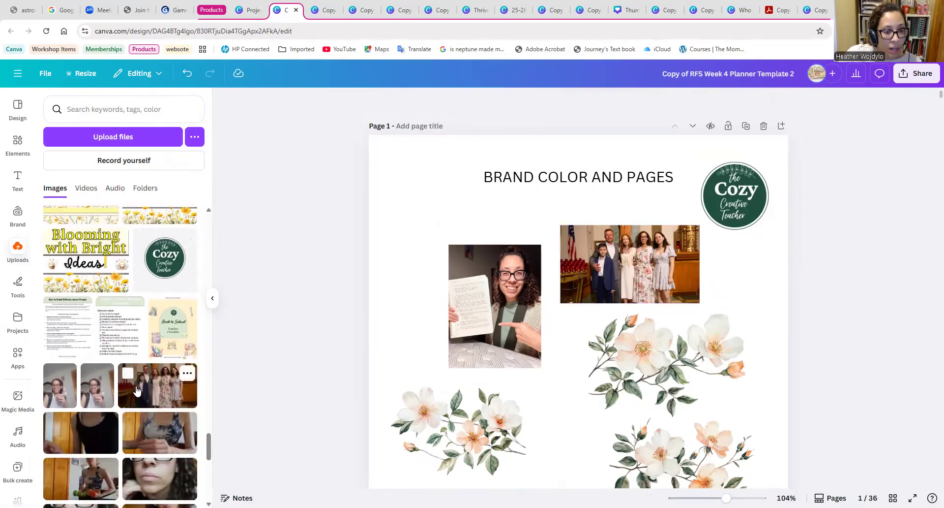
scroll(135, 394, down, 1)
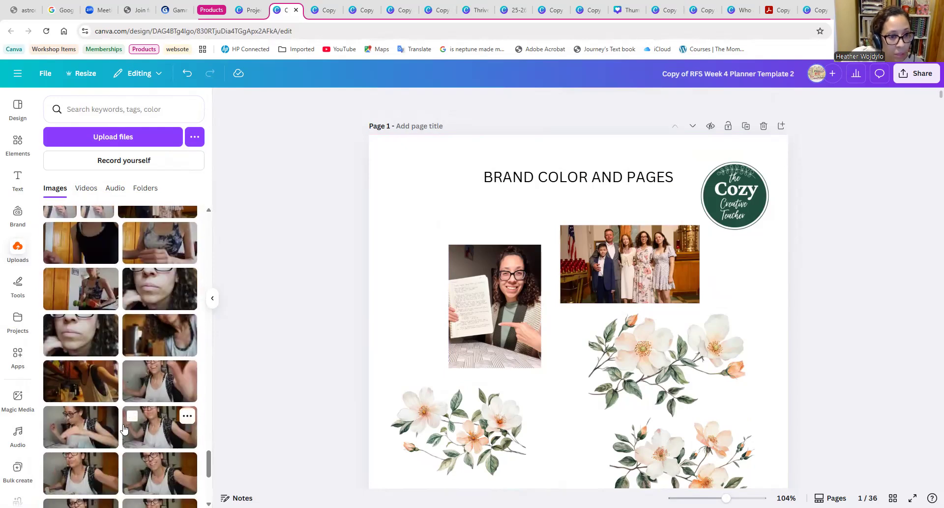
scroll(127, 403, down, 5)
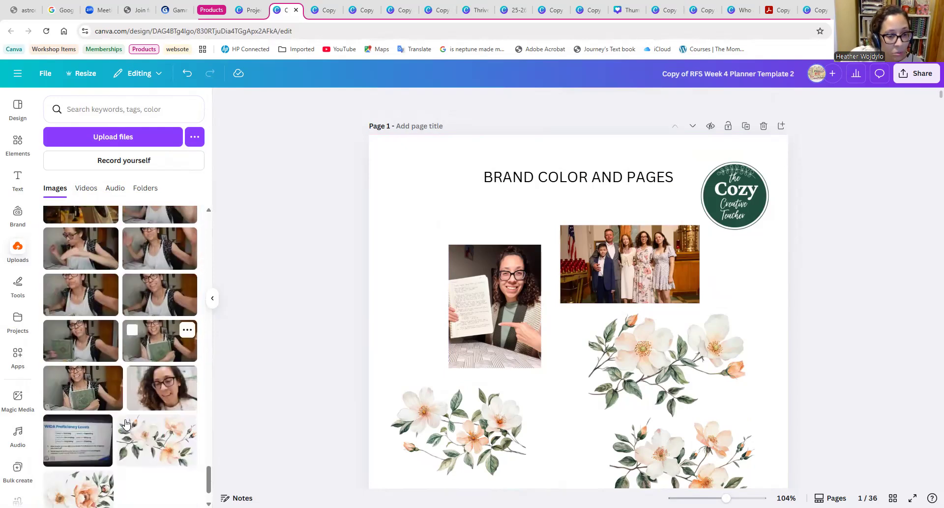
click(162, 325)
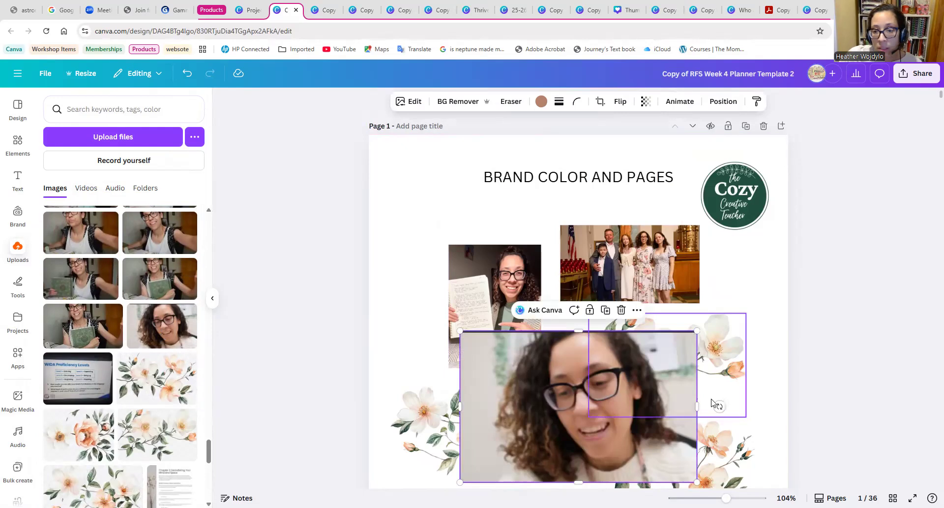
drag(696, 331, 560, 418)
drag(512, 450, 476, 228)
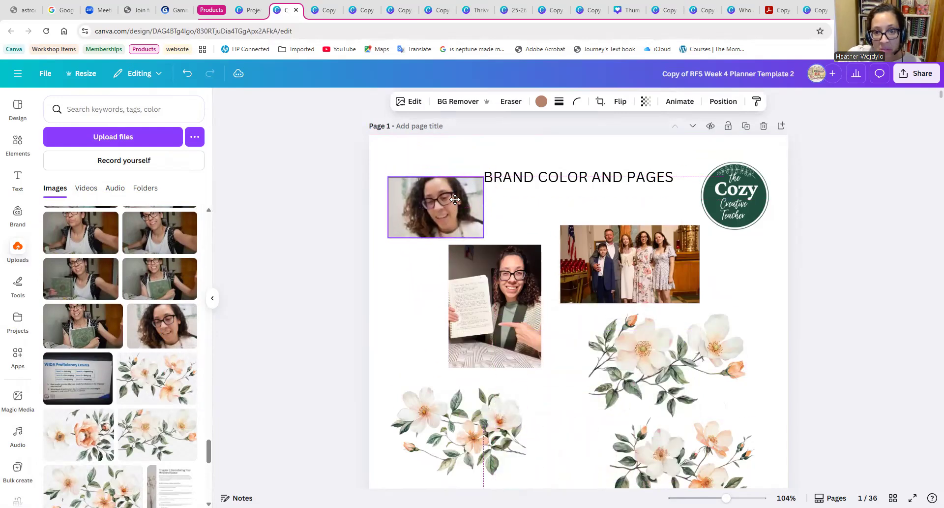
scroll(138, 325, down, 10)
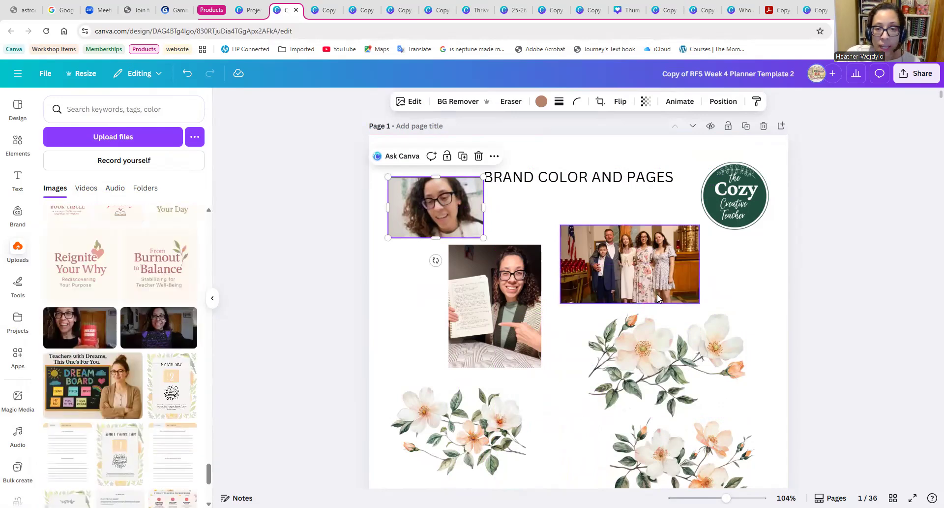
click(581, 142)
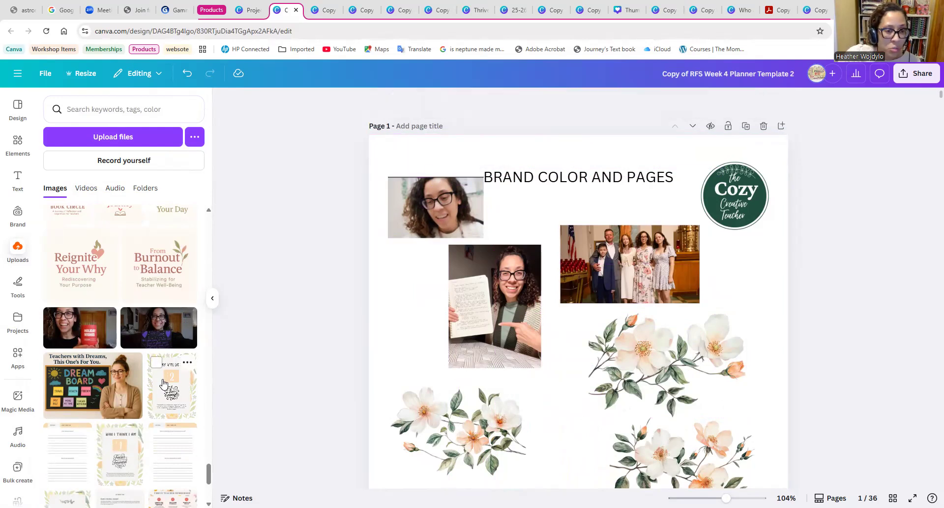
Add the uploaded photo with the red Holiday Wishes mug to page 1, reduced and placed between the two lower flower clusters.
scroll(150, 366, down, 1)
scroll(150, 366, down, 1)
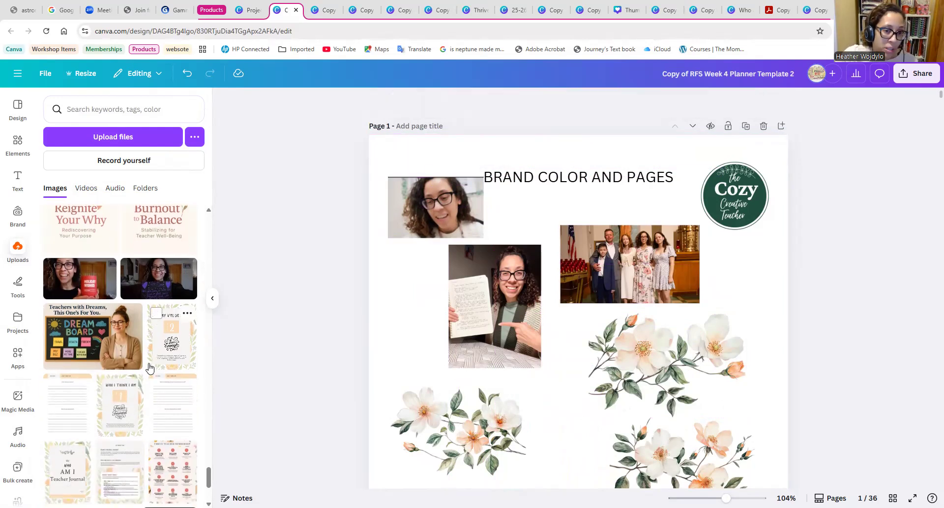
click(78, 279)
scroll(443, 384, down, 4)
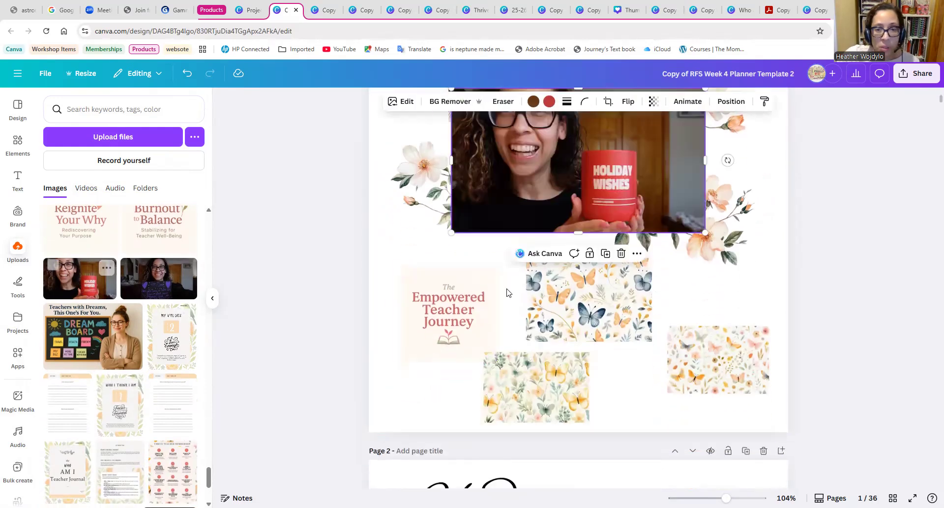
scroll(714, 255, up, 3)
drag(705, 236, 538, 330)
drag(506, 371, 578, 346)
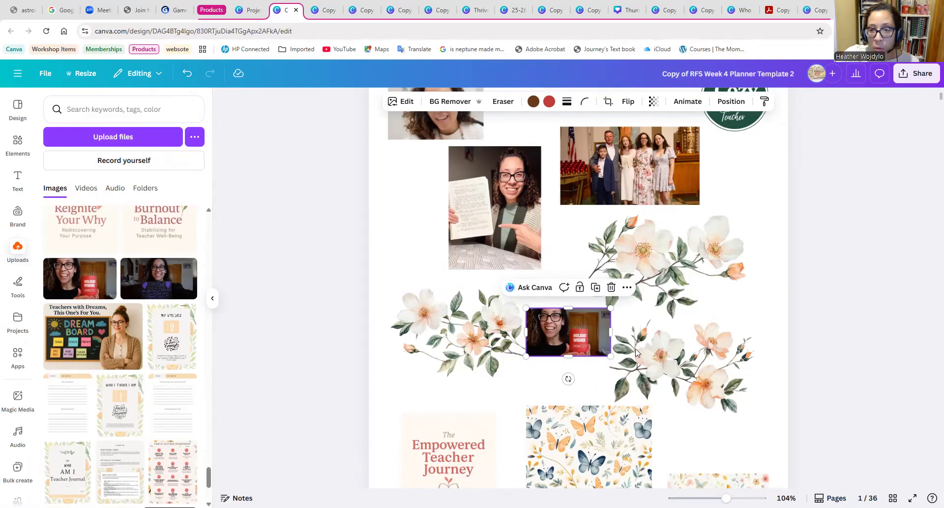
Look over the script quotes on page 2 and the quote-card and thank-you images among the uploads.
scroll(151, 298, down, 10)
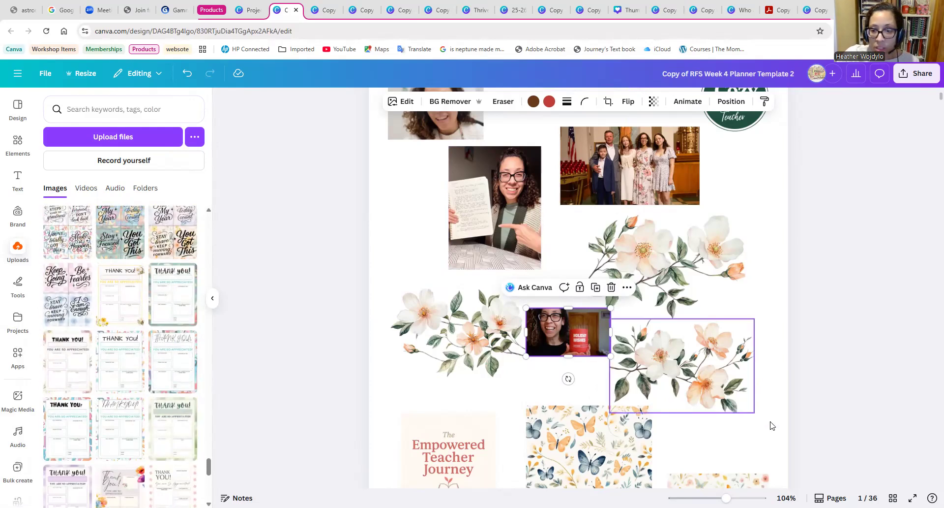
scroll(681, 386, down, 7)
click(599, 193)
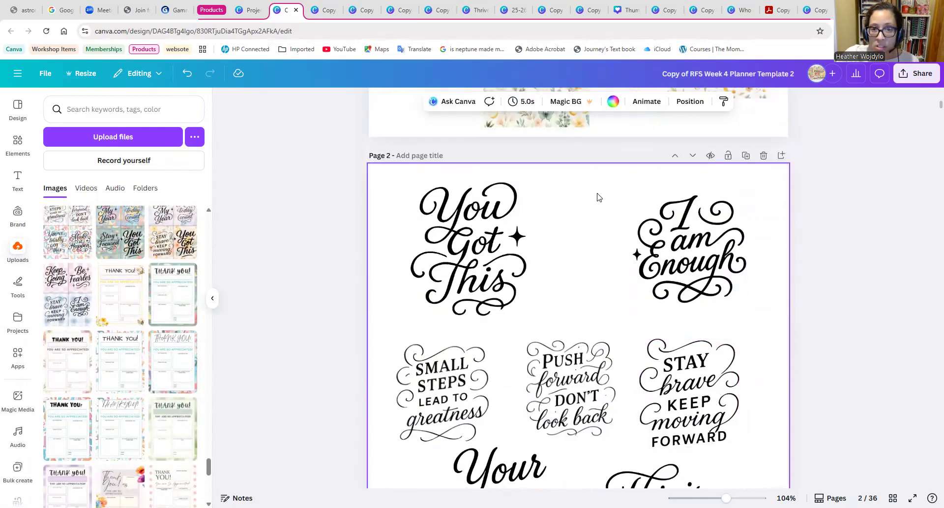
scroll(599, 195, down, 5)
scroll(599, 215, up, 1)
scroll(599, 223, up, 1)
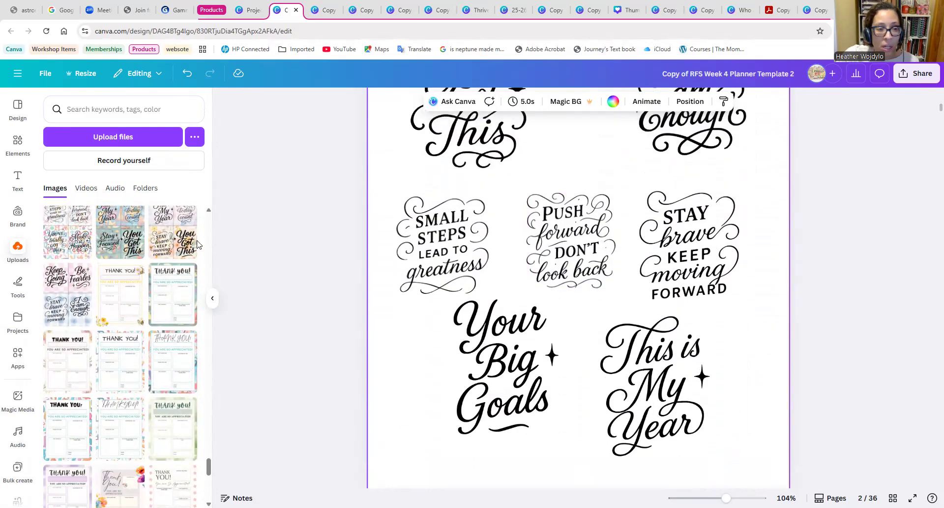
scroll(108, 286, up, 2)
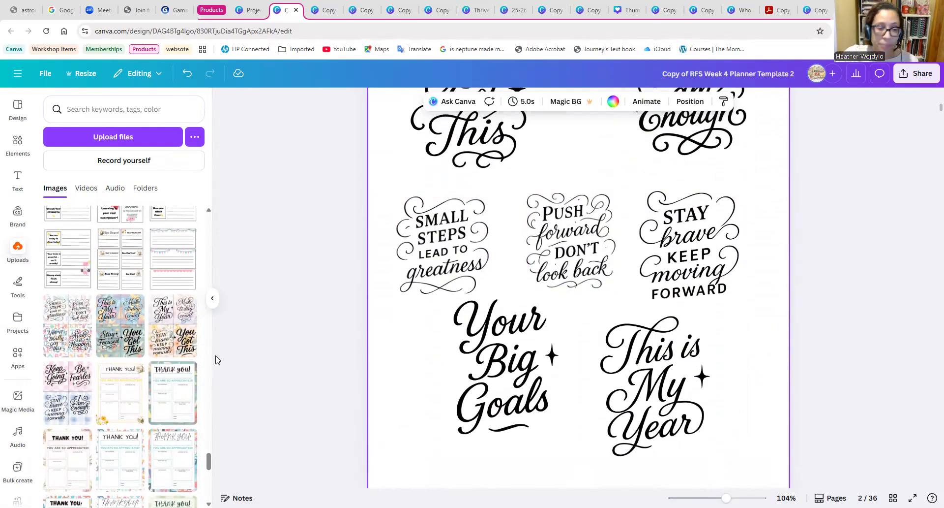
scroll(134, 361, down, 1)
scroll(102, 336, down, 6)
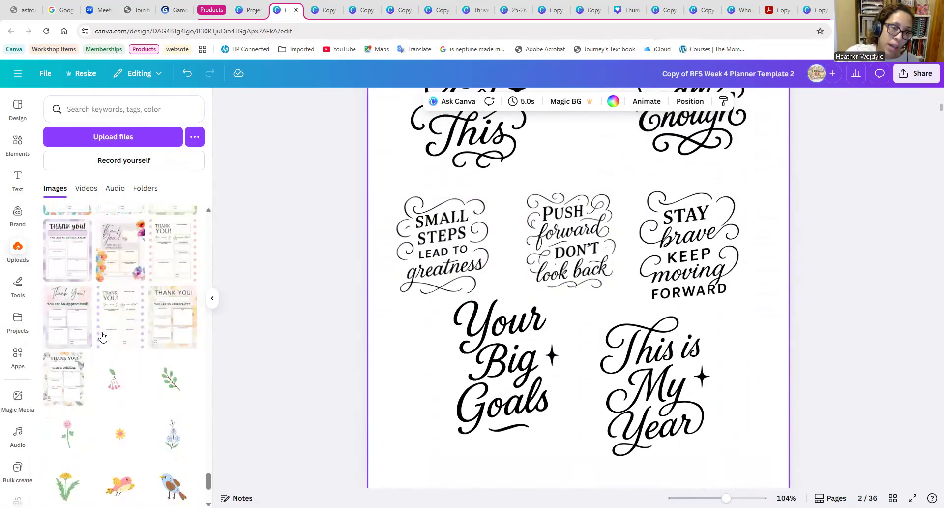
Review the page 2 quotes again and browse the bird, yellow flower and bee illustrations in the uploads.
scroll(651, 393, up, 3)
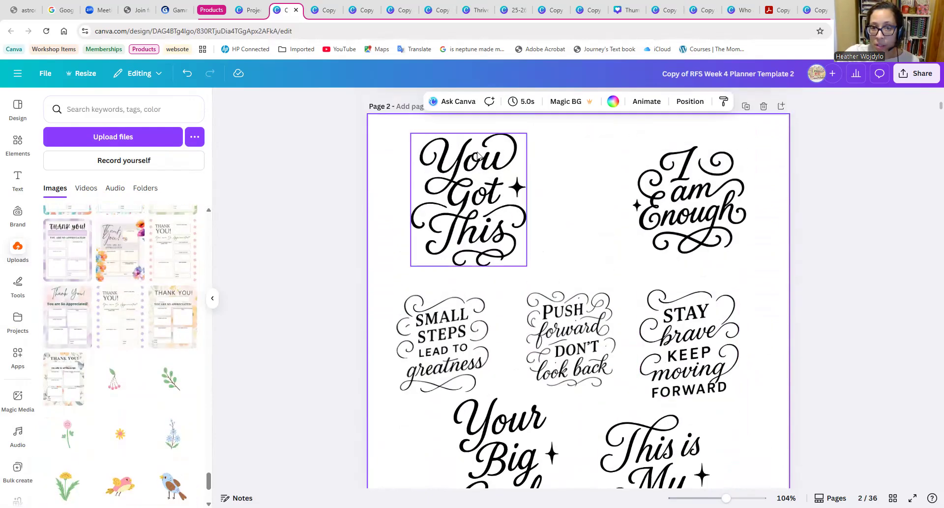
scroll(781, 284, down, 2)
scroll(781, 284, down, 1)
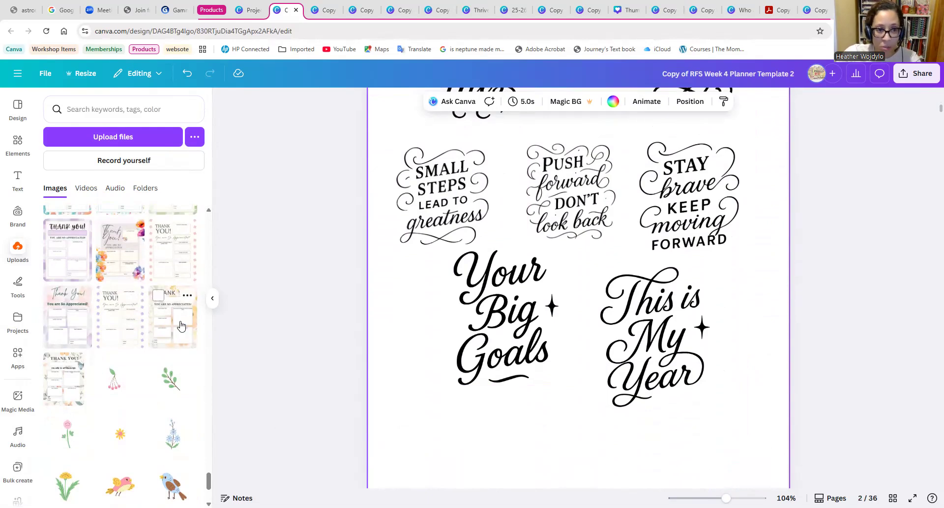
scroll(150, 340, down, 5)
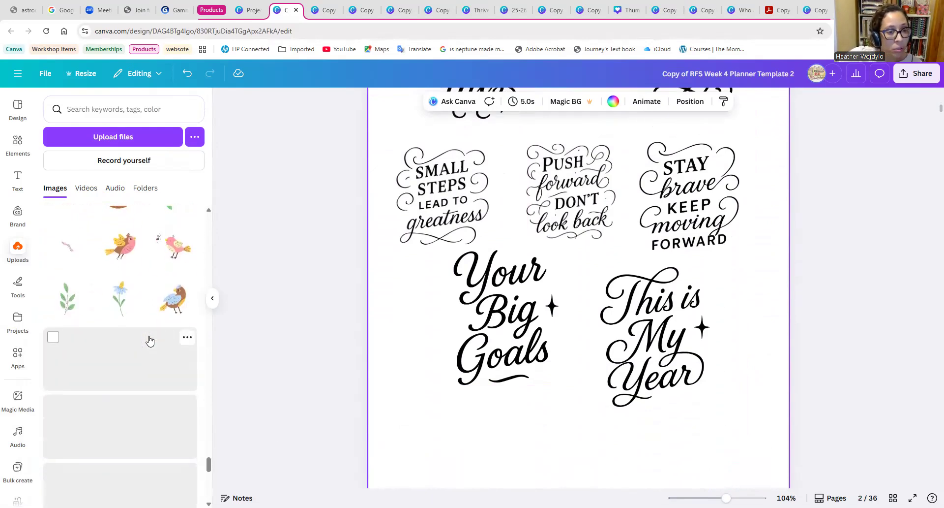
scroll(142, 369, down, 8)
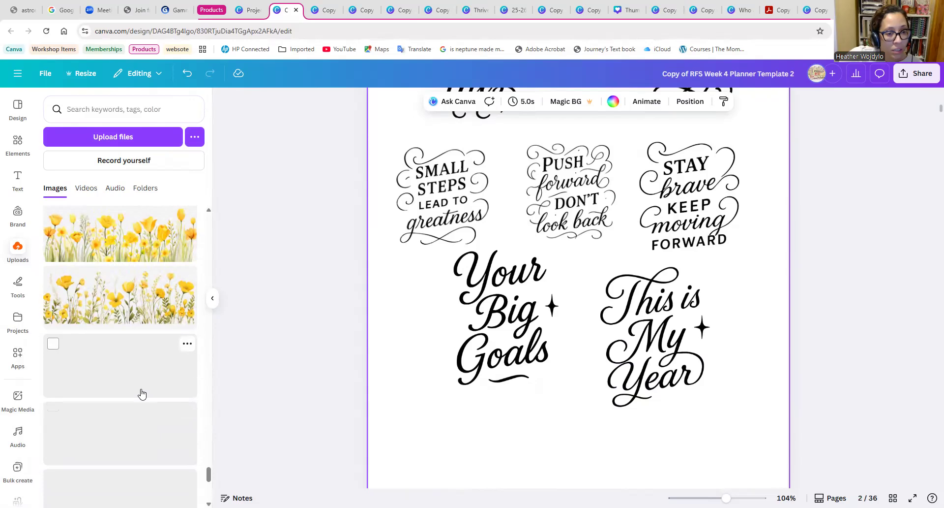
scroll(143, 391, down, 6)
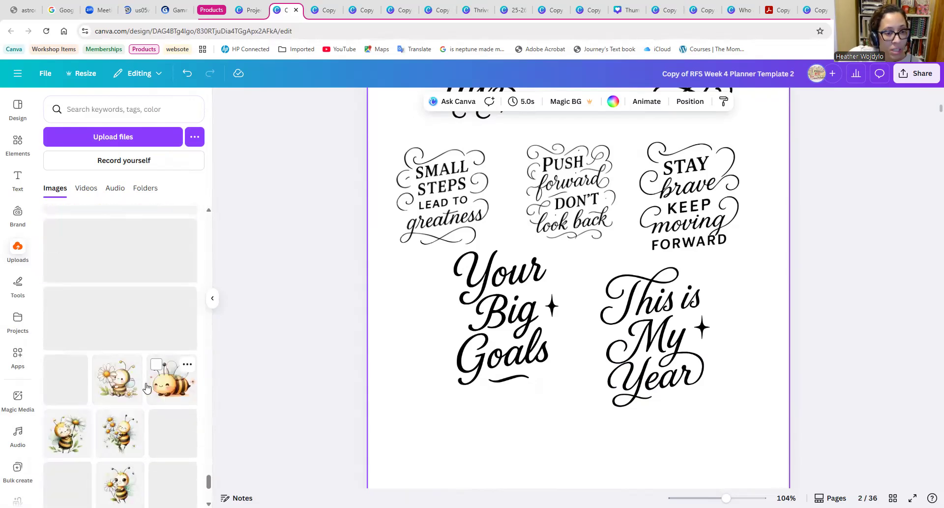
Insert a blank page directly after the page 2 quotes.
click(500, 368)
scroll(499, 366, down, 3)
scroll(498, 365, up, 8)
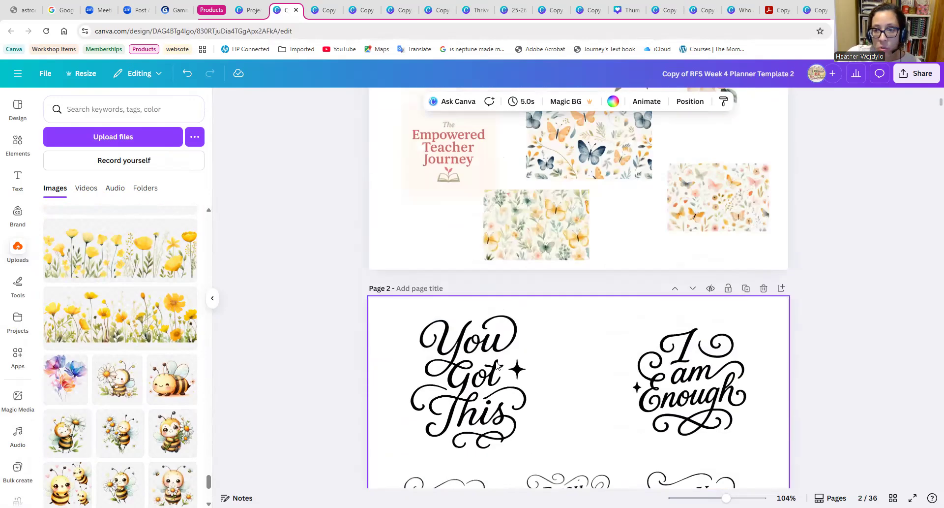
scroll(563, 364, up, 4)
scroll(564, 364, down, 5)
scroll(564, 326, down, 1)
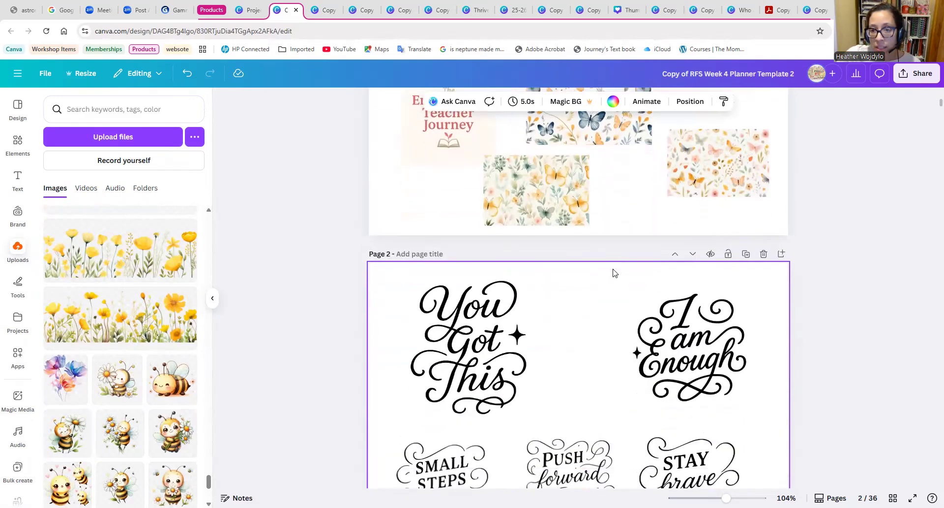
click(783, 254)
scroll(536, 326, down, 4)
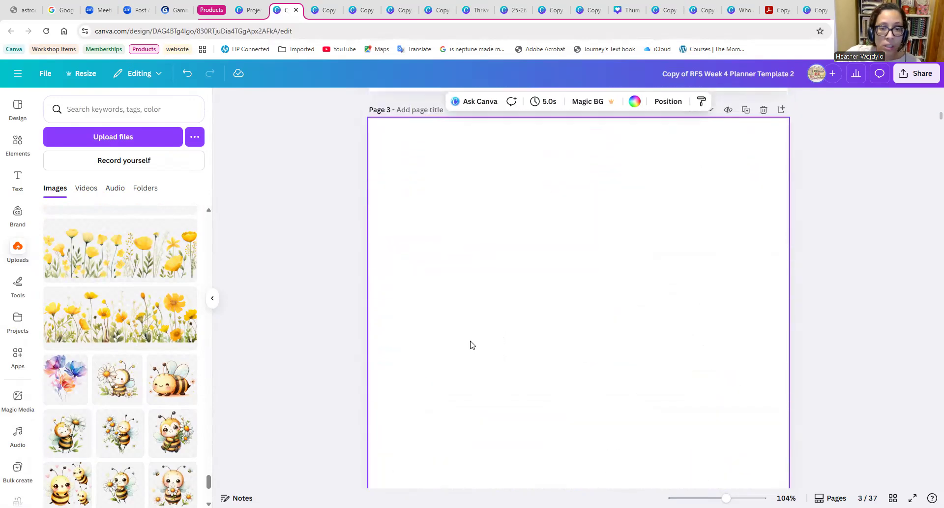
Move the flower cluster below the family photo on page 1 to the upper-right corner of blank page 3.
scroll(93, 346, down, 4)
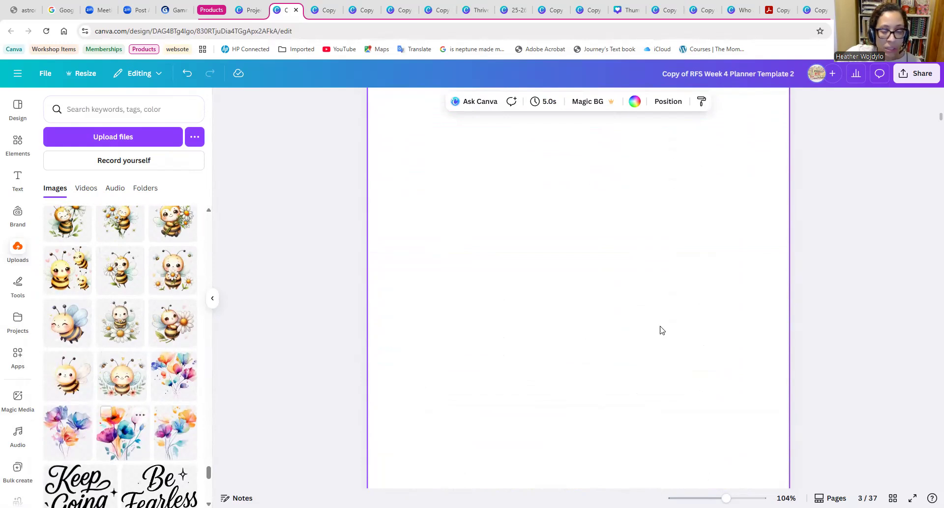
scroll(662, 330, up, 20)
click(694, 351)
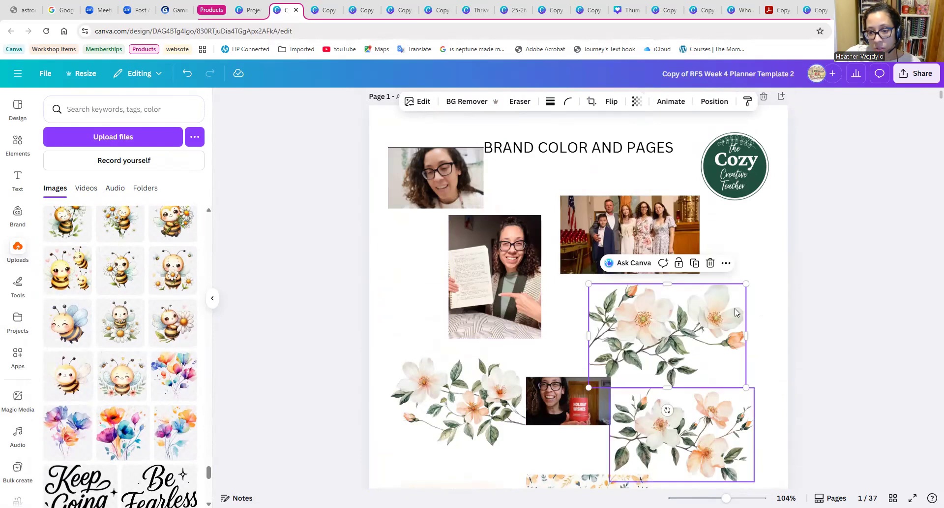
scroll(717, 325, down, 1)
scroll(709, 320, down, 3)
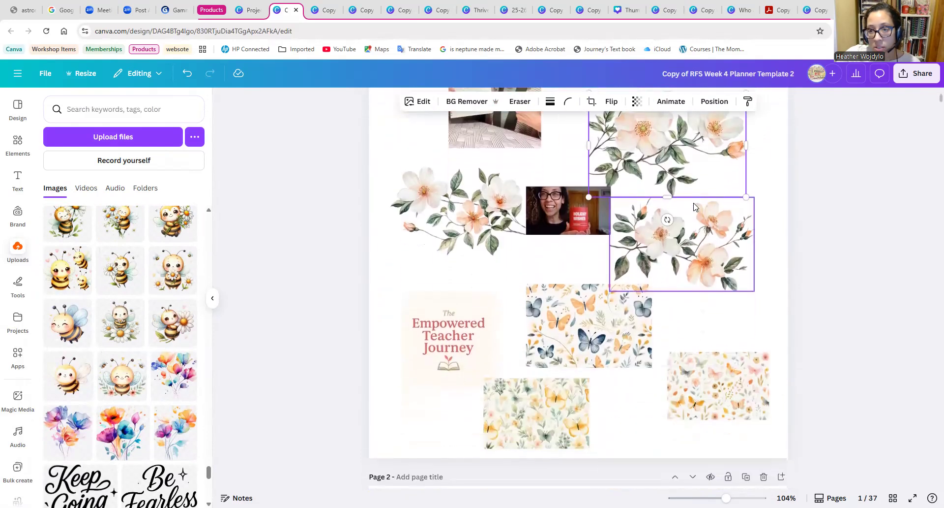
drag(689, 183, 627, 450)
scroll(627, 438, down, 6)
drag(637, 161, 634, 487)
scroll(633, 486, down, 6)
drag(622, 212, 657, 299)
click(525, 337)
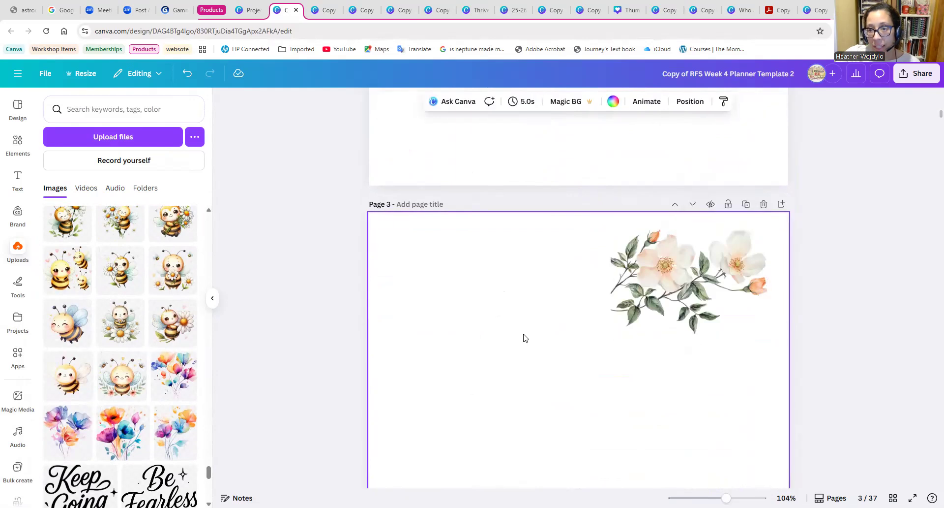
Copy page 1's left flower cluster onto page 3 and place it beside the existing cluster in the upper-left area.
scroll(525, 337, up, 10)
scroll(517, 354, up, 7)
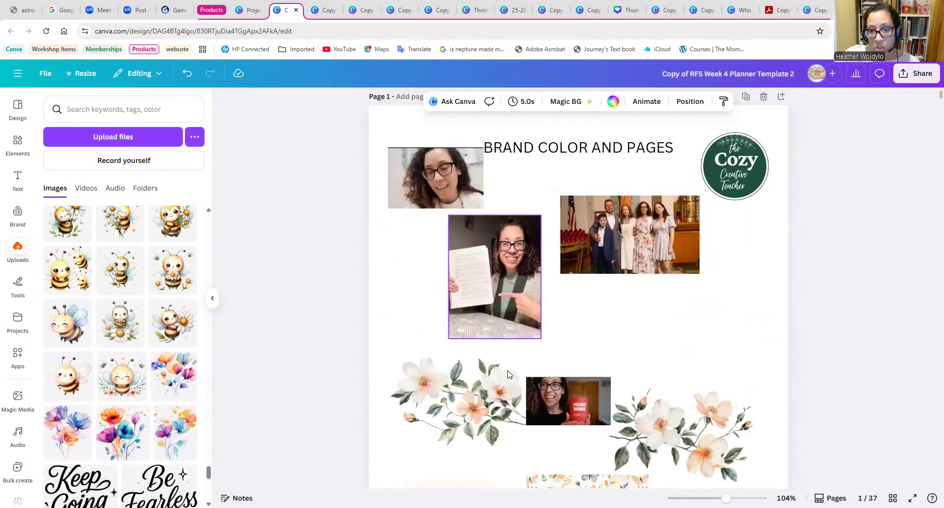
click(474, 381)
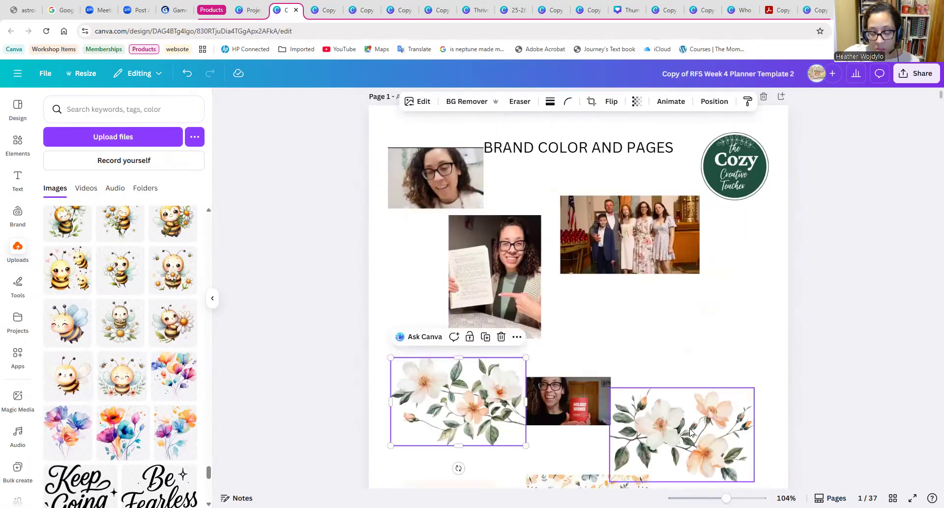
right_click(471, 409)
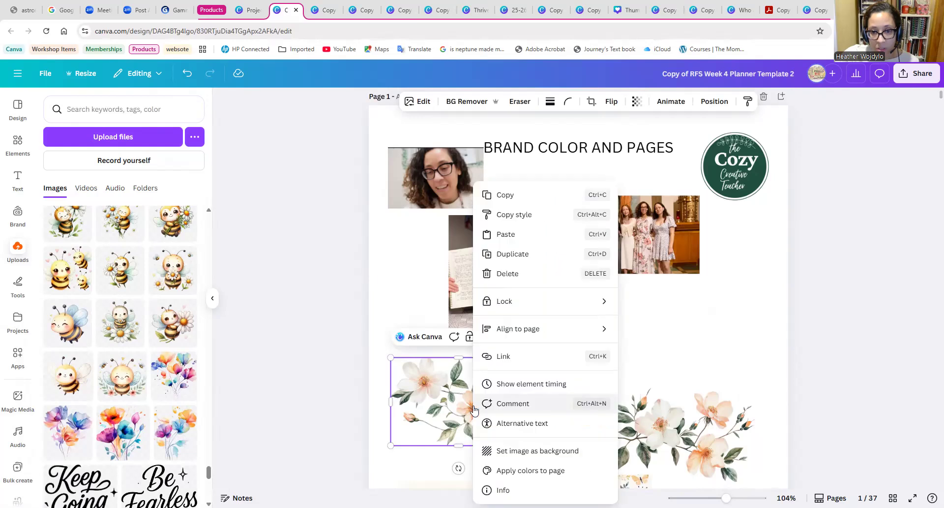
click(507, 195)
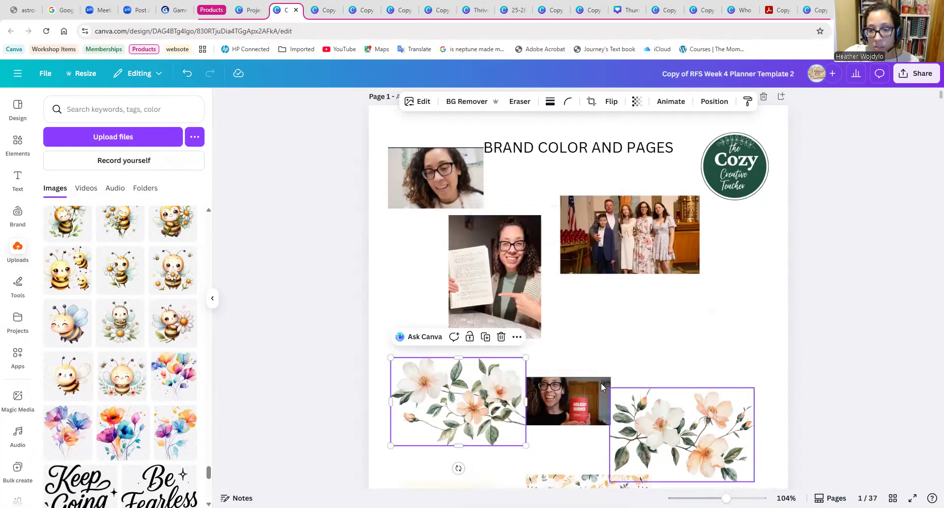
scroll(601, 382, down, 5)
scroll(628, 427, down, 10)
click(500, 274)
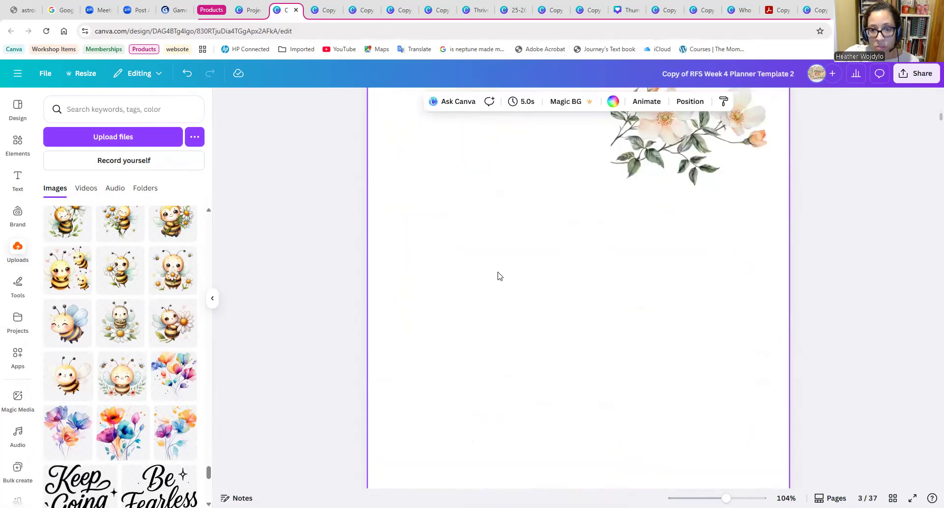
right_click(500, 274)
click(539, 327)
scroll(592, 382, up, 2)
drag(501, 394, 524, 152)
Copy the flower cluster right of the red mug photo on page 1 and paste it onto page 3.
scroll(579, 386, up, 8)
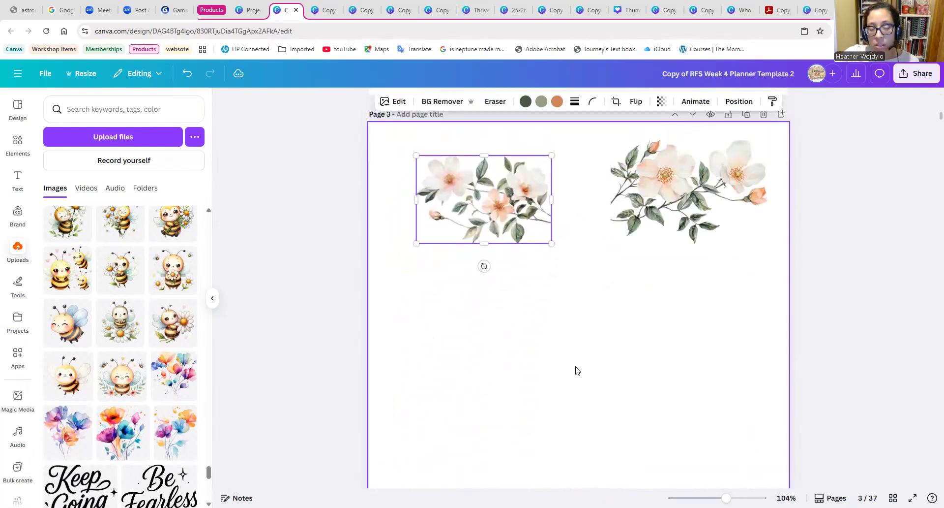
scroll(579, 386, up, 10)
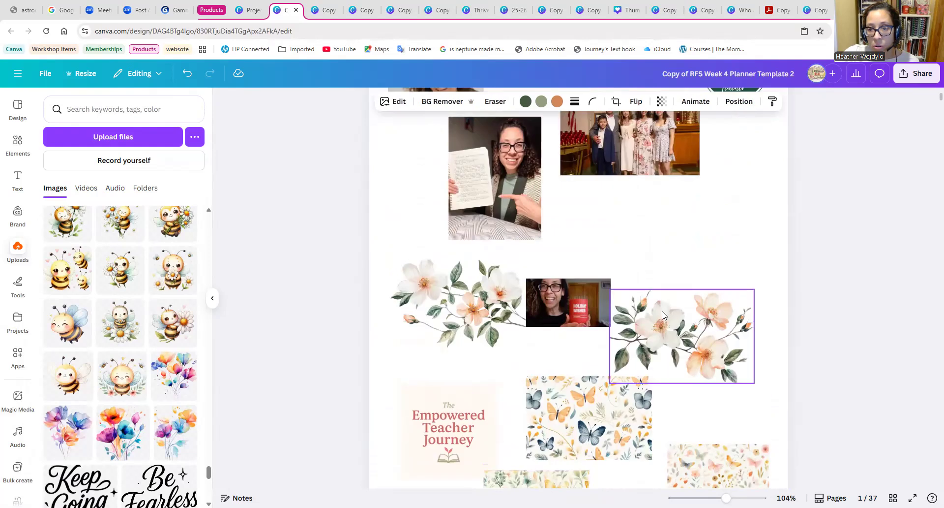
right_click(679, 322)
click(698, 176)
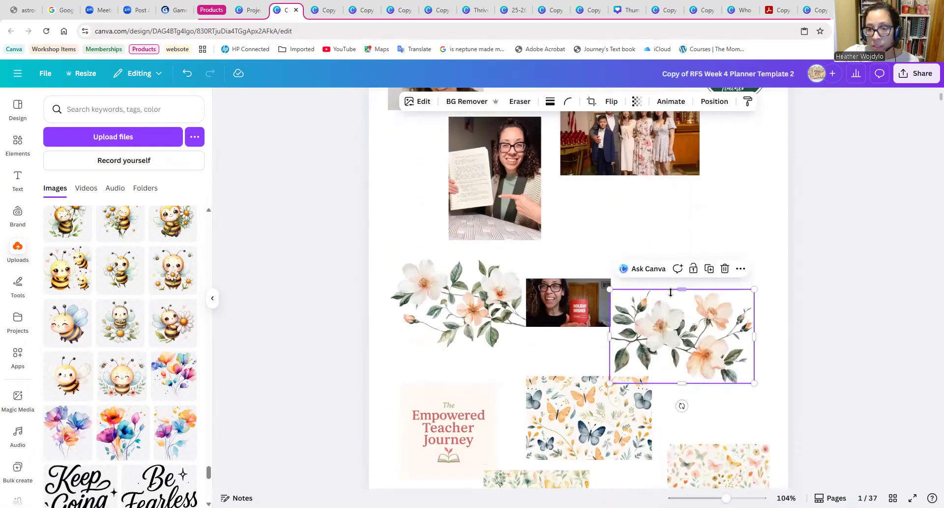
right_click(657, 320)
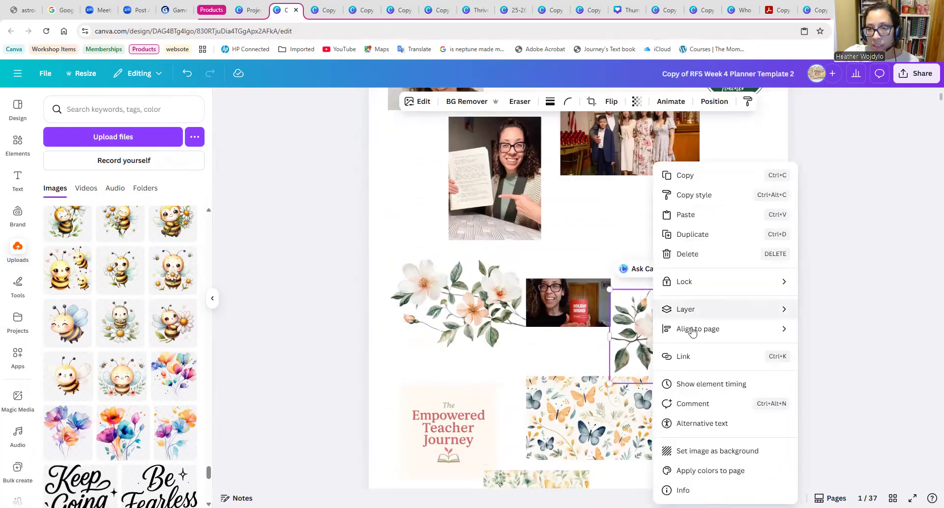
click(687, 182)
scroll(515, 318, down, 15)
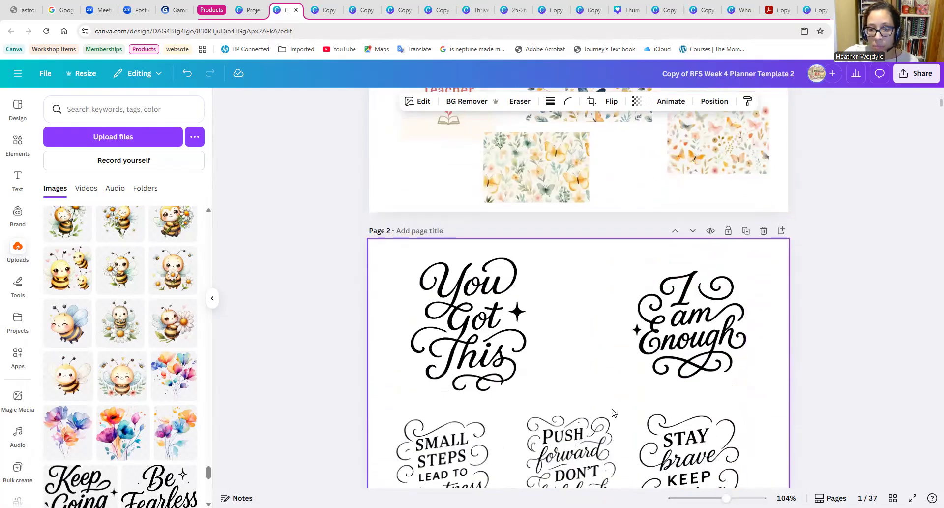
right_click(515, 318)
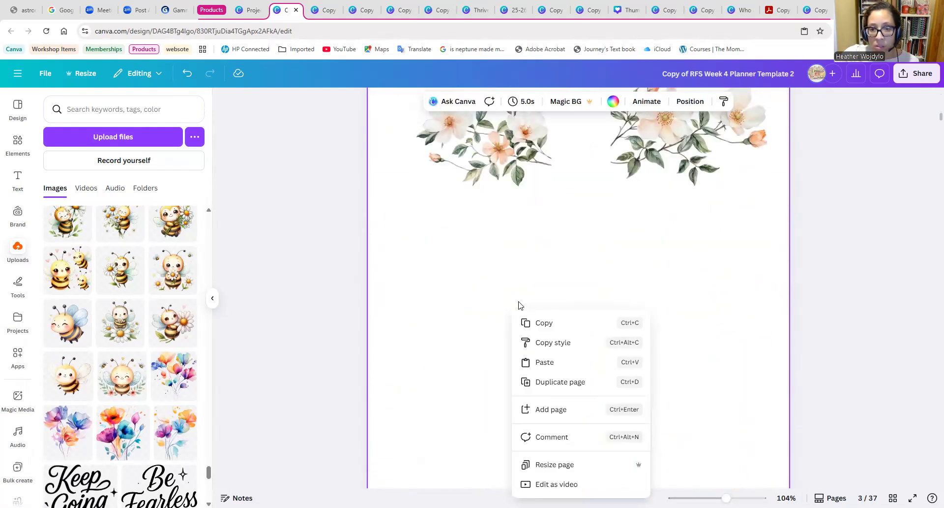
click(555, 366)
Delete the original flower cluster right of the red mug photo from page 1.
scroll(536, 398, up, 7)
scroll(537, 398, up, 8)
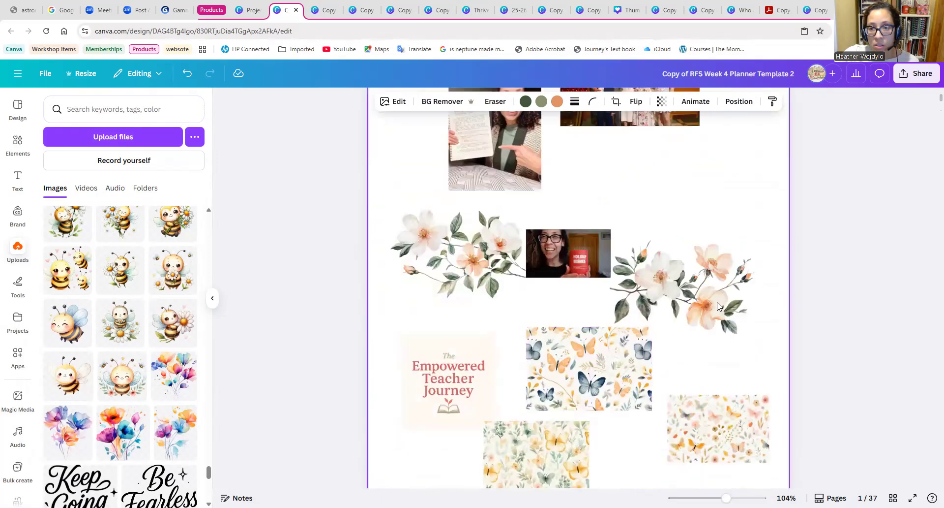
click(705, 292)
key(Delete)
Copy the remaining flower cluster left of the red mug photo on page 1 and paste it onto page 3.
click(426, 288)
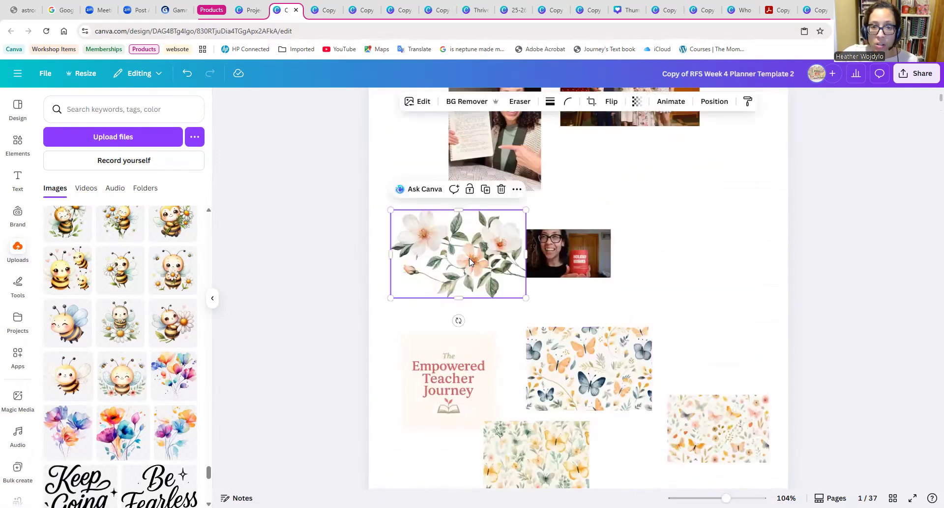
right_click(470, 261)
click(501, 195)
scroll(488, 349, down, 14)
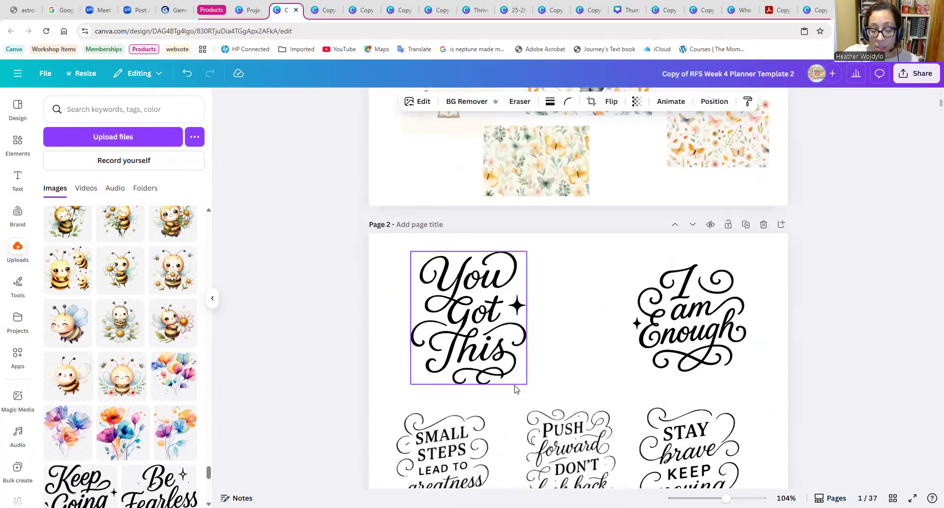
right_click(484, 341)
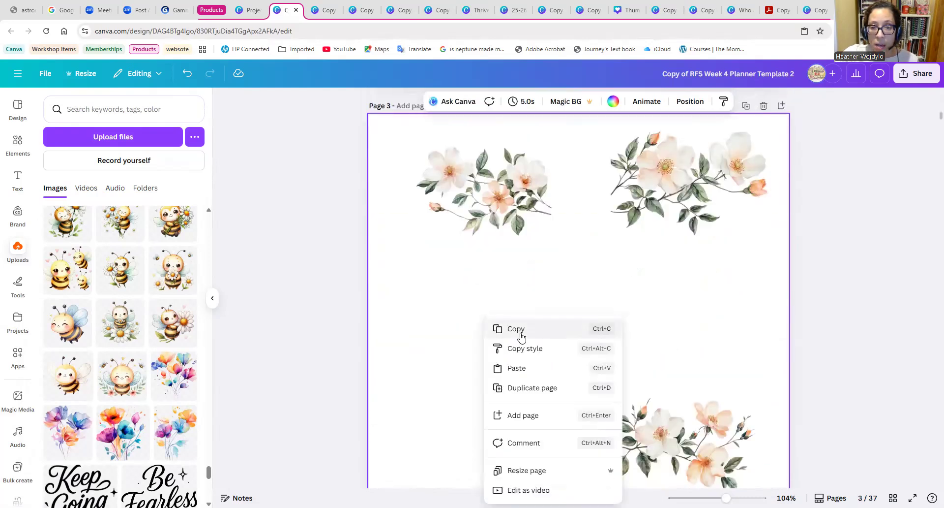
click(521, 370)
Arrange the two lower flower clusters on page 3 as a second row directly beneath the upper pair.
drag(523, 440, 551, 328)
click(649, 439)
drag(649, 440, 657, 295)
mouse_move(486, 320)
mouse_down()
mouse_move(502, 320)
mouse_move(493, 327)
mouse_up()
click(445, 405)
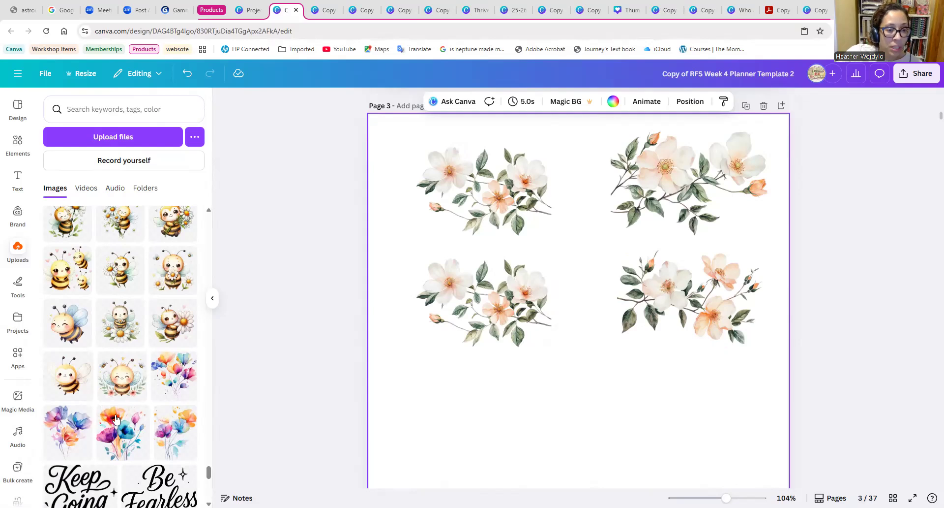
Browse the uploads through the script quotes, thank-you pages, workshop graphics, floral bookmarks, Easter patterns and bunny illustrations for brand artwork.
scroll(116, 418, down, 2)
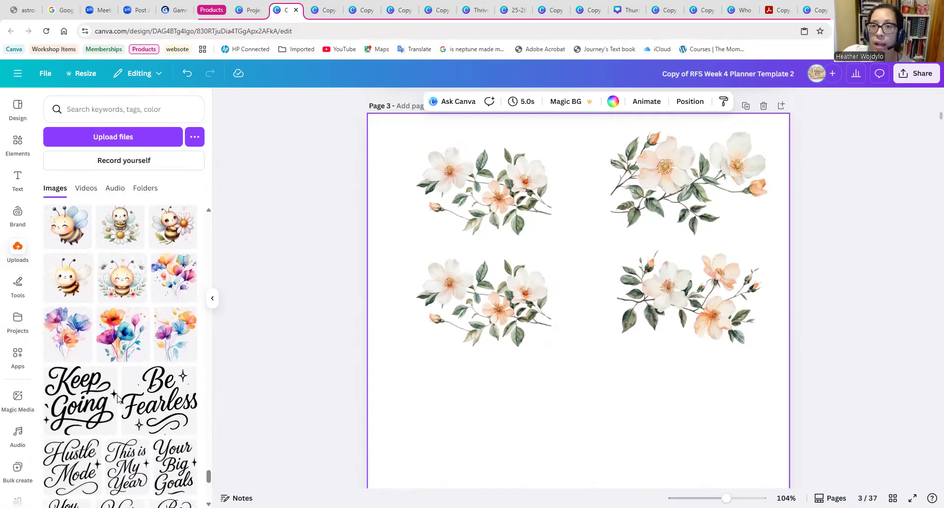
scroll(117, 398, down, 1)
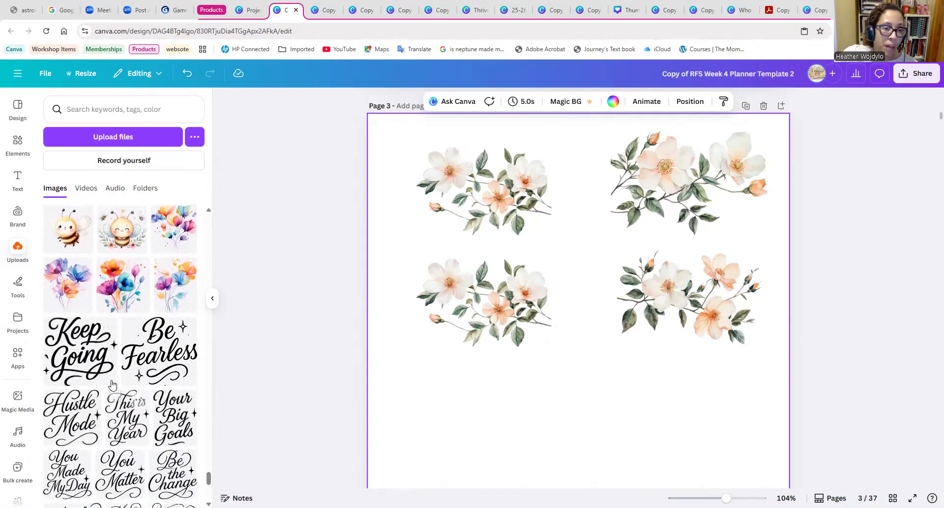
scroll(112, 383, down, 2)
scroll(82, 388, down, 1)
scroll(89, 387, down, 5)
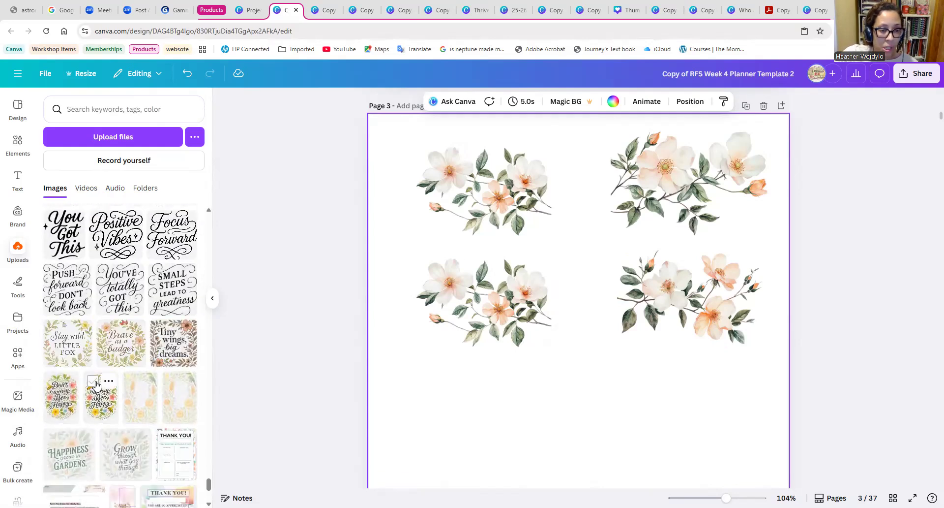
scroll(96, 385, down, 1)
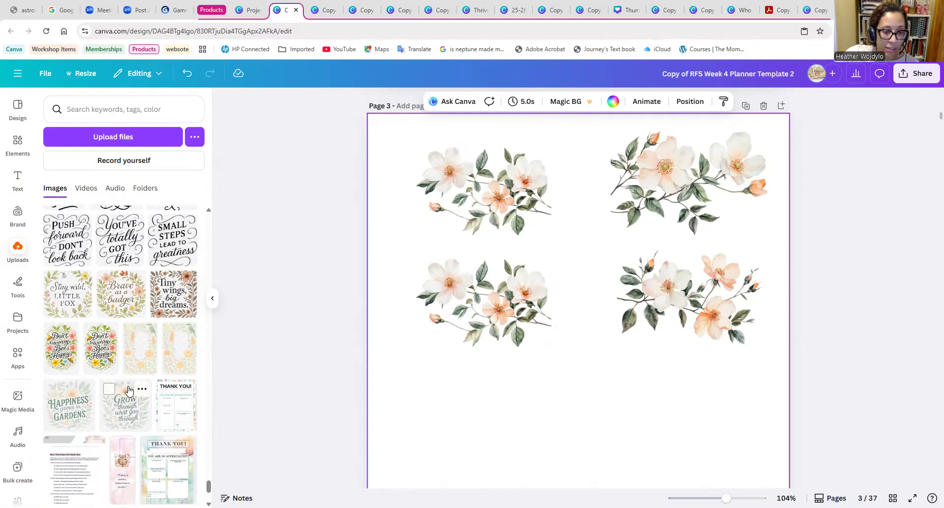
scroll(128, 389, down, 5)
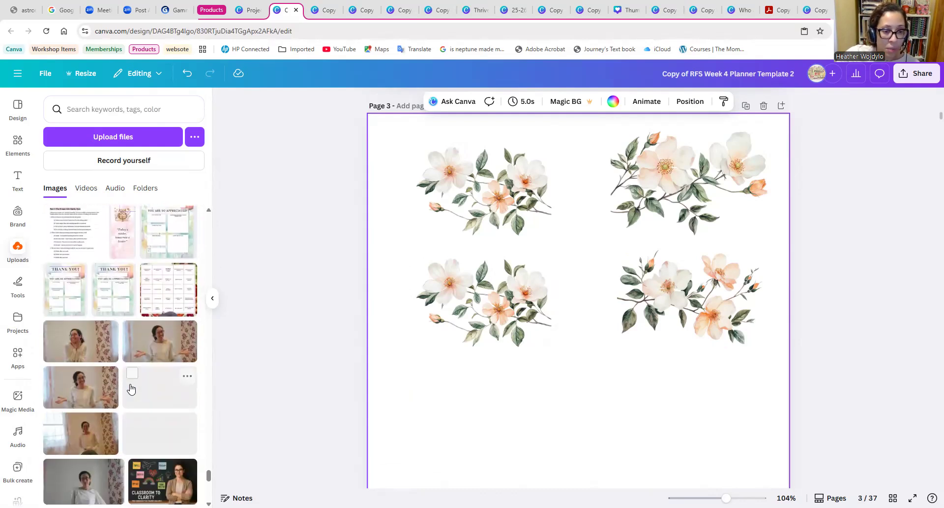
scroll(123, 399, down, 3)
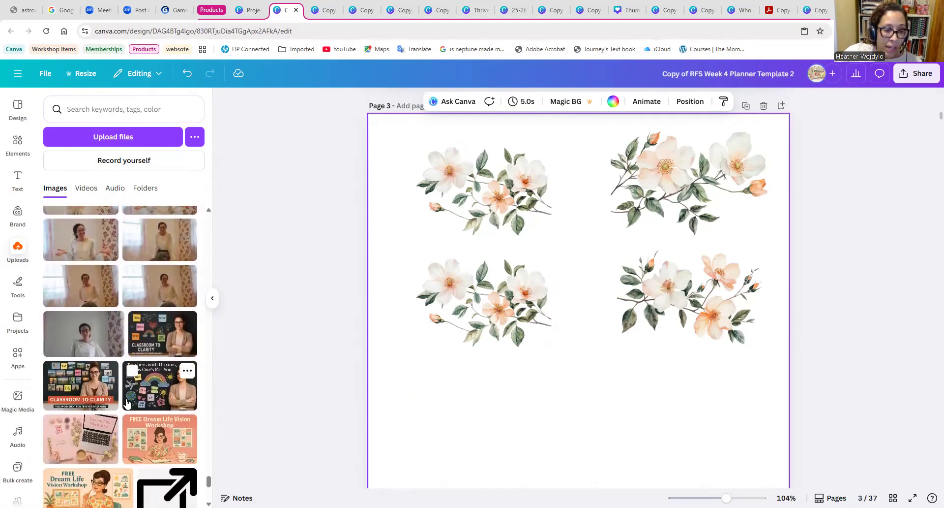
scroll(127, 403, down, 2)
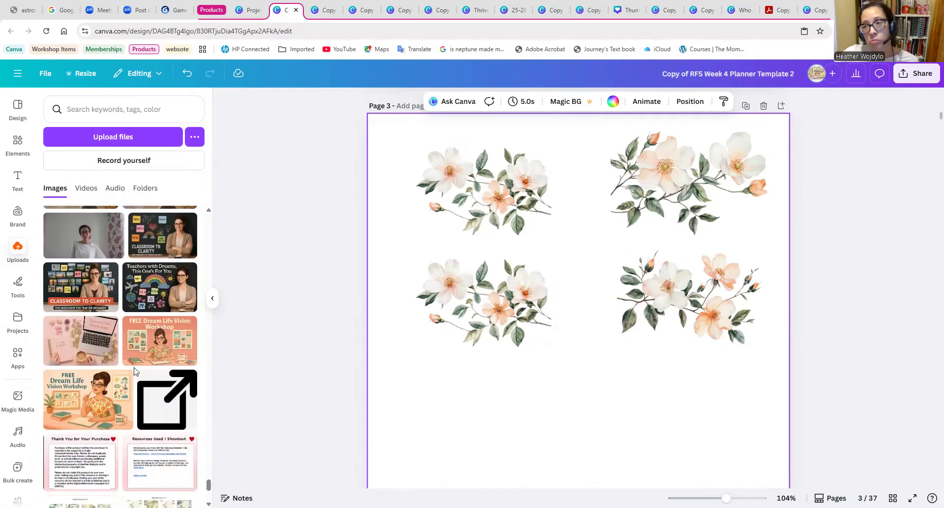
scroll(100, 415, down, 4)
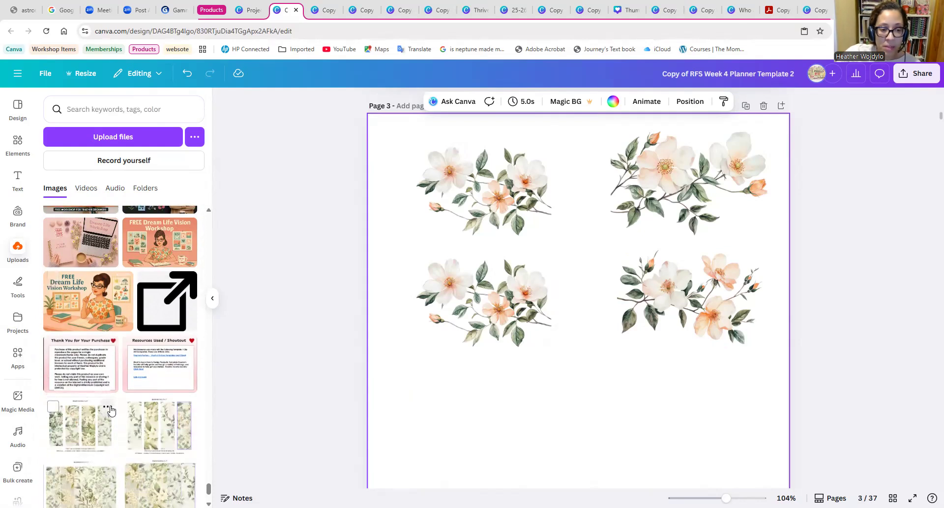
scroll(121, 406, down, 2)
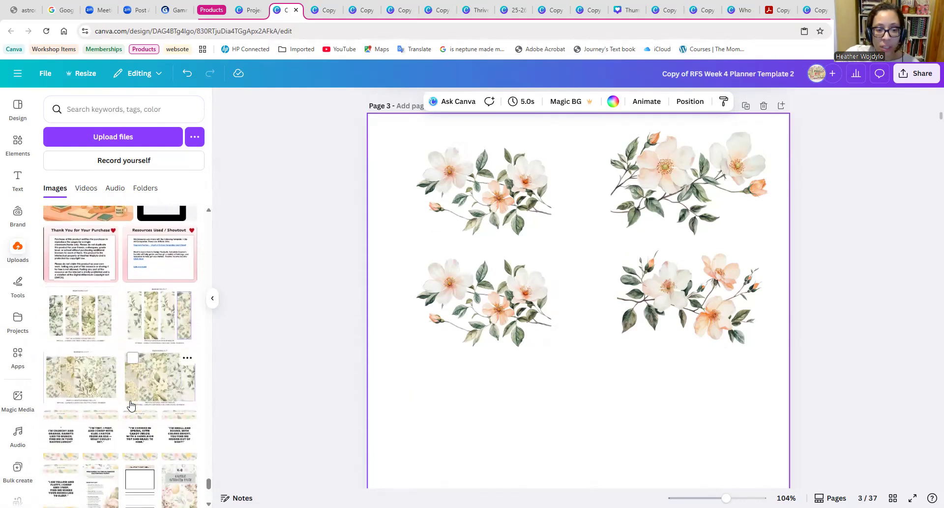
scroll(130, 405, down, 3)
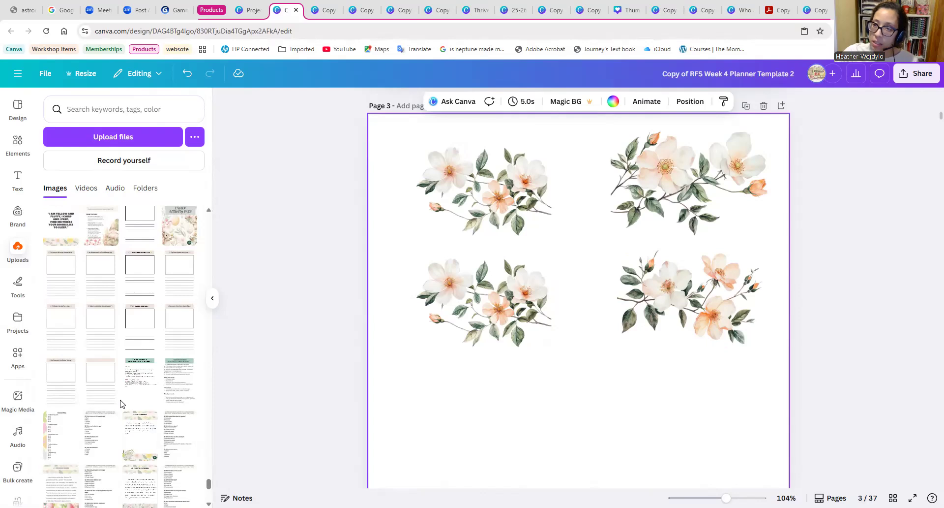
scroll(103, 418, down, 3)
scroll(118, 443, down, 7)
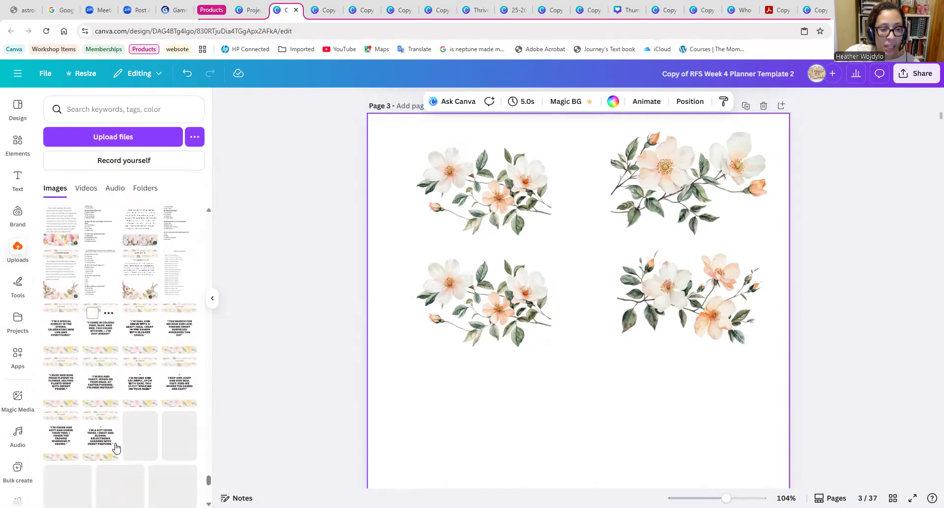
scroll(123, 433, down, 5)
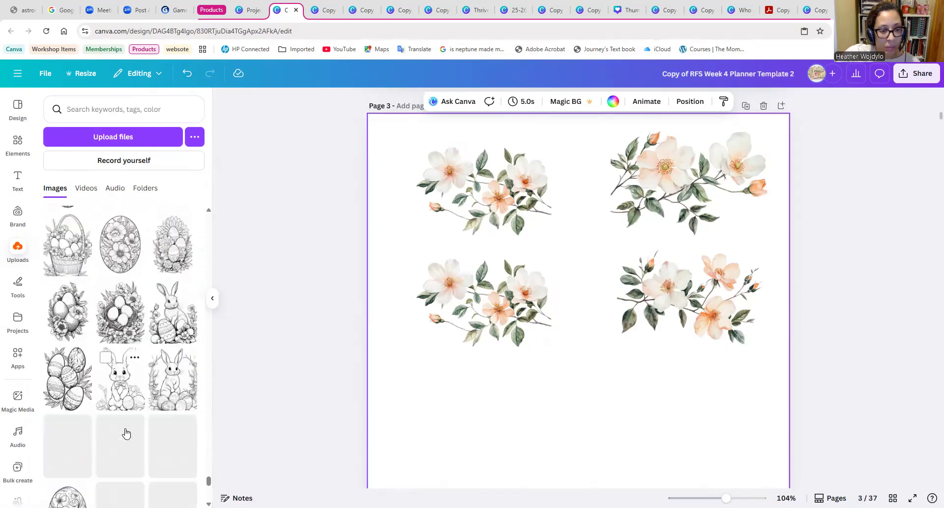
scroll(137, 389, down, 8)
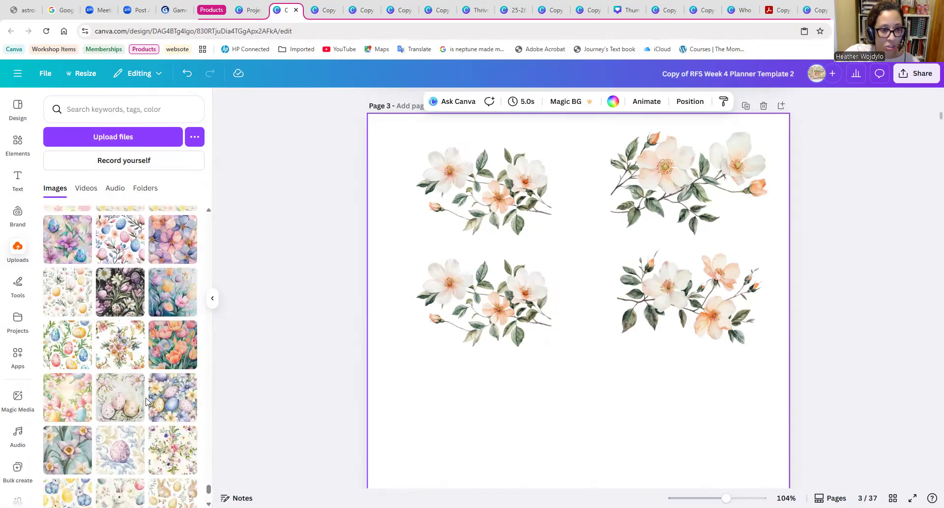
scroll(146, 401, down, 6)
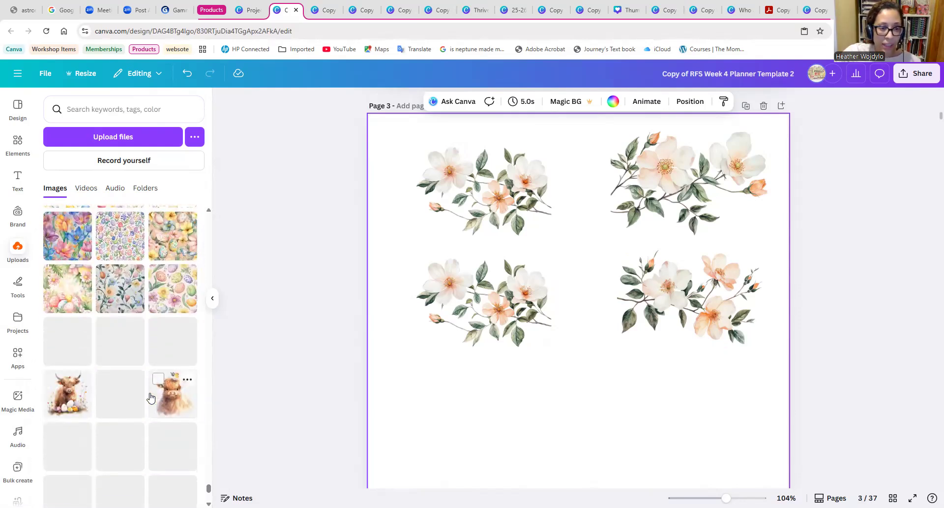
scroll(150, 401, down, 10)
scroll(150, 404, down, 1)
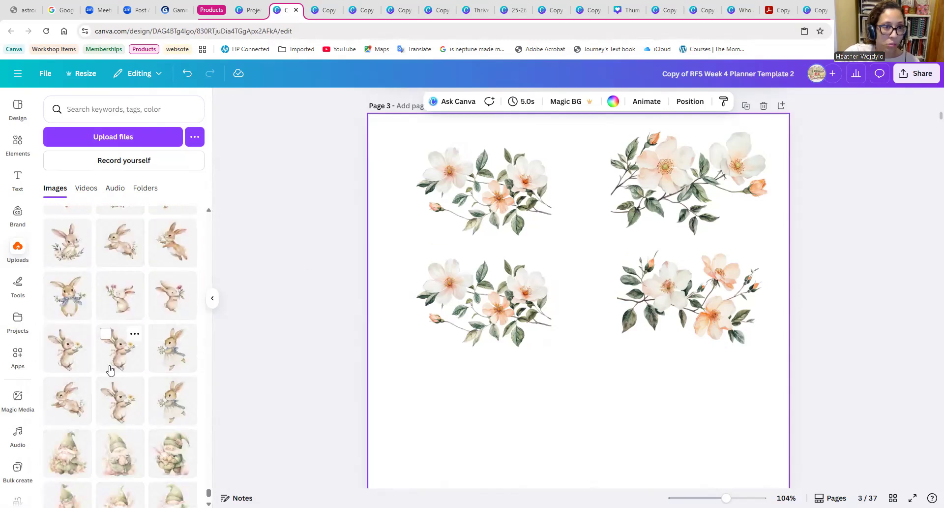
Browse the uploads through the butterfly and floral patterns, abstract paintings, gingham and watercolor prints, and personal portraits for more brand images.
scroll(113, 369, down, 5)
scroll(130, 363, down, 8)
scroll(127, 369, down, 10)
scroll(131, 375, down, 10)
scroll(134, 376, down, 10)
scroll(135, 374, down, 3)
scroll(123, 368, up, 7)
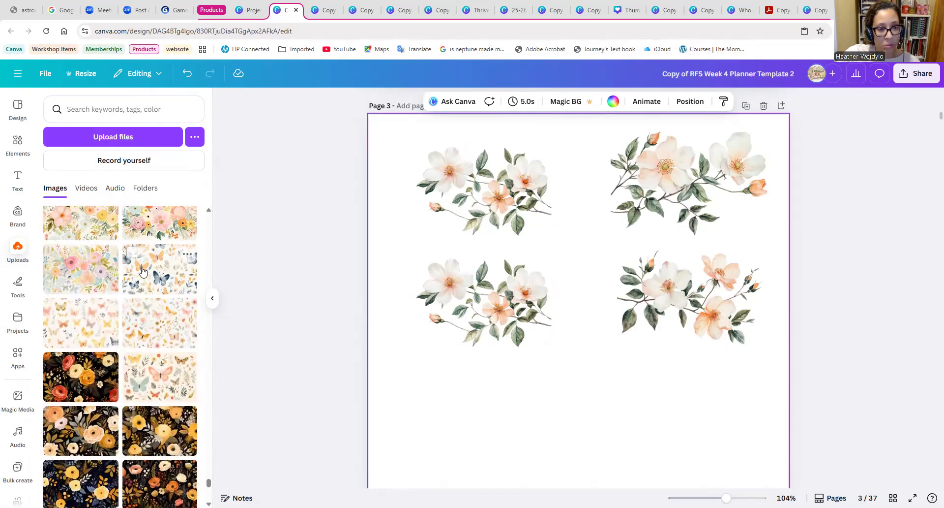
scroll(176, 350, down, 10)
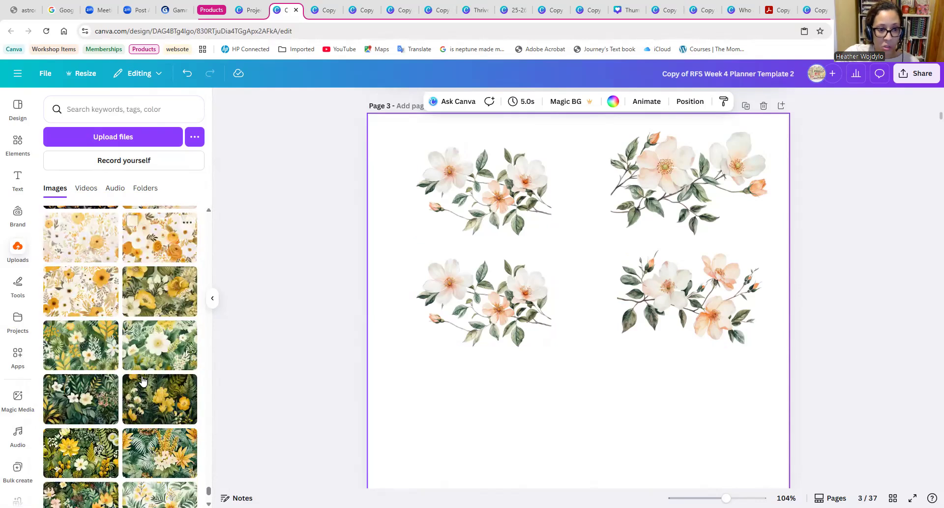
scroll(142, 380, down, 10)
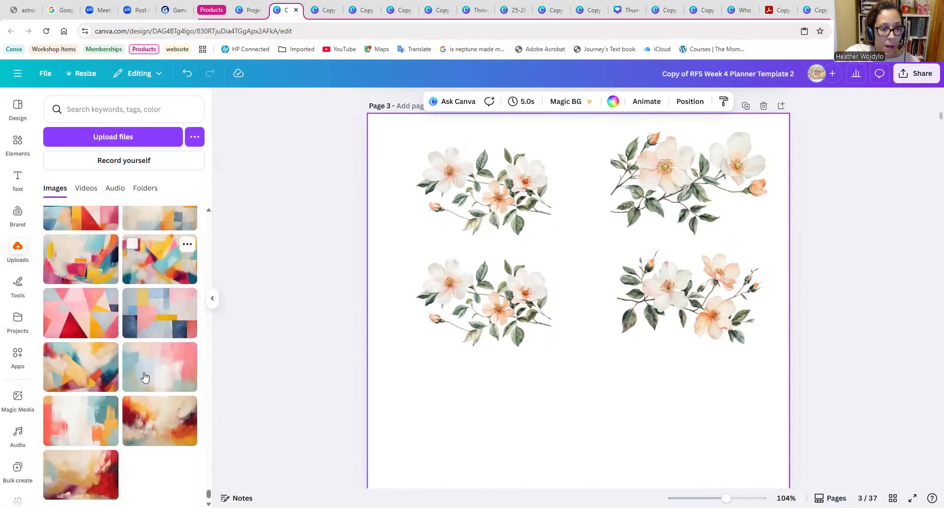
scroll(146, 375, down, 15)
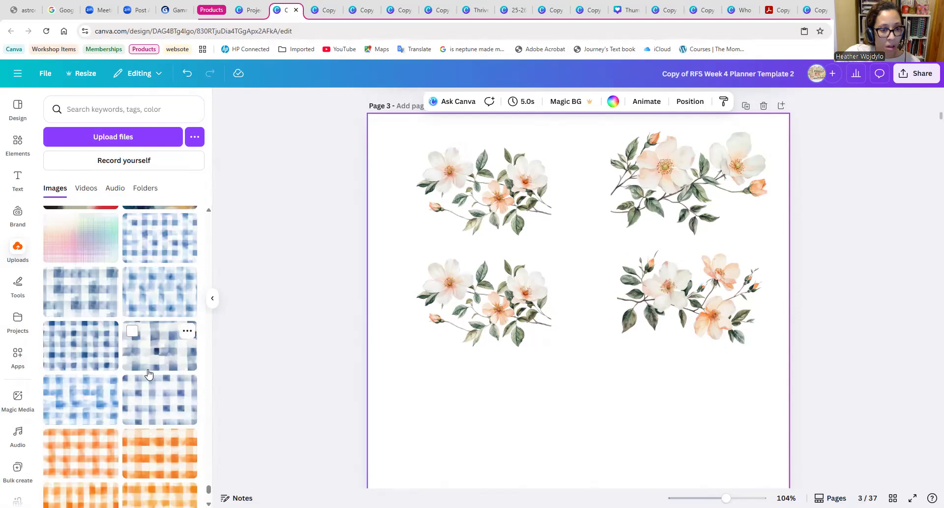
scroll(150, 374, down, 15)
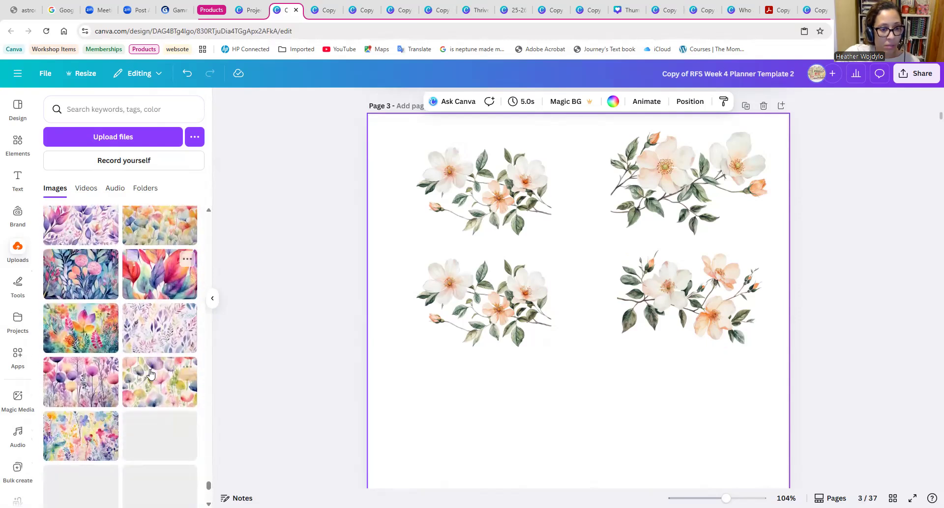
scroll(151, 375, down, 10)
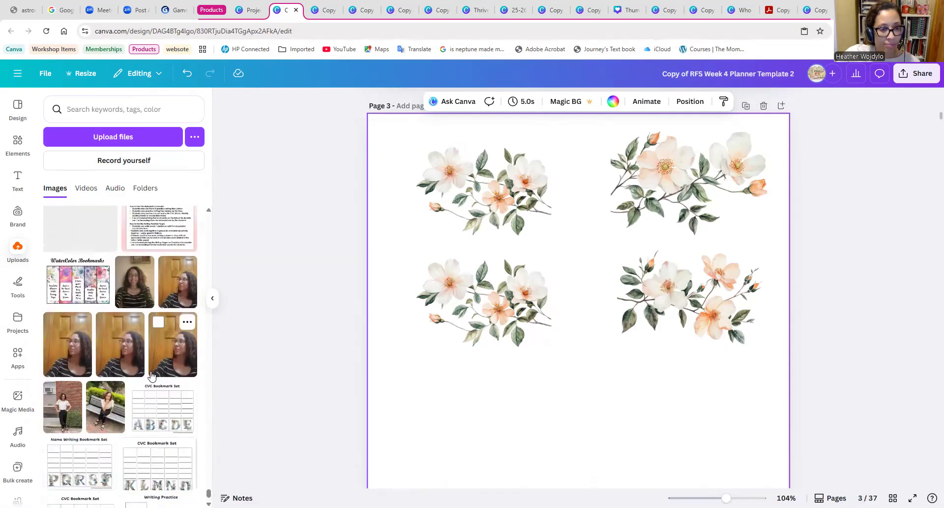
Add the portrait in front of the wooden door to page 1, shrunk and placed below the logo near the page's right edge.
scroll(492, 305, up, 15)
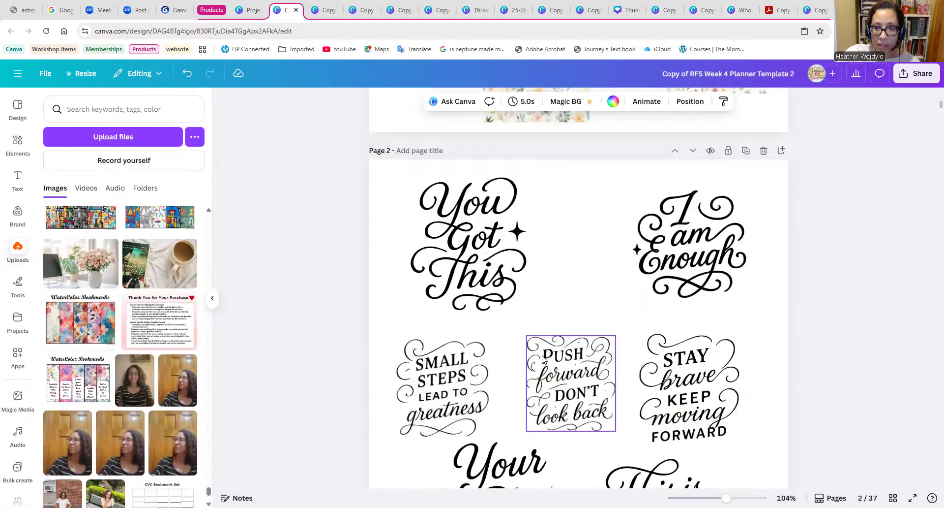
scroll(337, 358, up, 3)
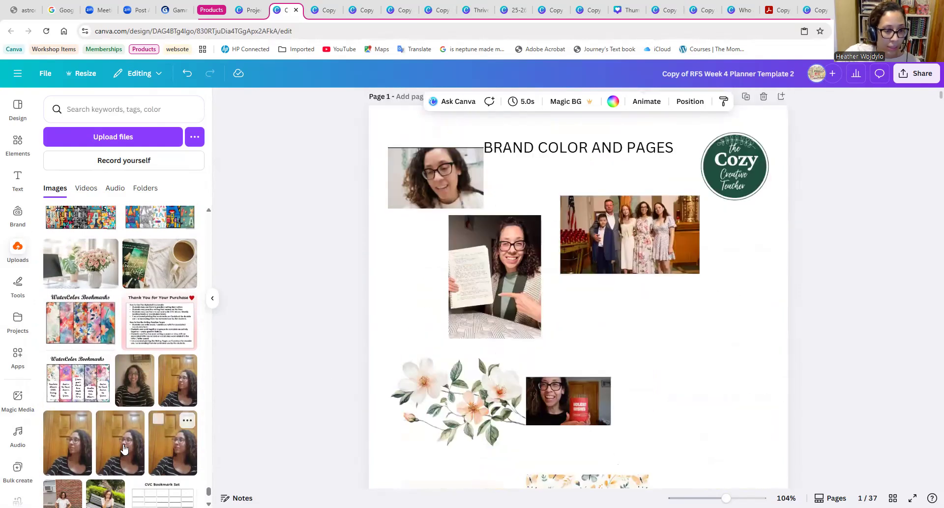
click(63, 440)
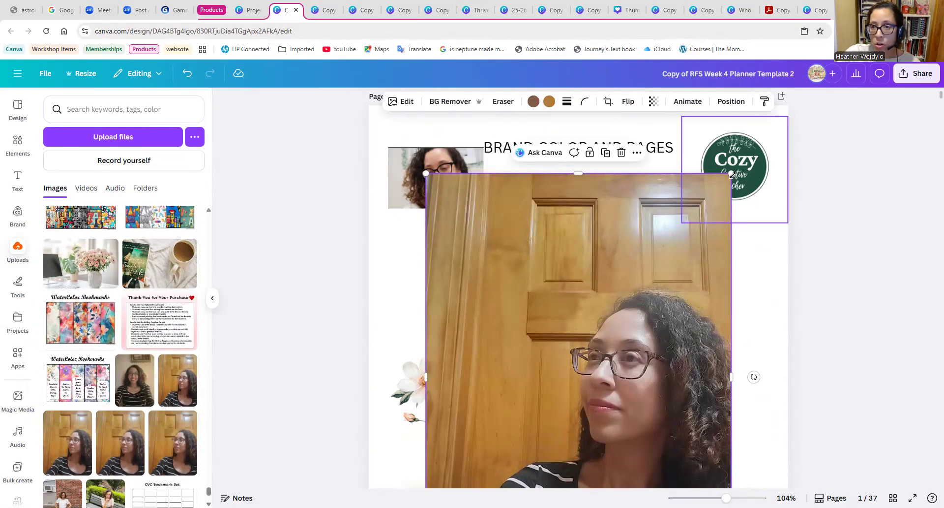
drag(731, 174, 743, 296)
drag(752, 289, 732, 323)
scroll(131, 421, down, 4)
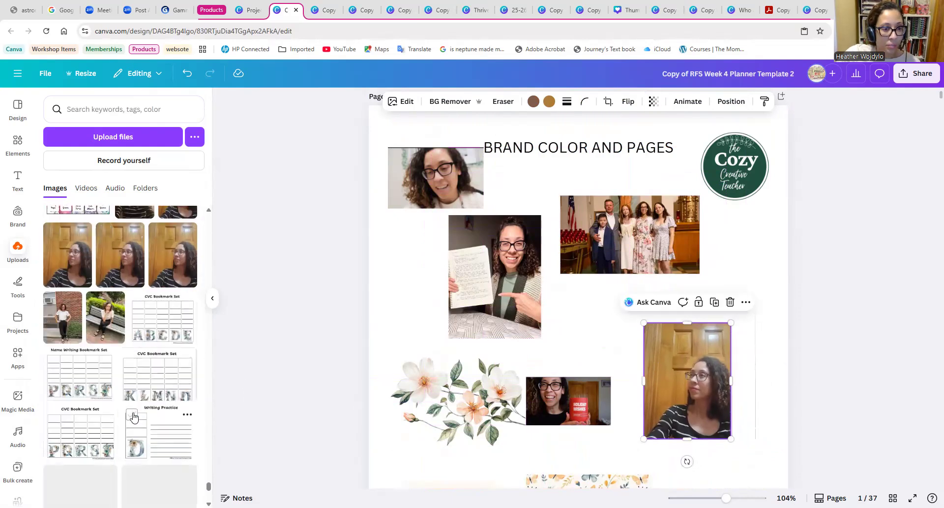
drag(653, 379, 701, 342)
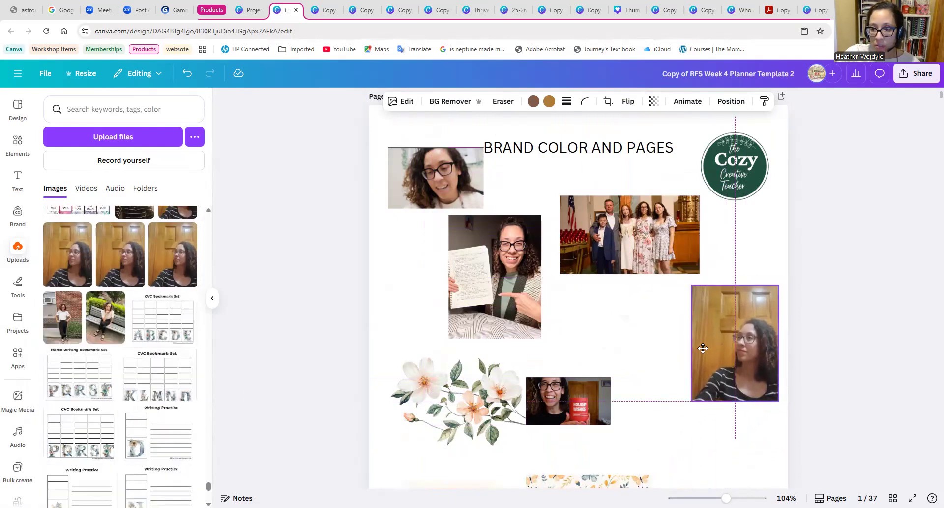
Add the standing brick-wall photo to page 1 beside the wooden-door portrait at a small size, and shrink the door portrait slightly.
click(60, 325)
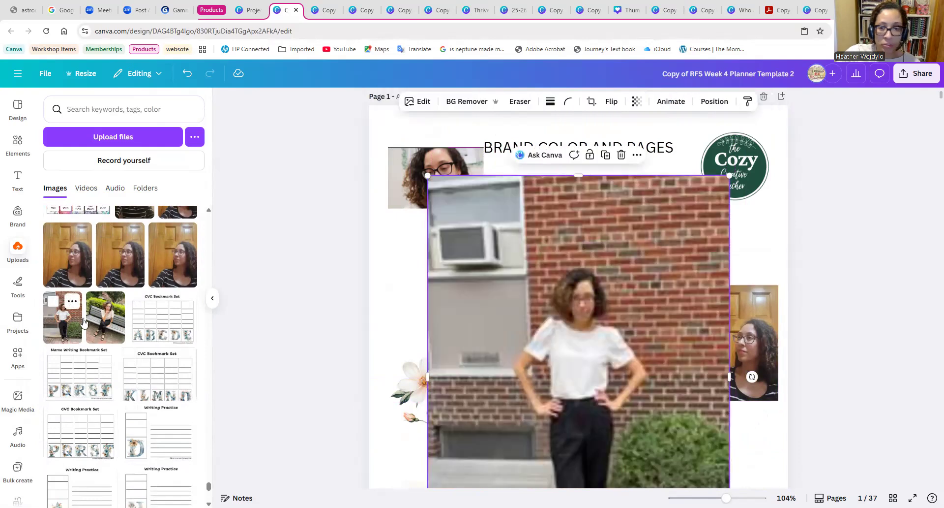
drag(730, 177, 529, 442)
drag(479, 465, 642, 306)
drag(589, 422, 620, 384)
mouse_move(649, 338)
mouse_down()
mouse_move(636, 335)
mouse_move(646, 347)
mouse_up()
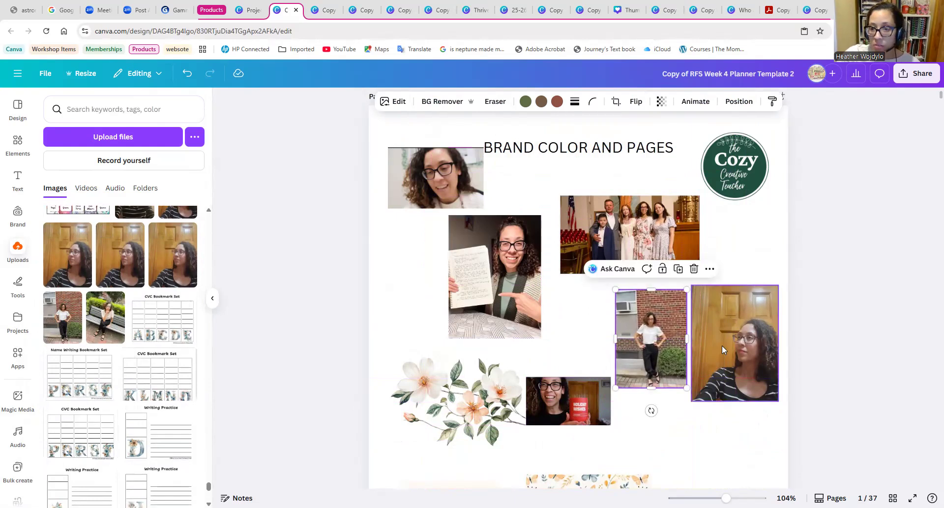
drag(725, 351, 725, 346)
drag(695, 397, 710, 375)
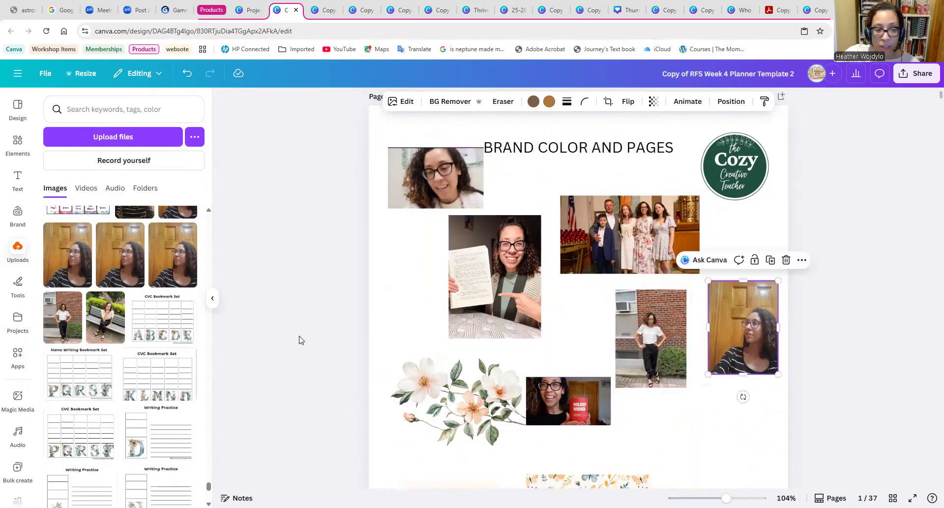
Add the park bench photo to page 1, shrunk and placed above the pink butterfly pattern in the lower right area.
click(92, 325)
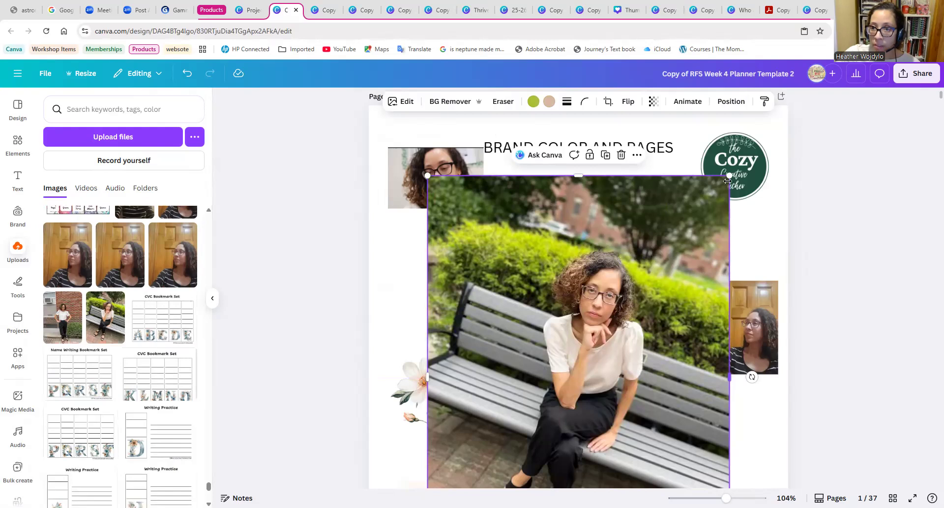
drag(716, 193, 512, 453)
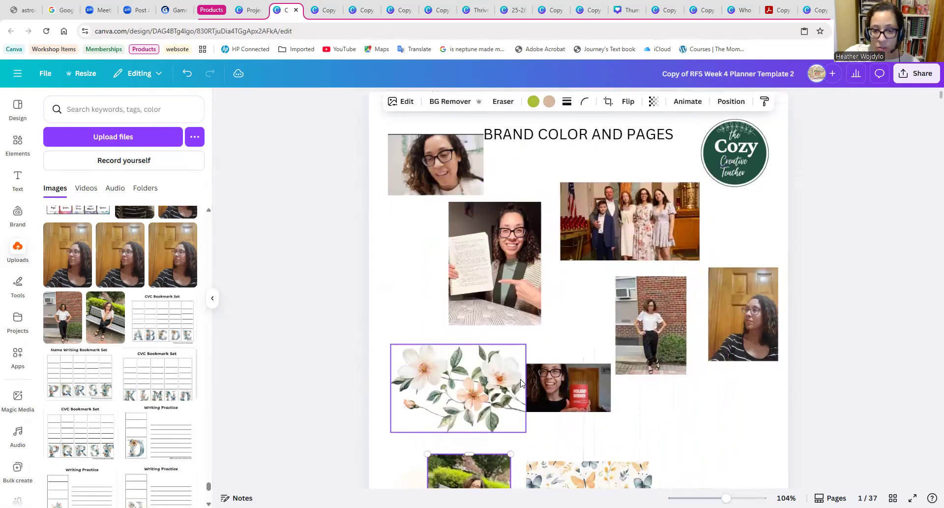
scroll(486, 342, down, 4)
drag(486, 343, 745, 286)
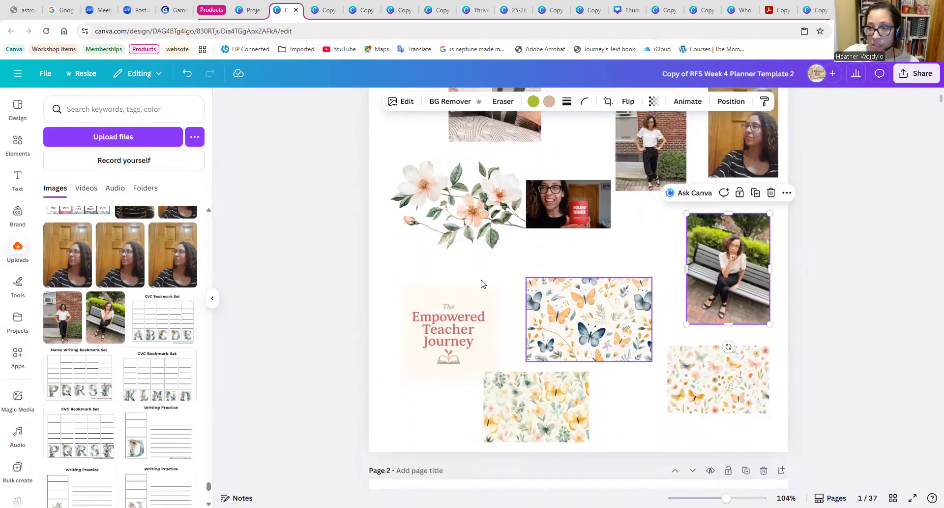
click(512, 264)
Return to page 3 and browse the uploads through bookmark sets, alphabet patterns and floral letters to the floral moths and beetles.
scroll(511, 295, down, 10)
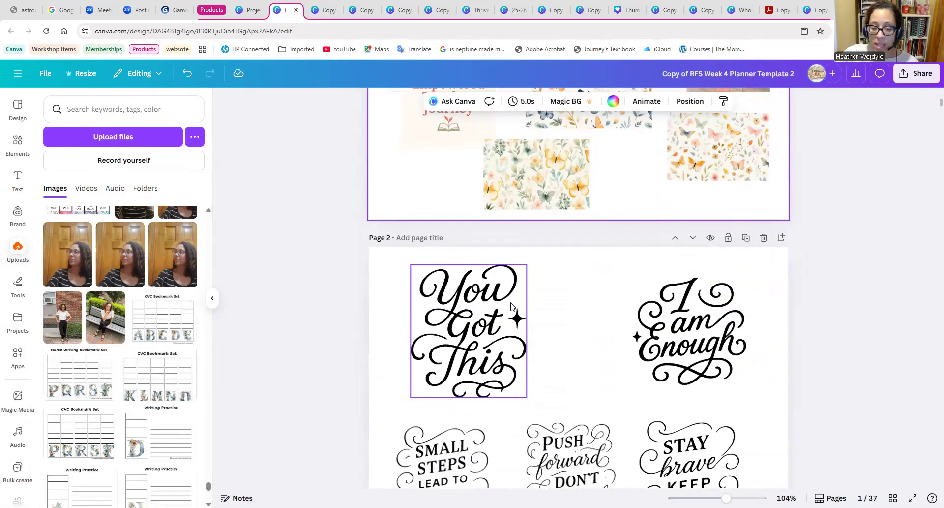
scroll(514, 325, down, 10)
scroll(516, 328, up, 2)
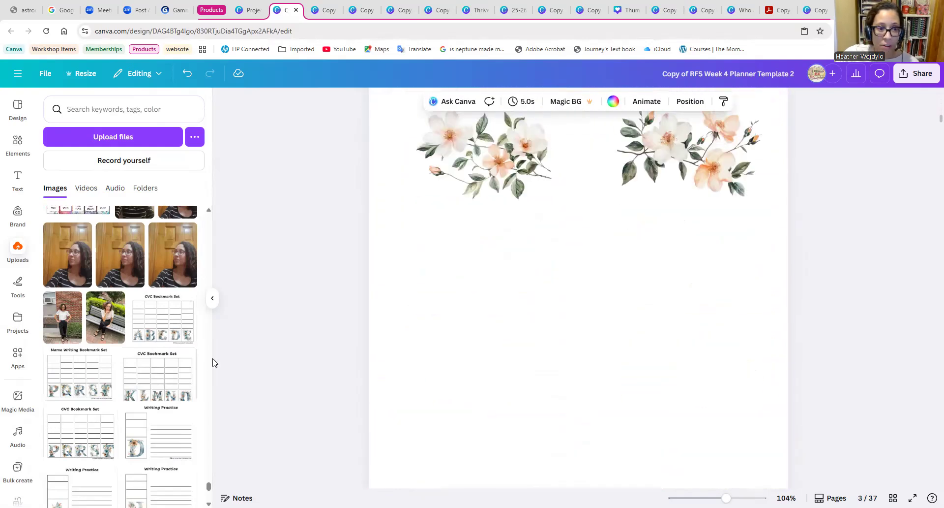
scroll(136, 392, down, 5)
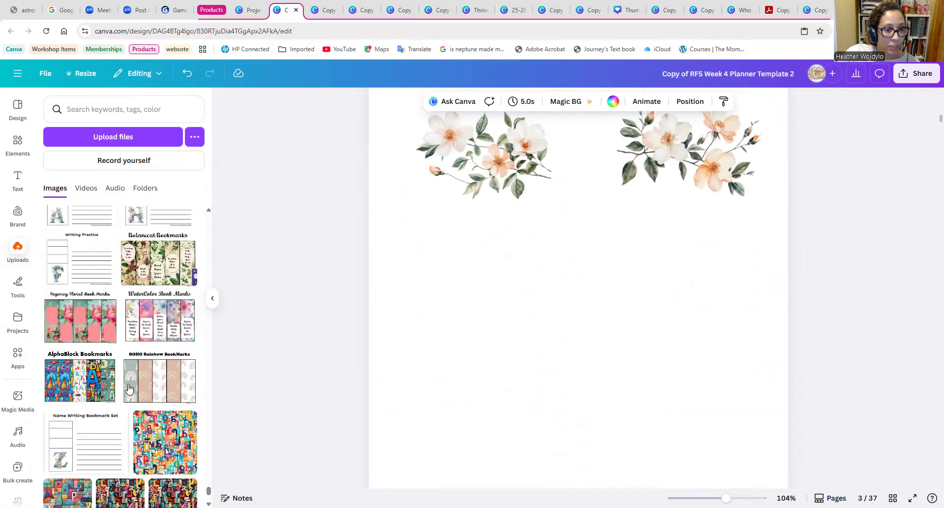
scroll(129, 389, down, 1)
scroll(132, 389, down, 8)
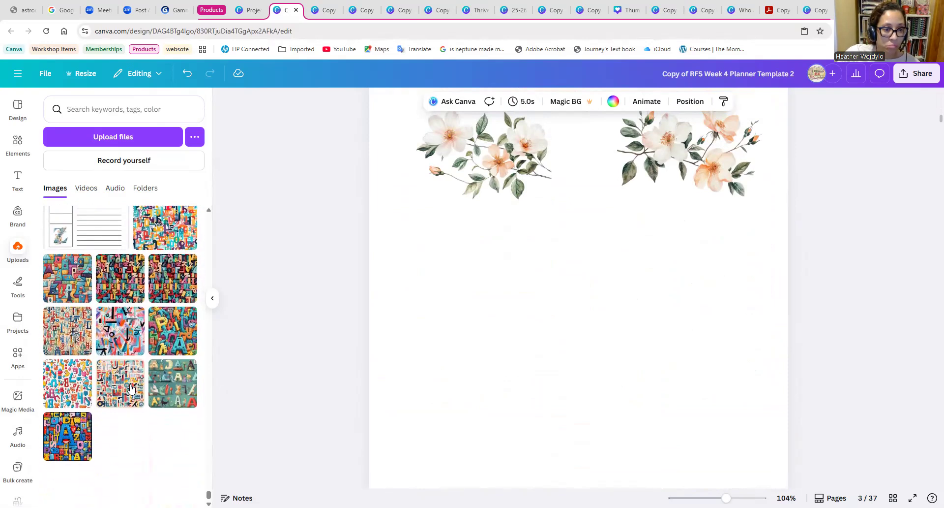
scroll(130, 389, up, 5)
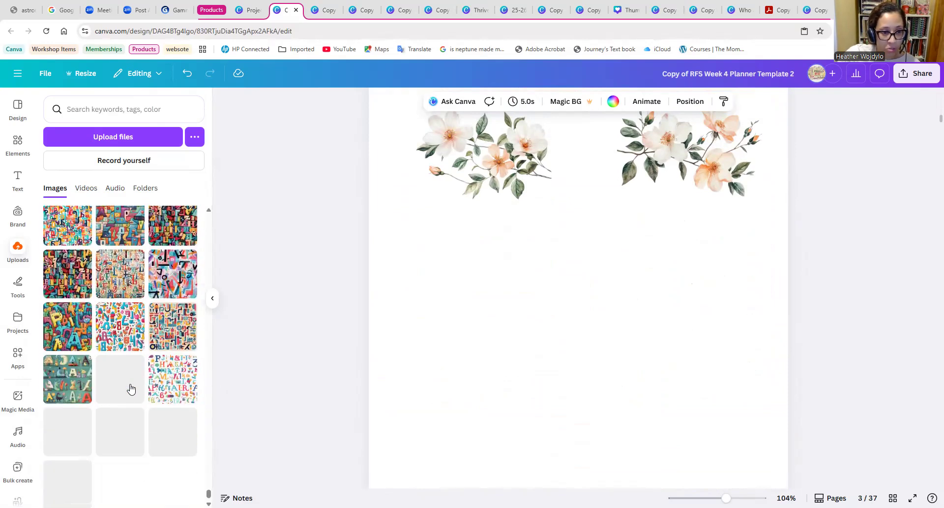
scroll(130, 389, down, 10)
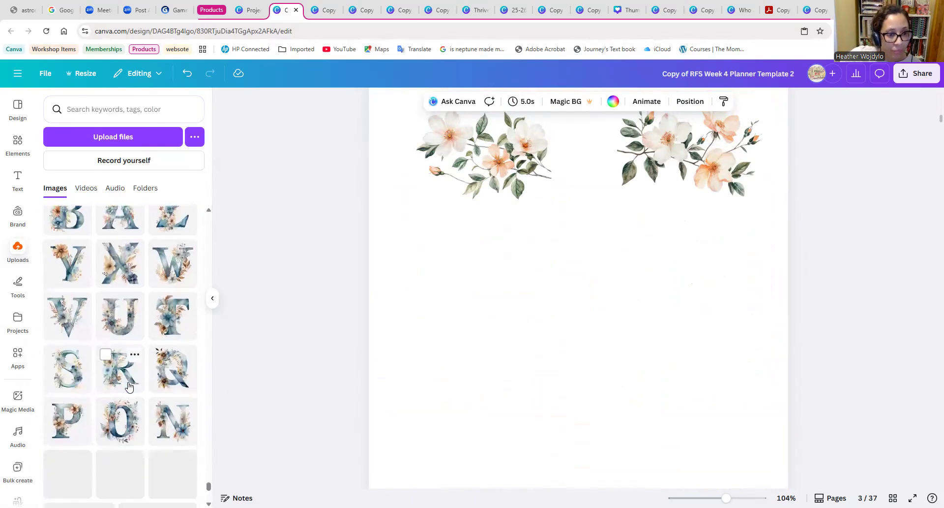
scroll(129, 393, down, 4)
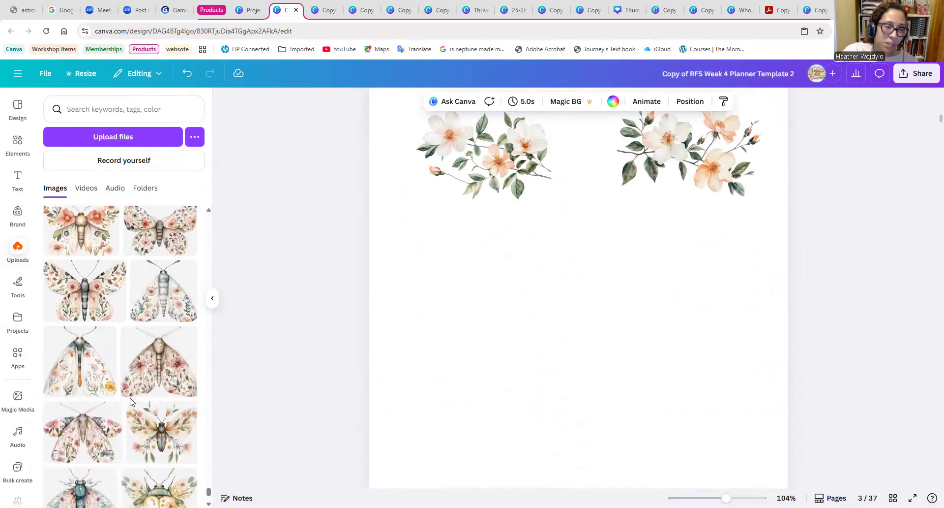
scroll(138, 423, down, 7)
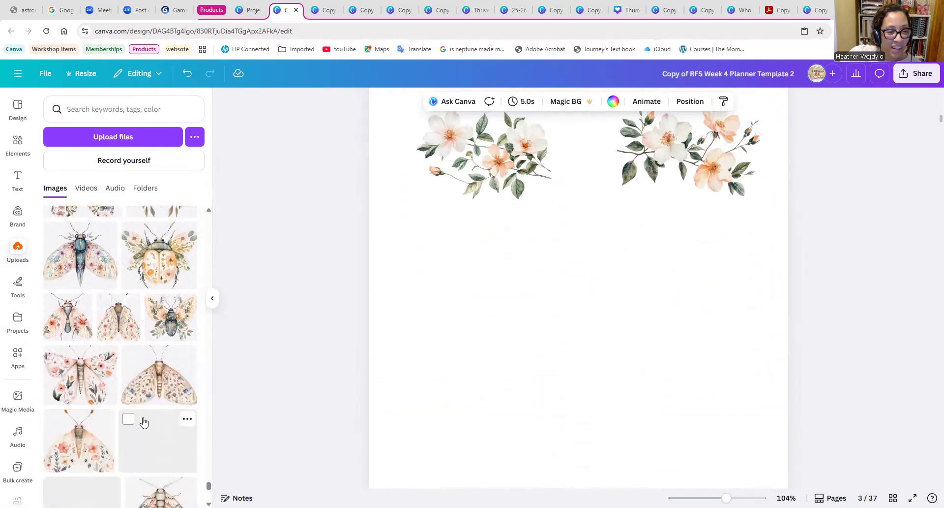
scroll(142, 408, down, 3)
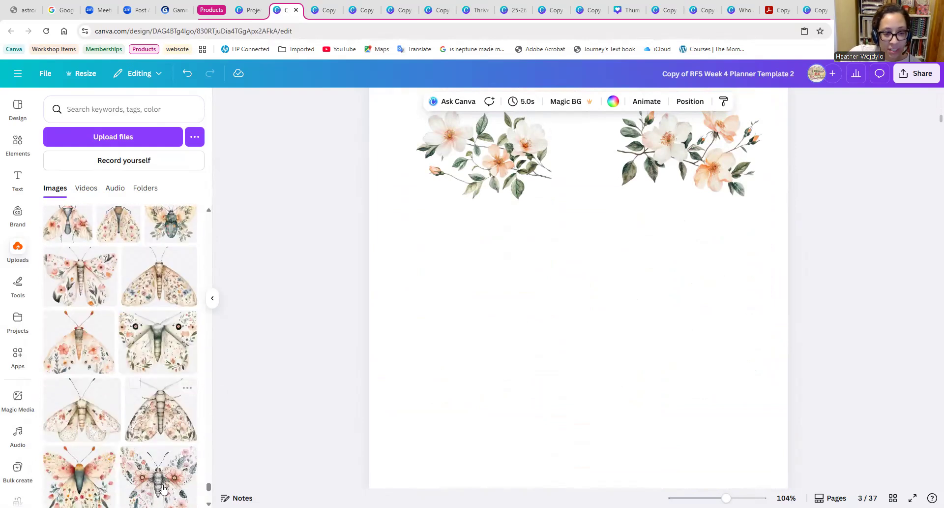
scroll(164, 488, down, 1)
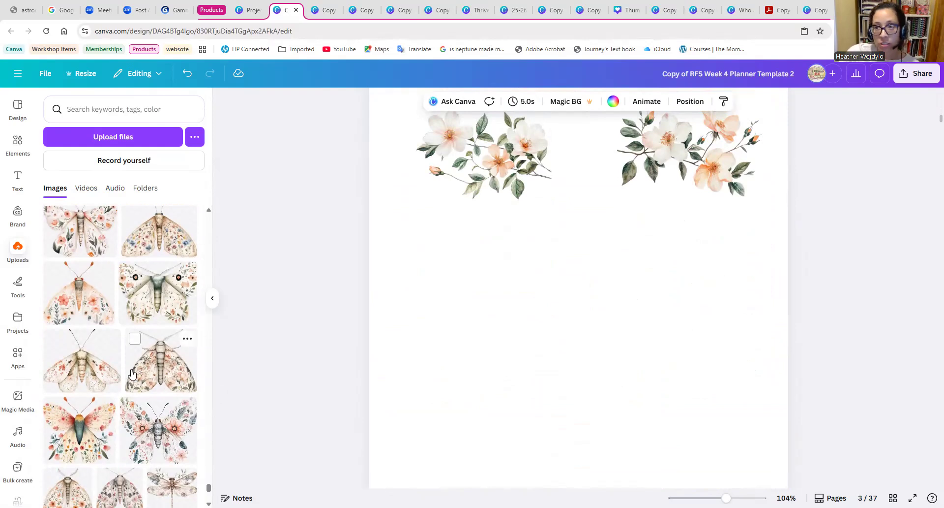
scroll(128, 461, down, 6)
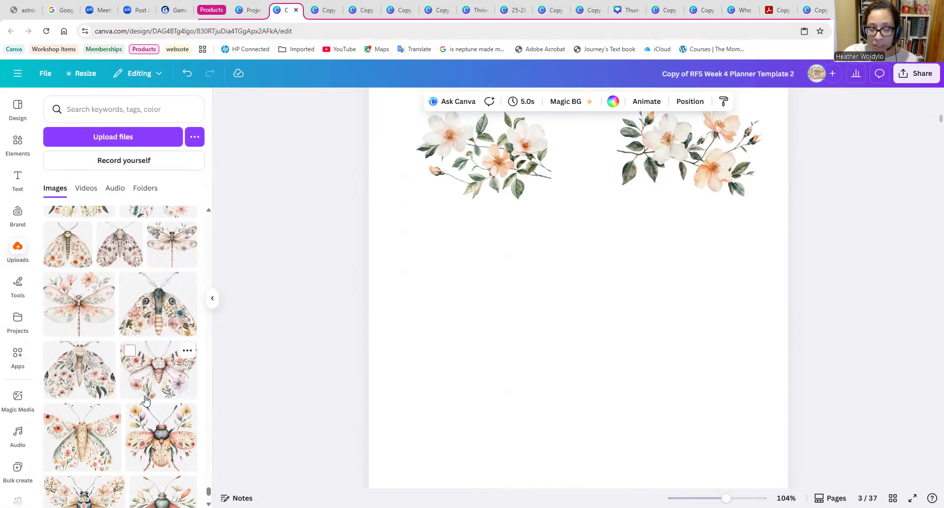
scroll(148, 382, down, 5)
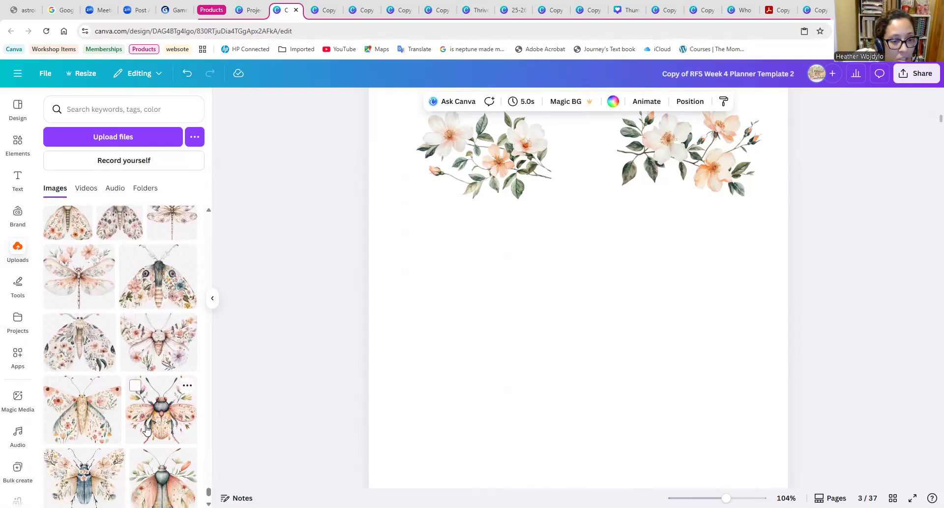
scroll(141, 423, down, 2)
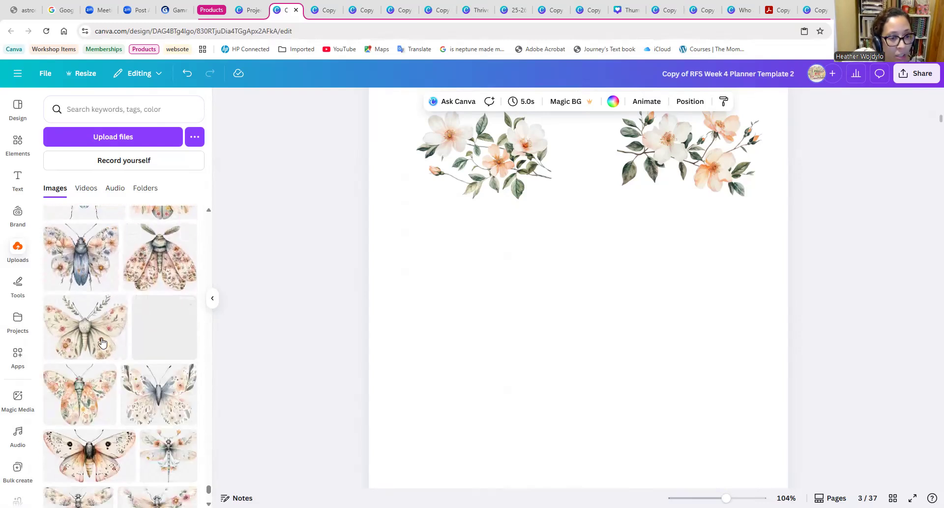
Add the cream floral moth with leafy antennae to page 3, shrunk and placed beneath the right-hand flower clusters.
click(100, 339)
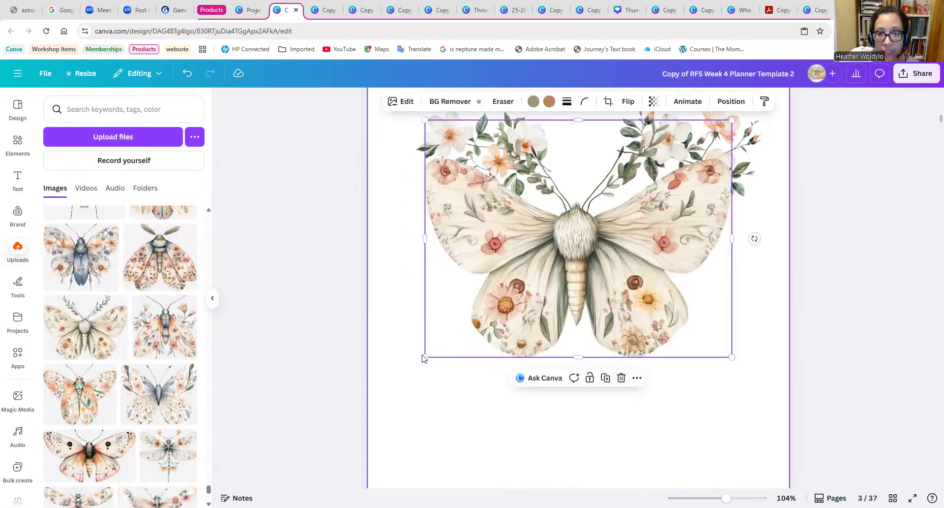
drag(424, 356, 662, 187)
drag(714, 143, 650, 301)
Add the blue-gray-bodied floral butterfly to page 3, shrunk and placed beneath the left-hand flower clusters.
scroll(153, 376, down, 5)
scroll(153, 375, up, 4)
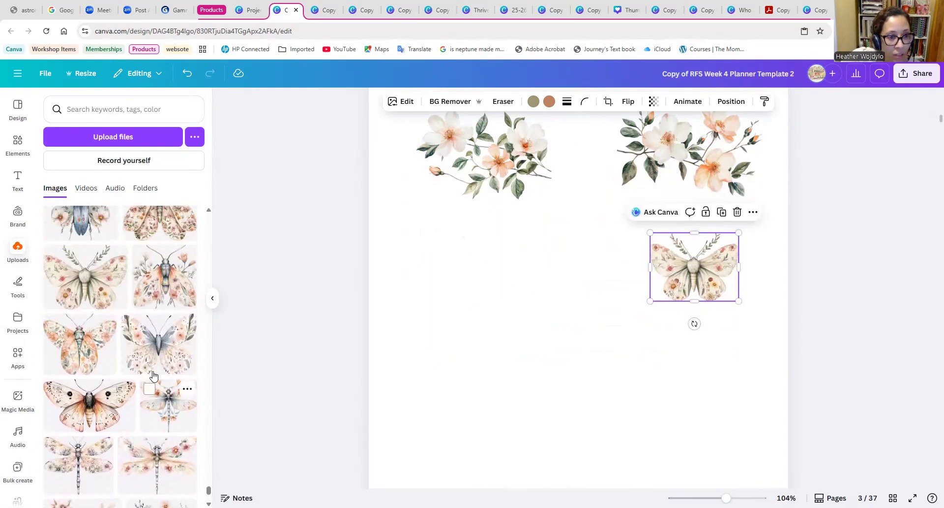
scroll(153, 375, up, 1)
click(140, 403)
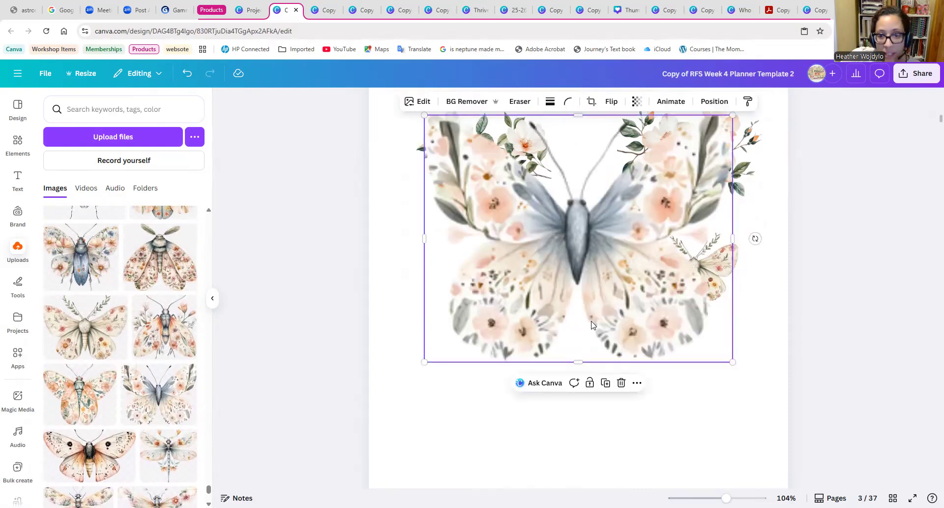
drag(449, 336, 455, 296)
scroll(140, 295, up, 1)
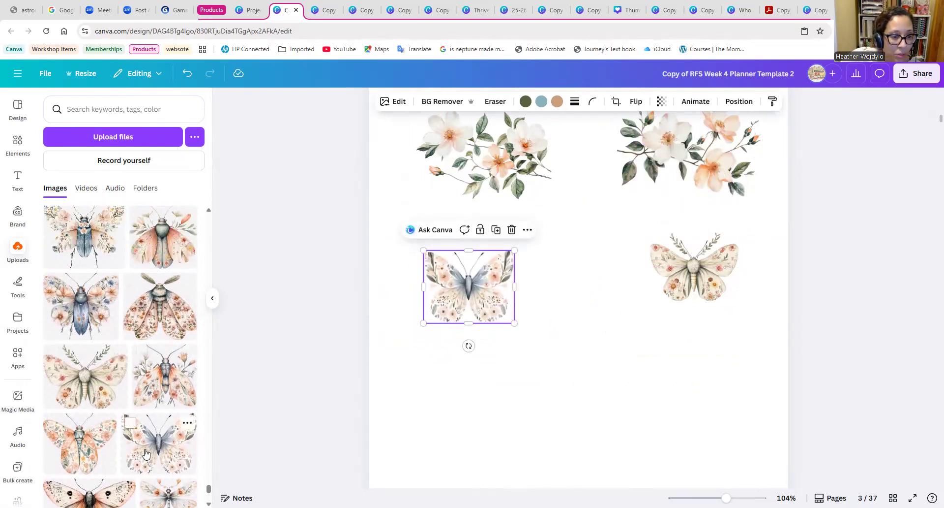
scroll(158, 446, up, 3)
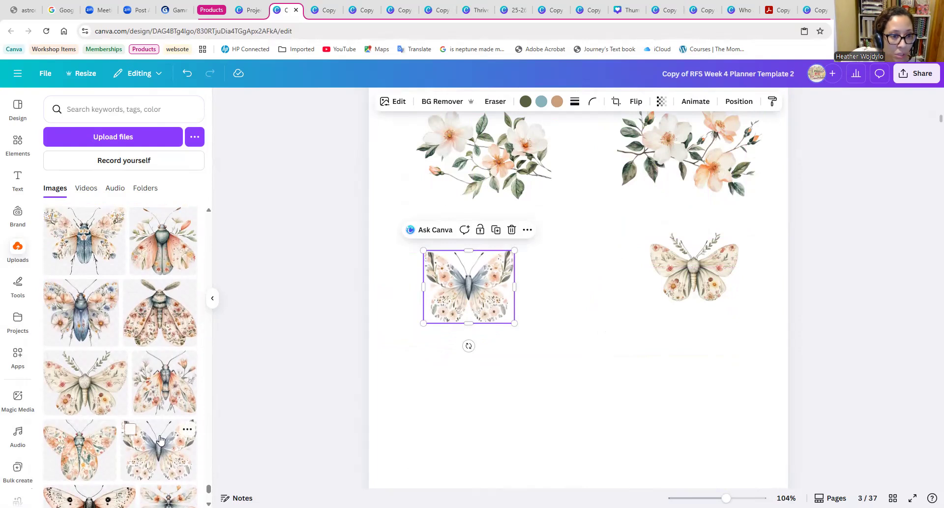
scroll(158, 438, up, 2)
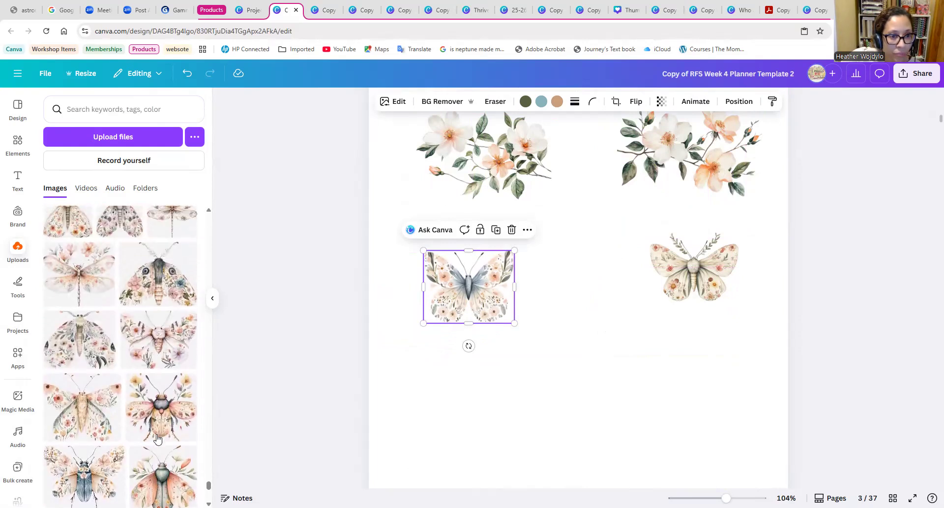
click(158, 340)
drag(424, 355, 476, 367)
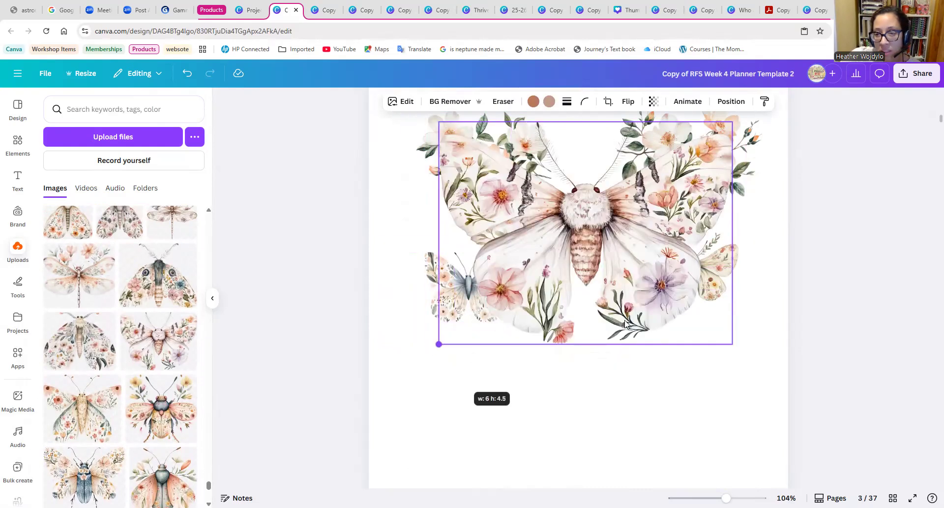
drag(625, 323, 666, 300)
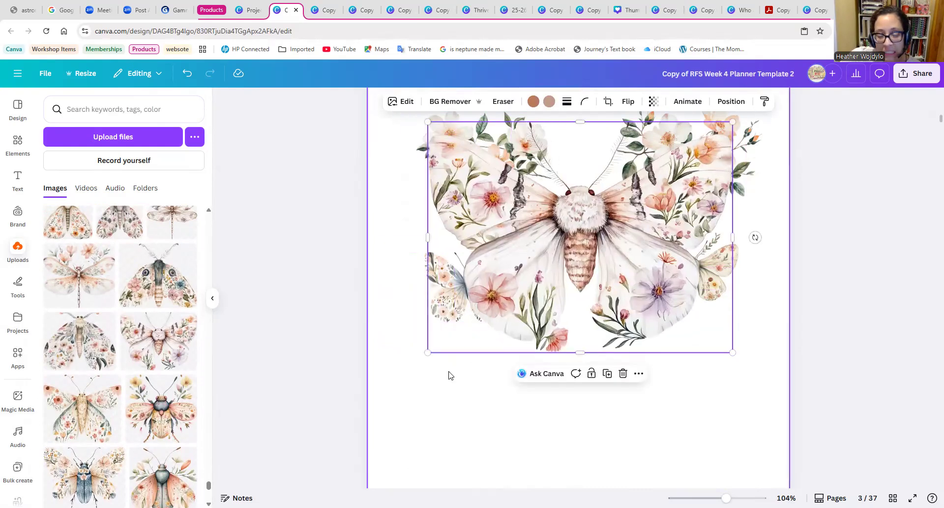
drag(425, 352, 659, 211)
key(Delete)
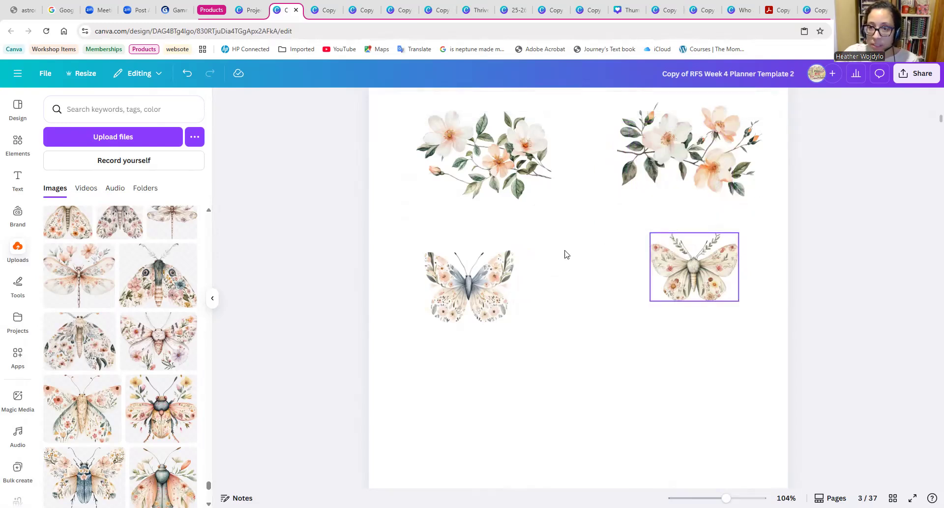
Browse the floral moths, butterflies, dragonflies and beetles in the uploads for more artwork for page 3.
scroll(144, 361, down, 5)
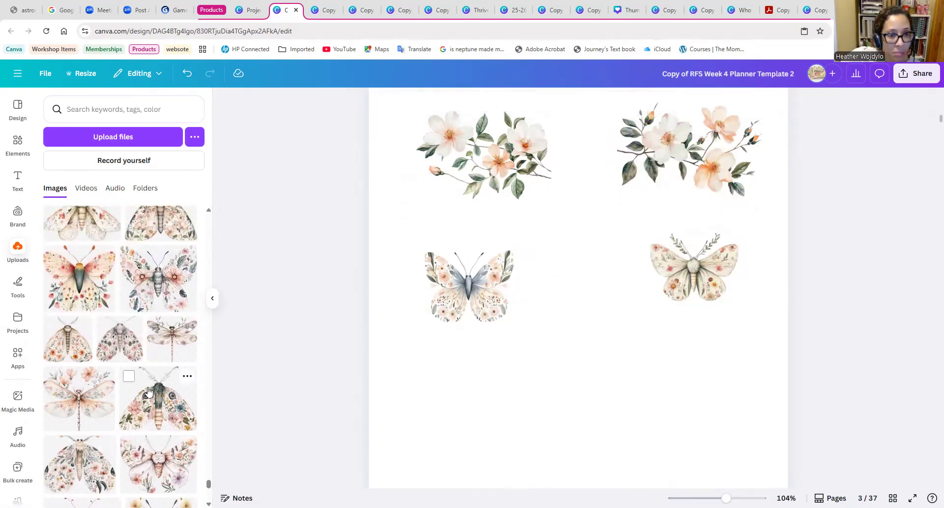
scroll(145, 368, up, 5)
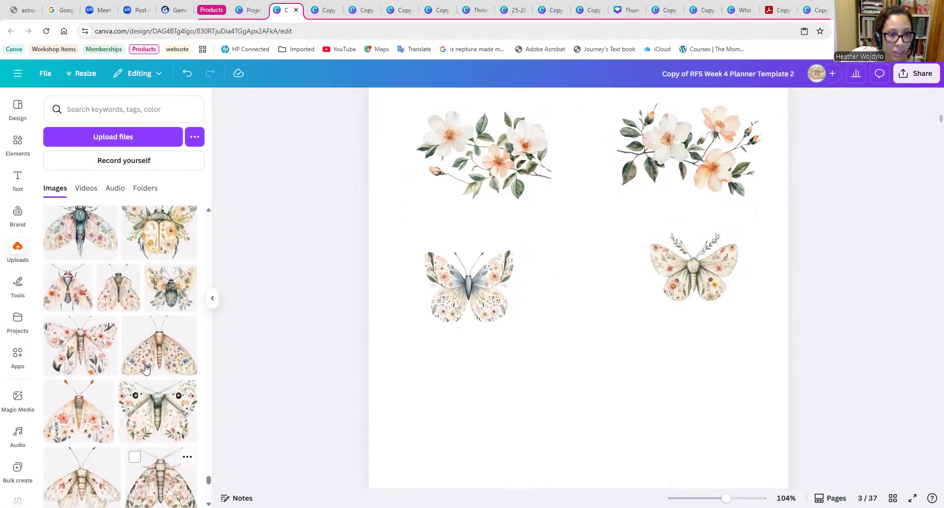
scroll(146, 368, up, 4)
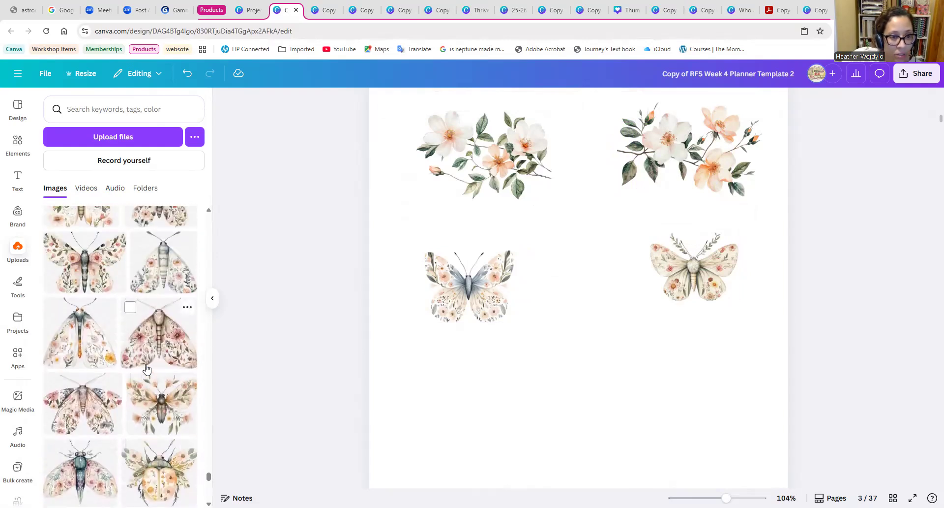
scroll(150, 366, up, 2)
scroll(151, 366, down, 5)
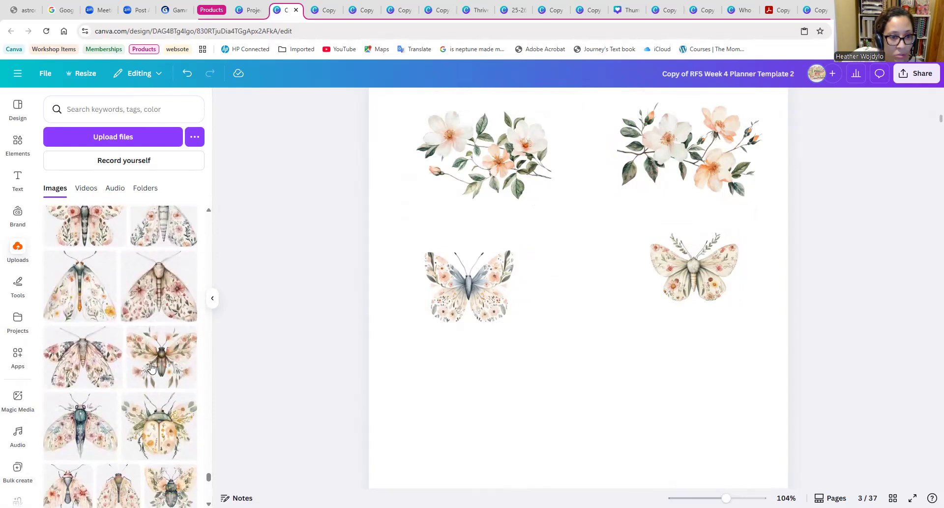
scroll(152, 368, down, 5)
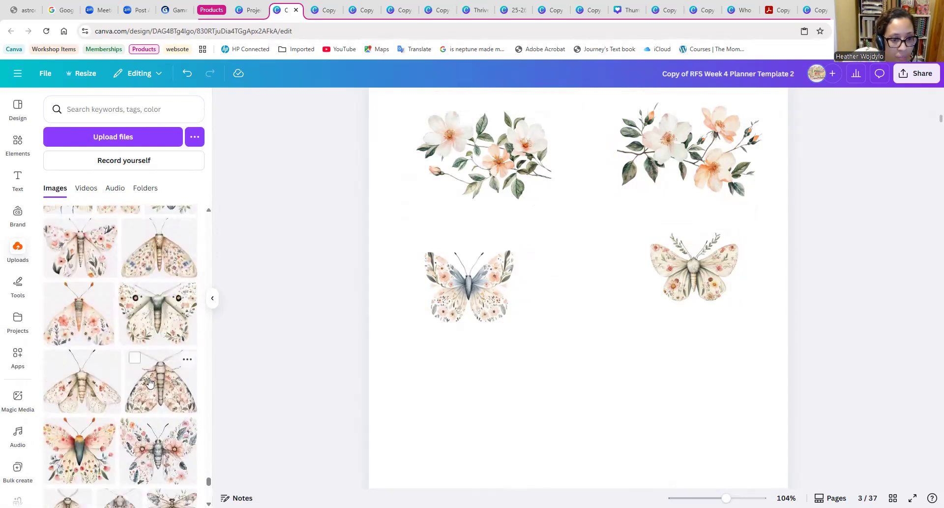
scroll(153, 418, down, 5)
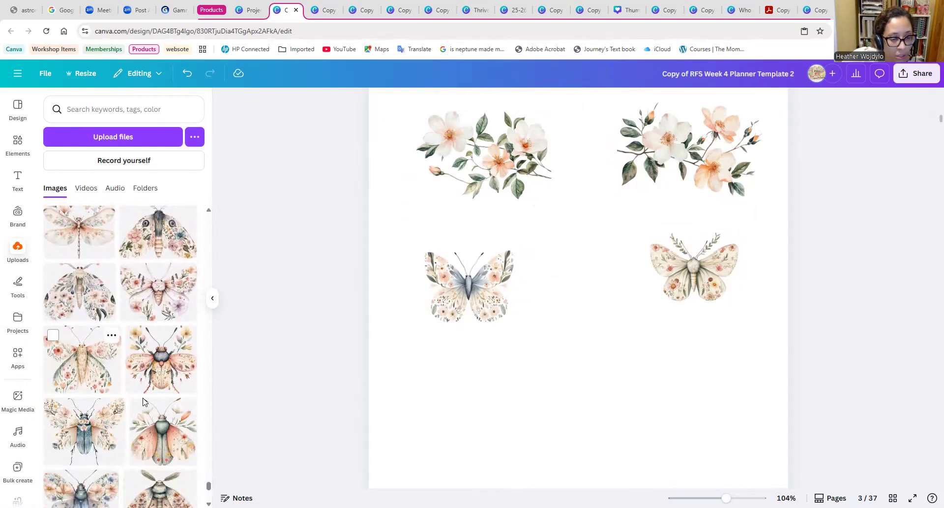
scroll(143, 401, down, 3)
scroll(159, 428, down, 2)
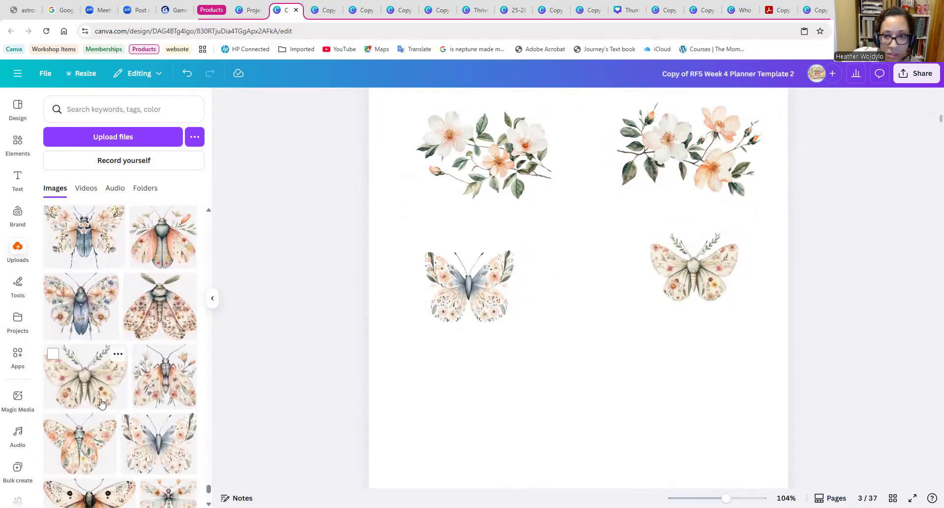
Add the floral dragonfly with orange blossoms to page 3, shrunk and placed beneath the cream moth.
scroll(137, 431, down, 2)
click(158, 411)
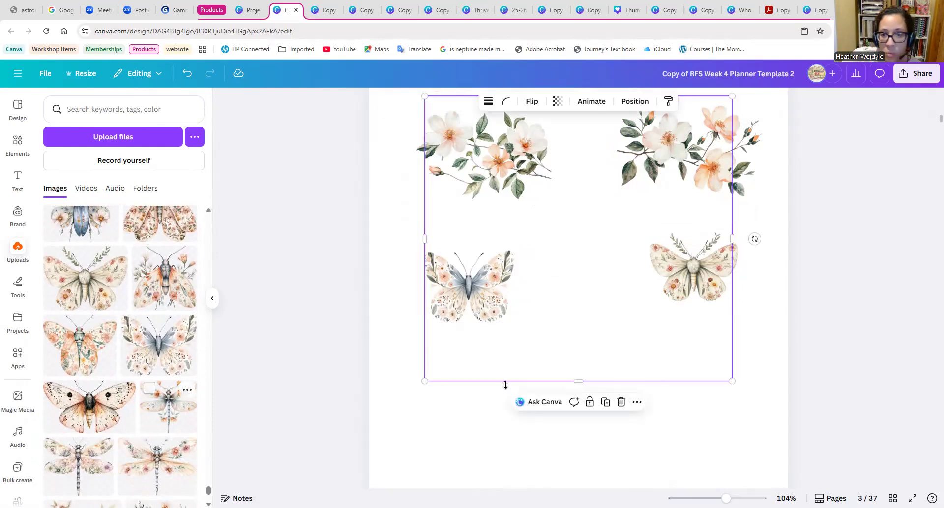
drag(420, 383, 535, 249)
click(530, 359)
drag(426, 382, 626, 206)
drag(698, 182, 673, 415)
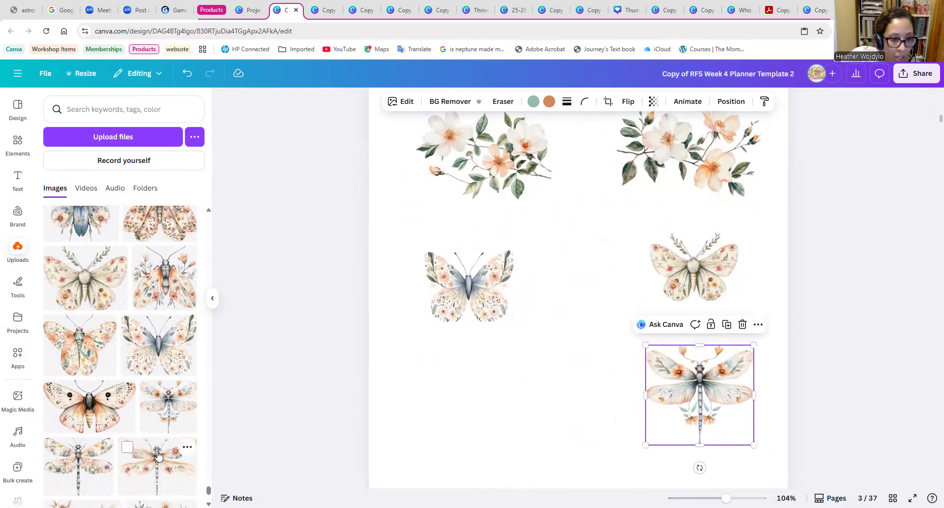
Browse the uploads past the dragonflies, patterns and bookmark sets to the lifestyle and desk photos.
scroll(157, 455, down, 2)
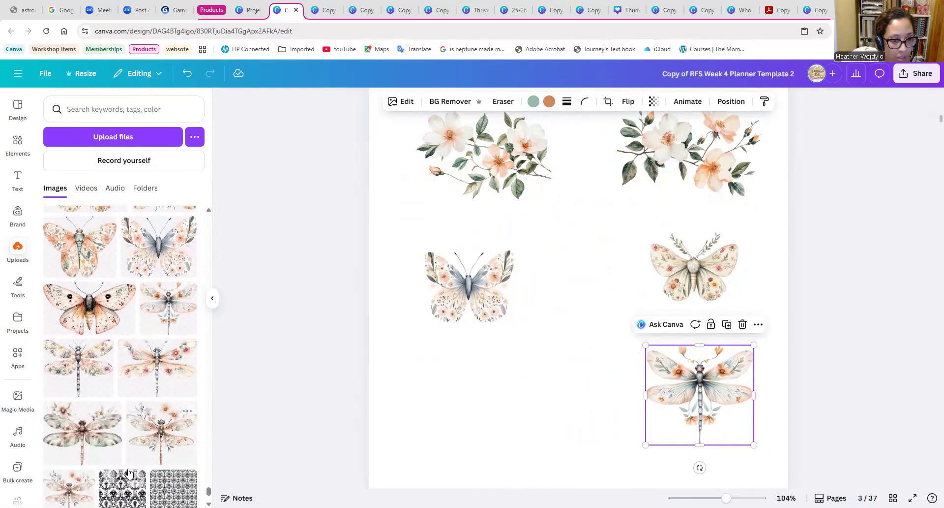
scroll(128, 473, down, 6)
scroll(129, 451, down, 5)
scroll(150, 477, down, 1)
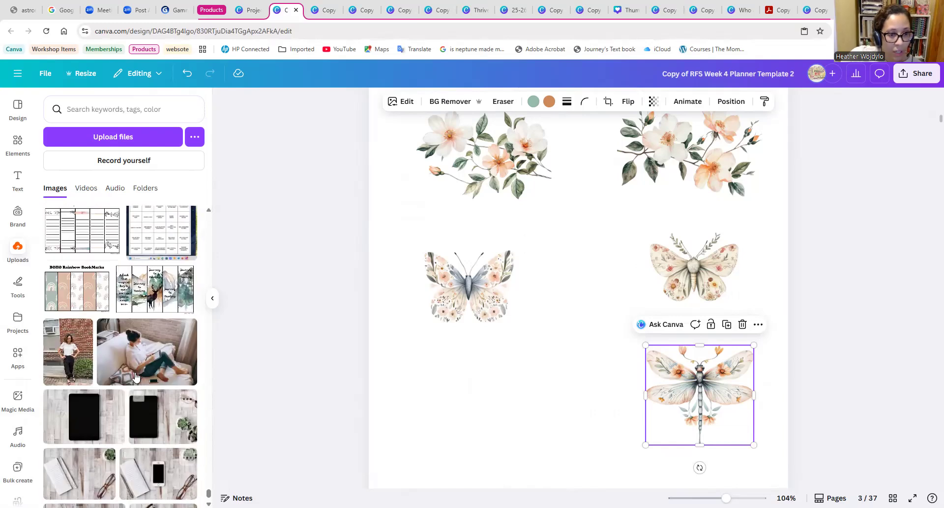
scroll(770, 201, up, 3)
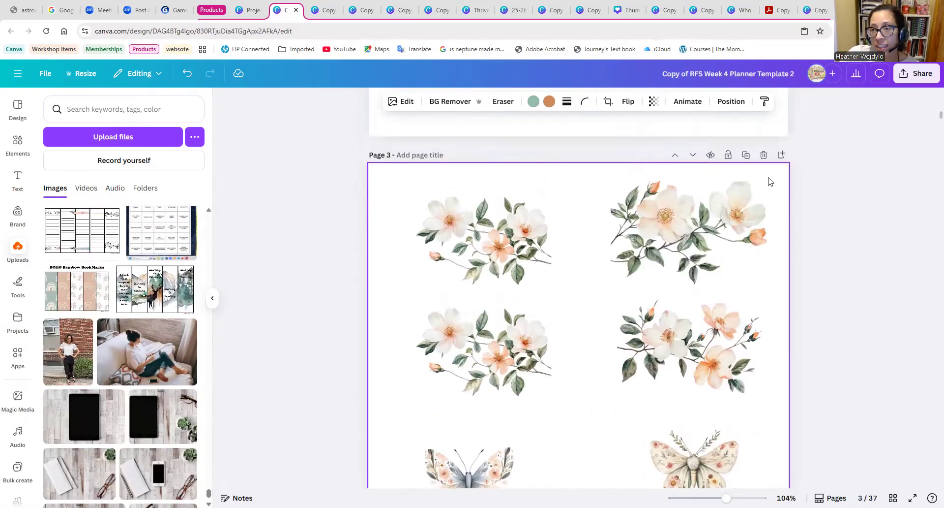
click(764, 153)
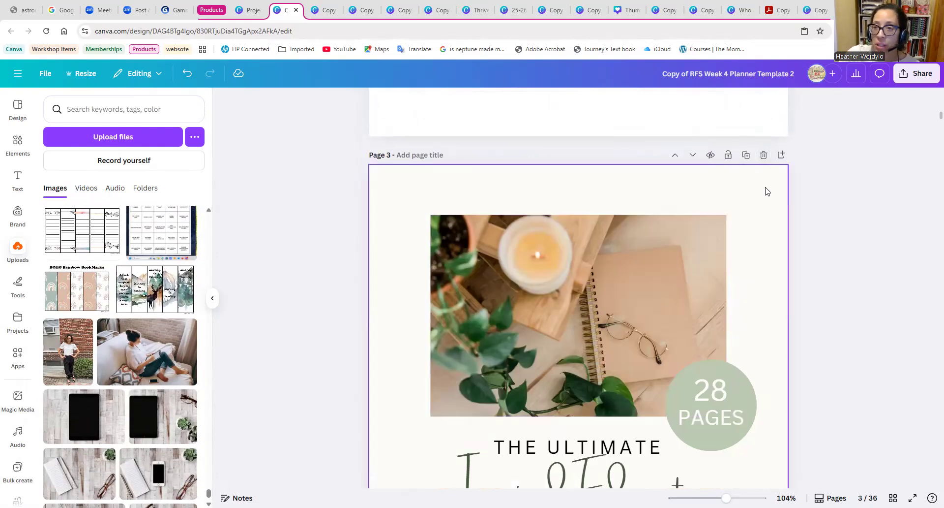
scroll(736, 354, up, 7)
click(186, 74)
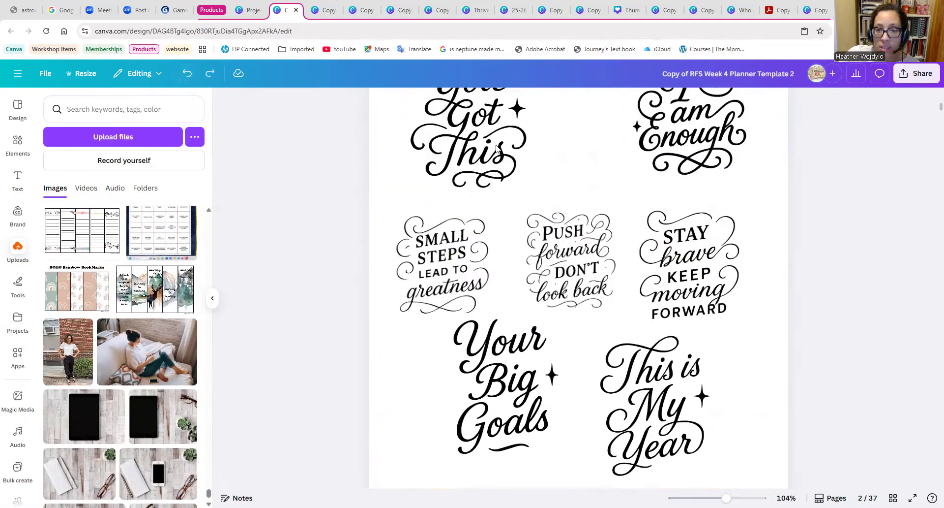
Add a blank page directly after the flower and butterfly page.
scroll(585, 259, down, 8)
scroll(730, 256, down, 3)
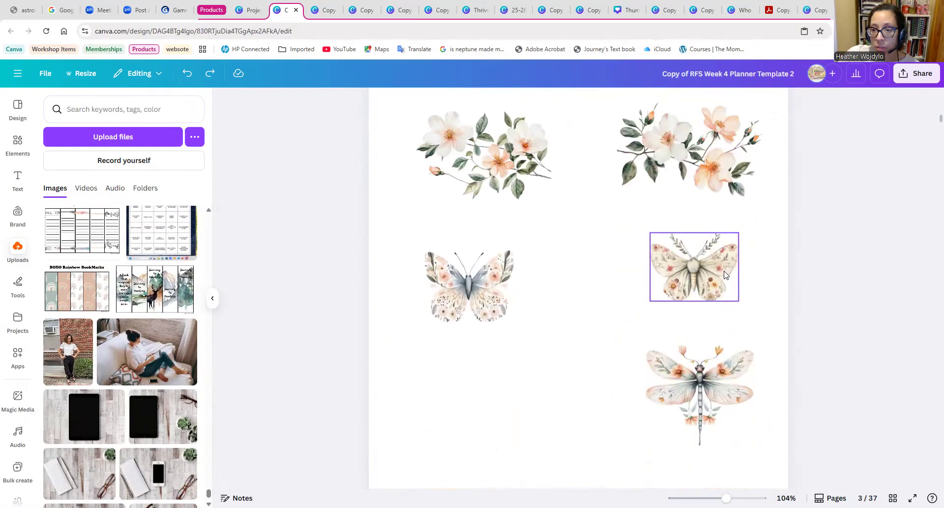
scroll(726, 278, up, 3)
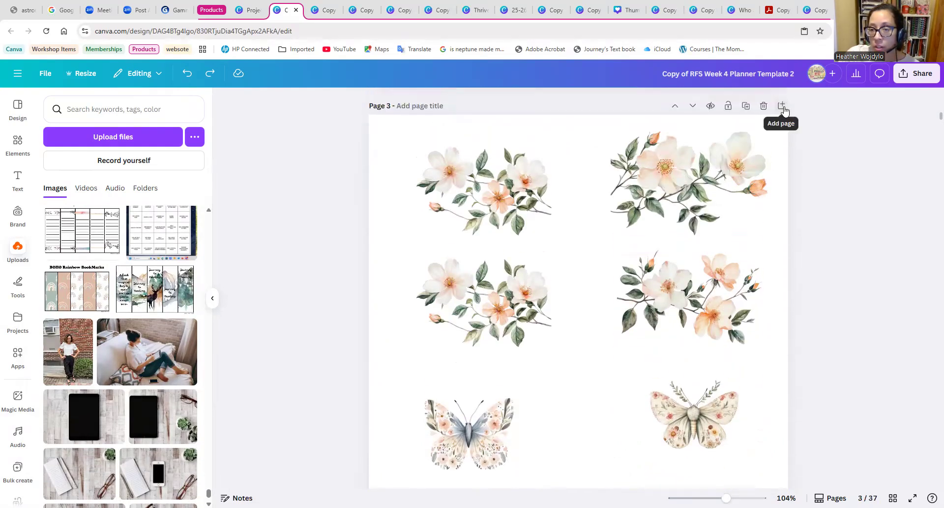
click(781, 105)
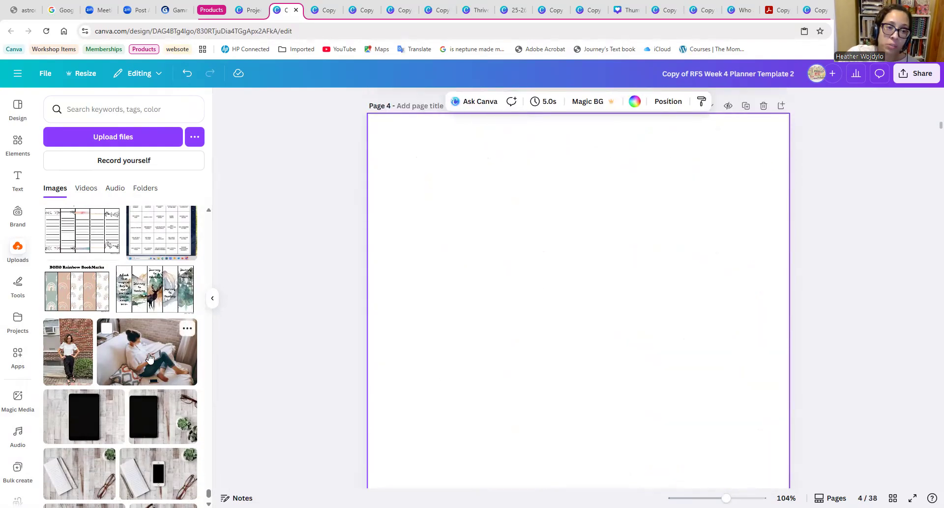
drag(465, 221, 516, 305)
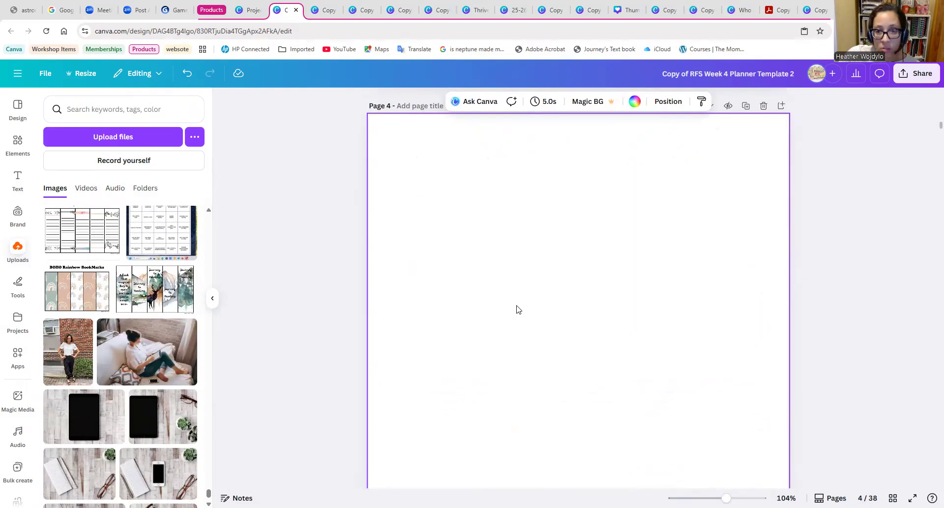
Add the photo of the woman reading on the couch to page 4, shrunk and placed in the page's upper right corner.
click(148, 358)
drag(490, 343, 708, 178)
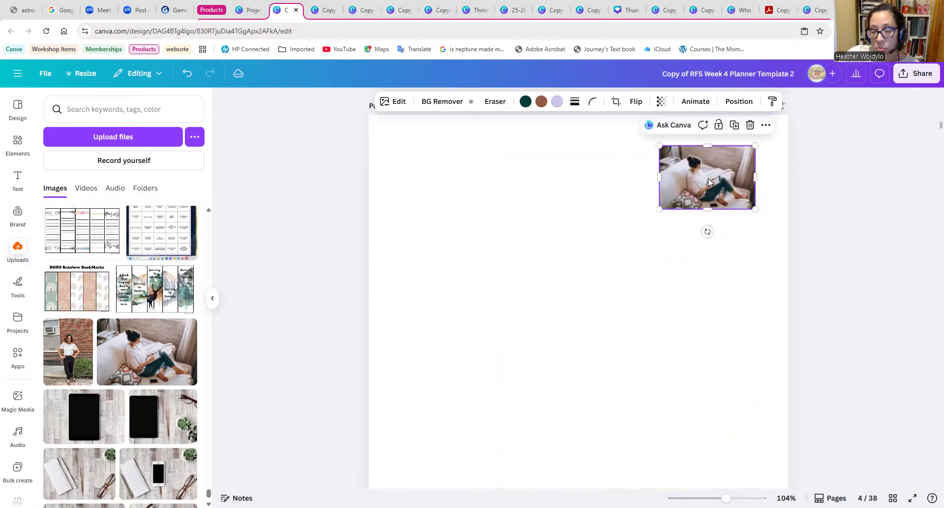
click(664, 238)
Browse the uploads through the tablet, notebook and phone desk photos for more brand photos.
scroll(129, 419, down, 2)
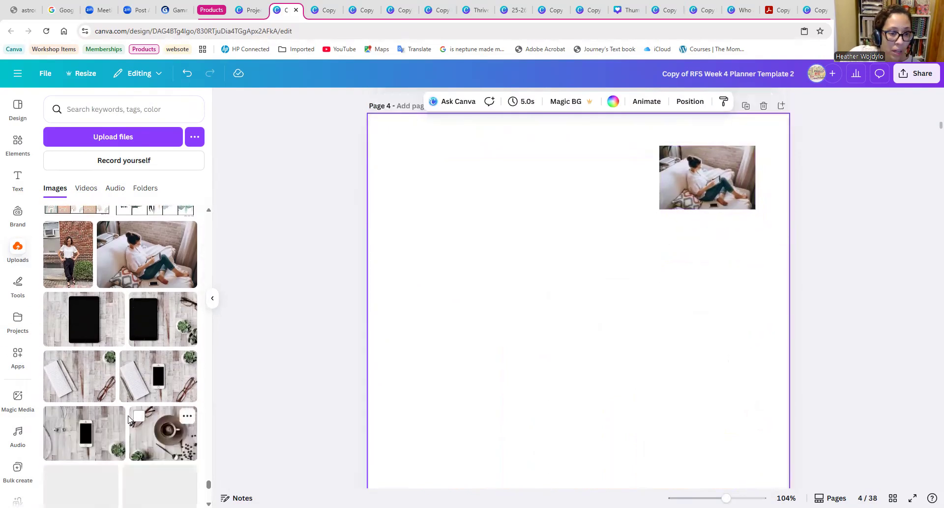
scroll(129, 418, down, 10)
scroll(115, 311, down, 8)
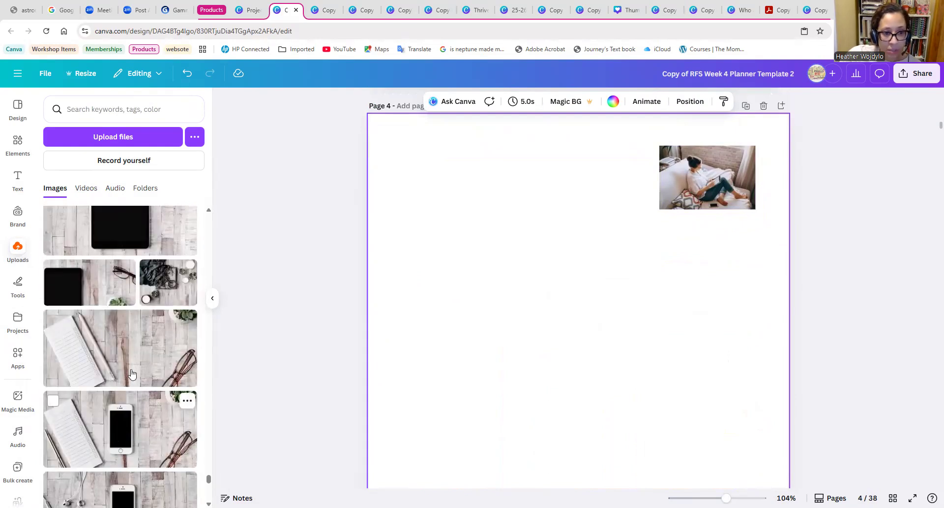
scroll(148, 379, down, 8)
scroll(152, 377, down, 10)
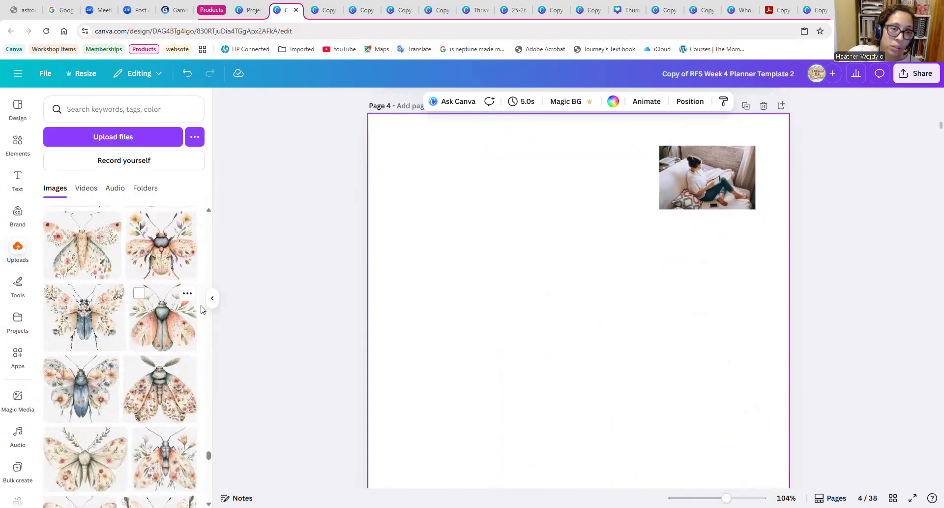
click(196, 139)
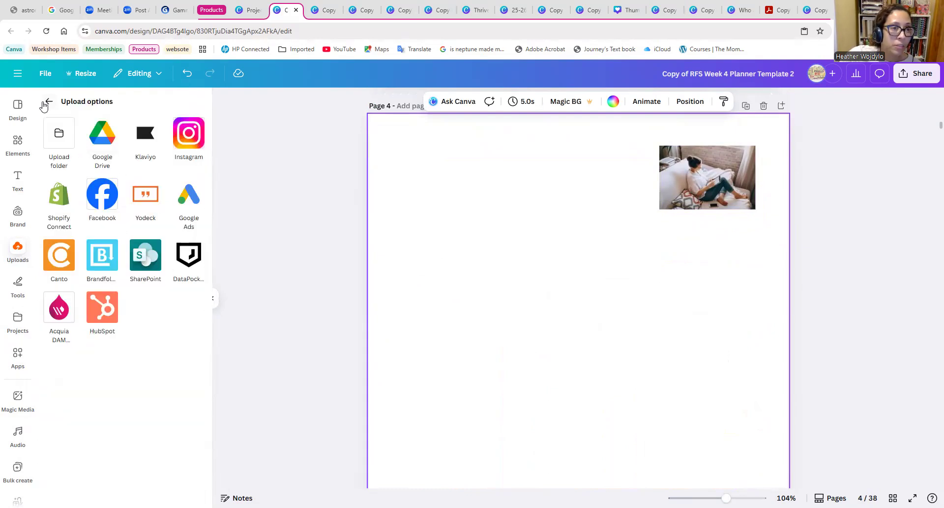
click(46, 103)
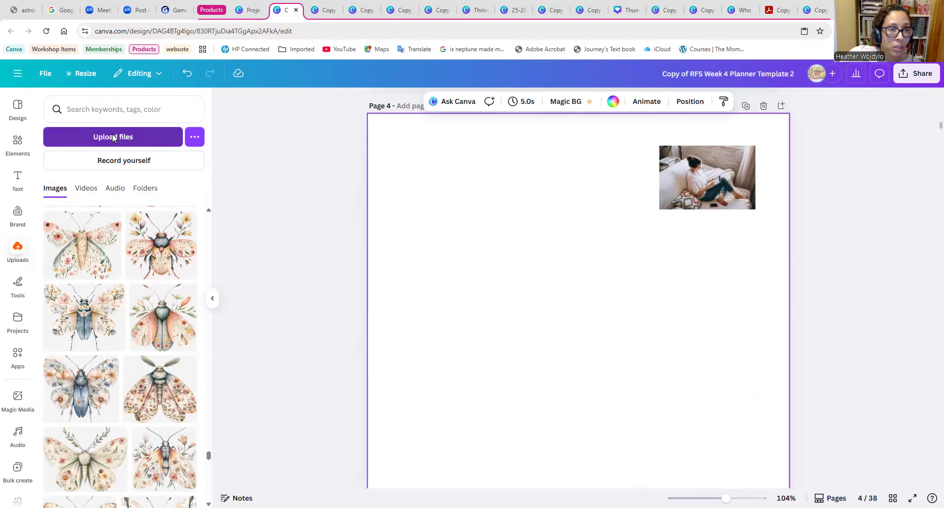
click(112, 137)
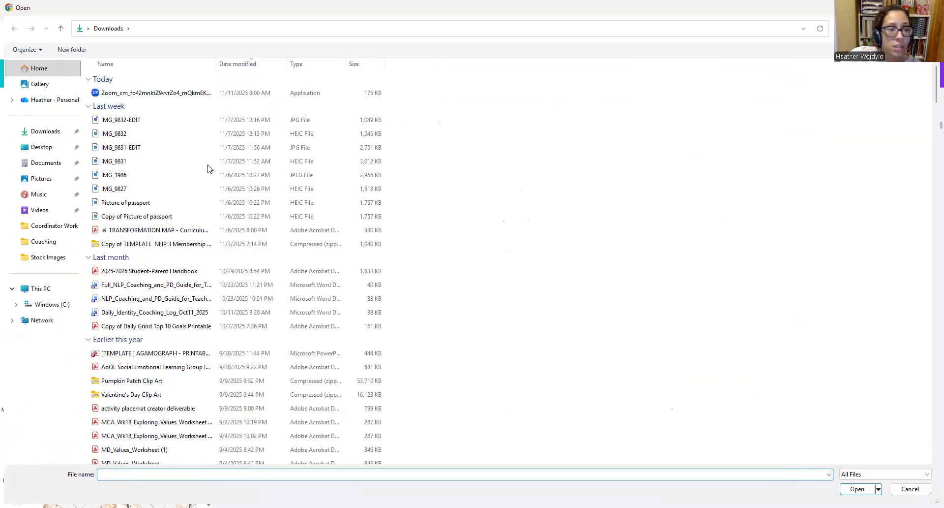
key(Escape)
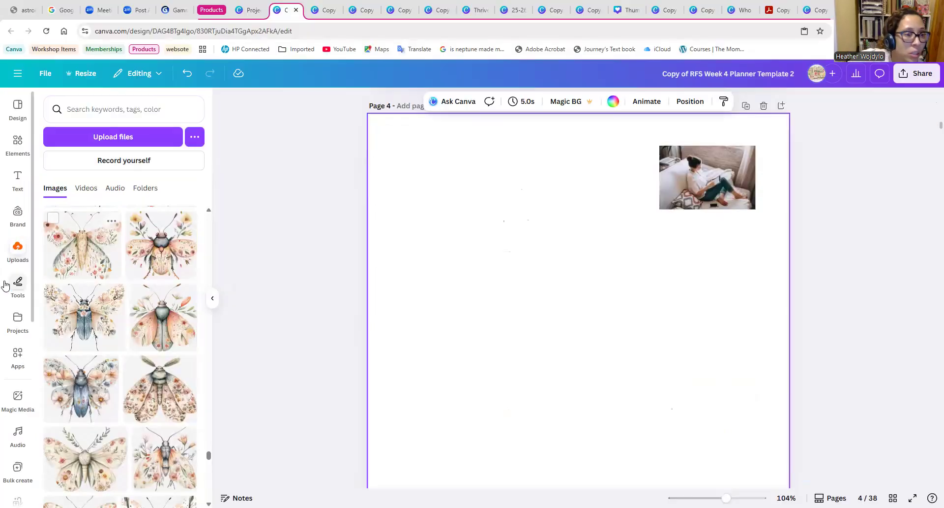
Find the Dropbox folder "Home office florals filler photos" and display all of its files.
click(17, 365)
click(57, 144)
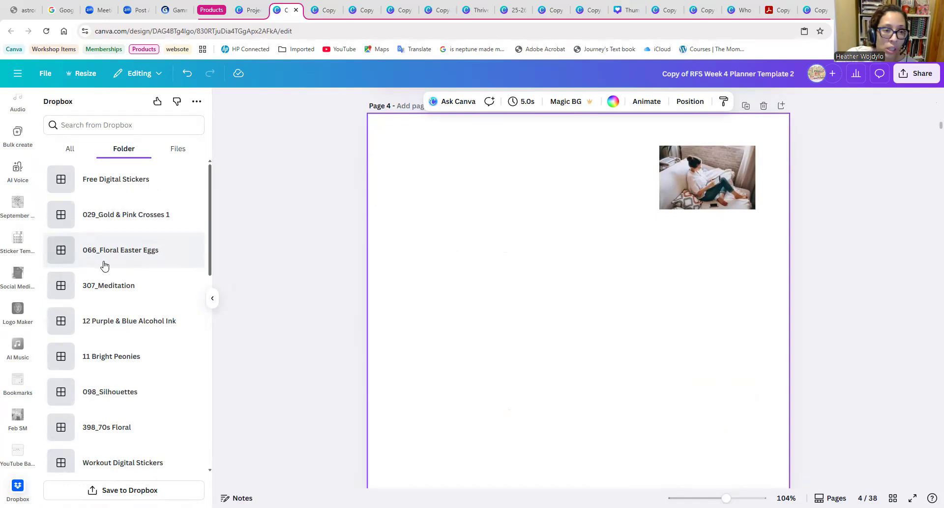
scroll(112, 287, down, 8)
scroll(129, 389, down, 10)
scroll(127, 389, down, 3)
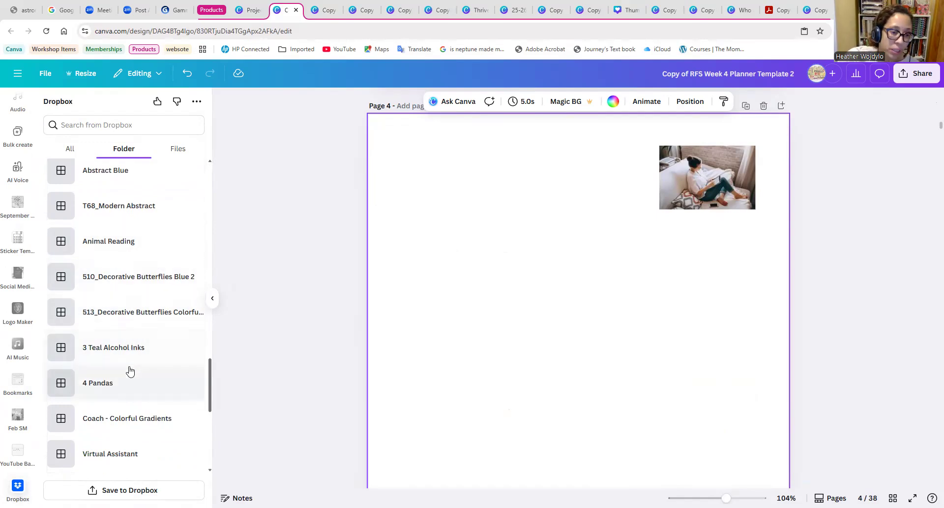
scroll(129, 369, down, 4)
scroll(128, 342, down, 5)
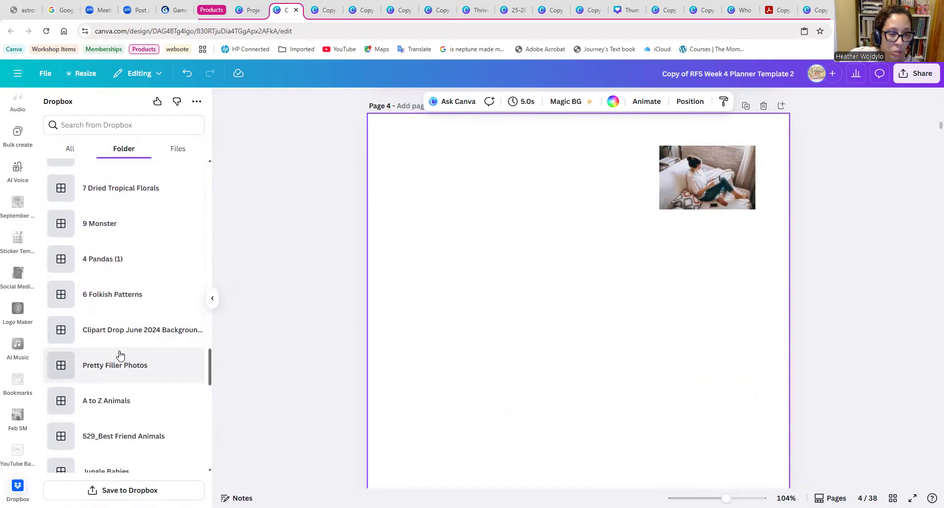
scroll(121, 354, down, 5)
scroll(123, 367, down, 3)
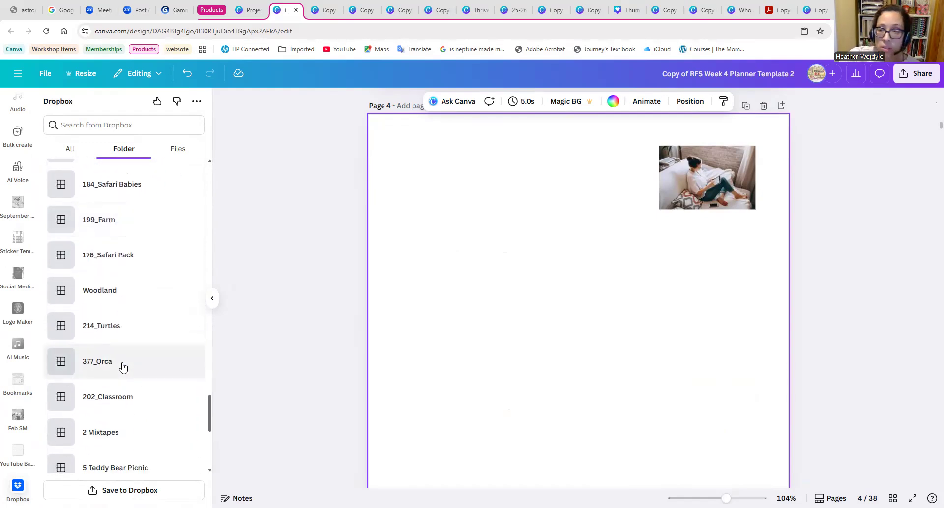
scroll(124, 364, down, 3)
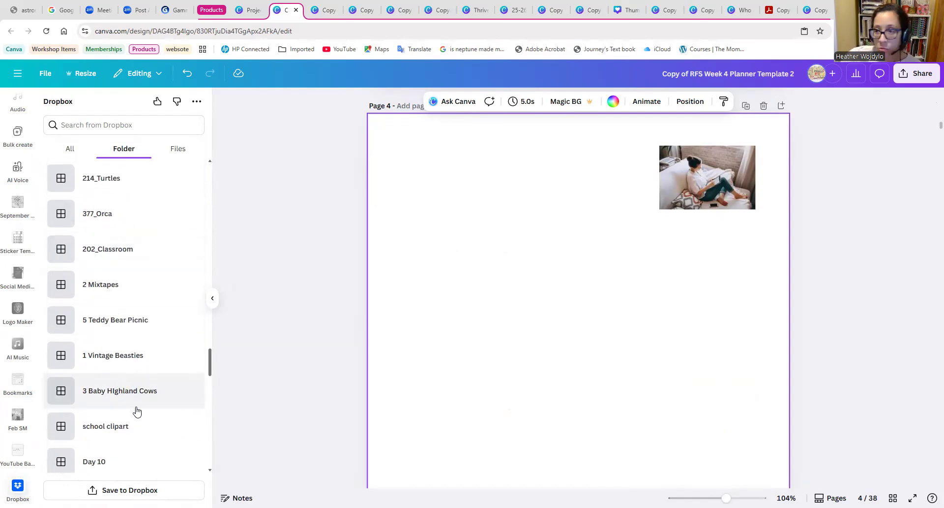
scroll(106, 415, down, 3)
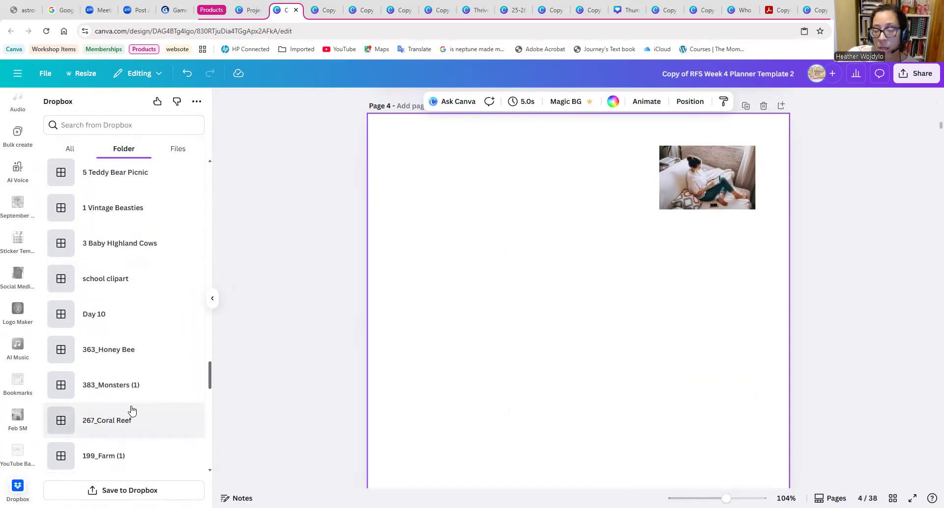
scroll(119, 426, down, 4)
scroll(120, 427, down, 9)
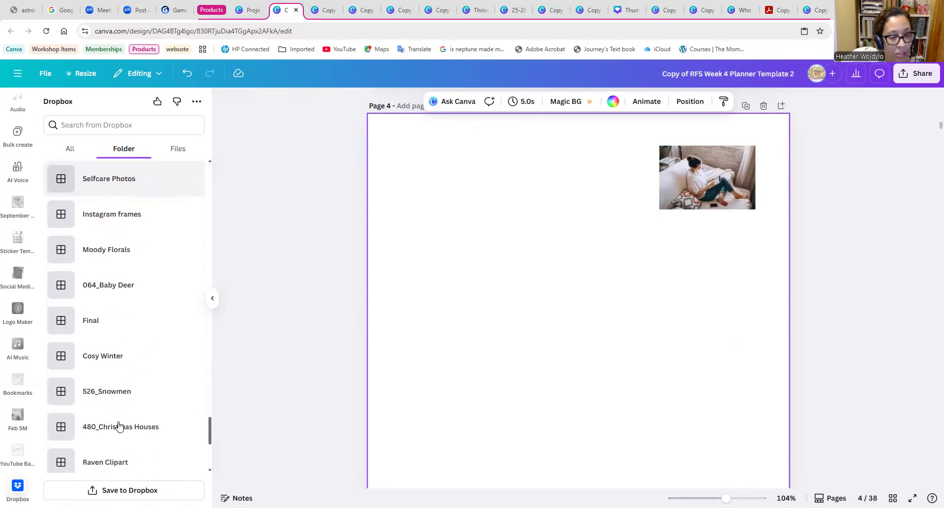
scroll(132, 431, down, 2)
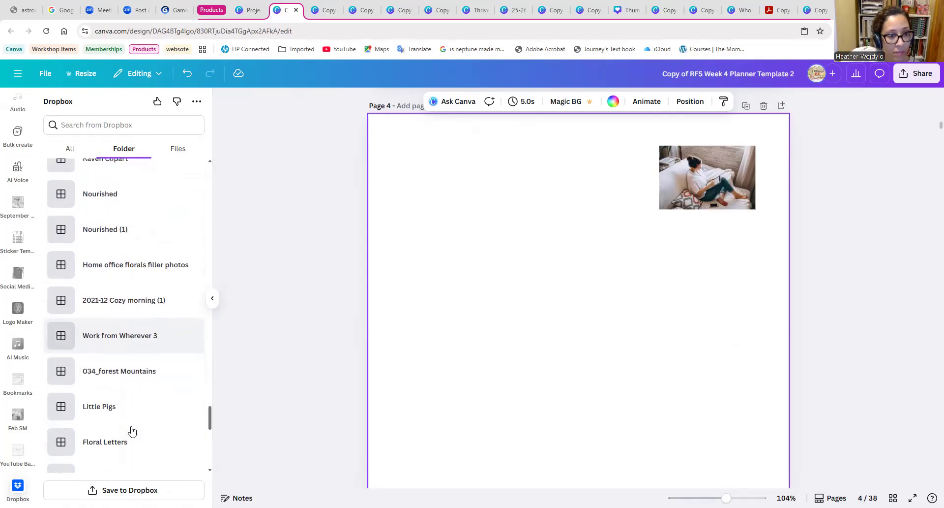
scroll(131, 429, down, 3)
scroll(131, 423, up, 2)
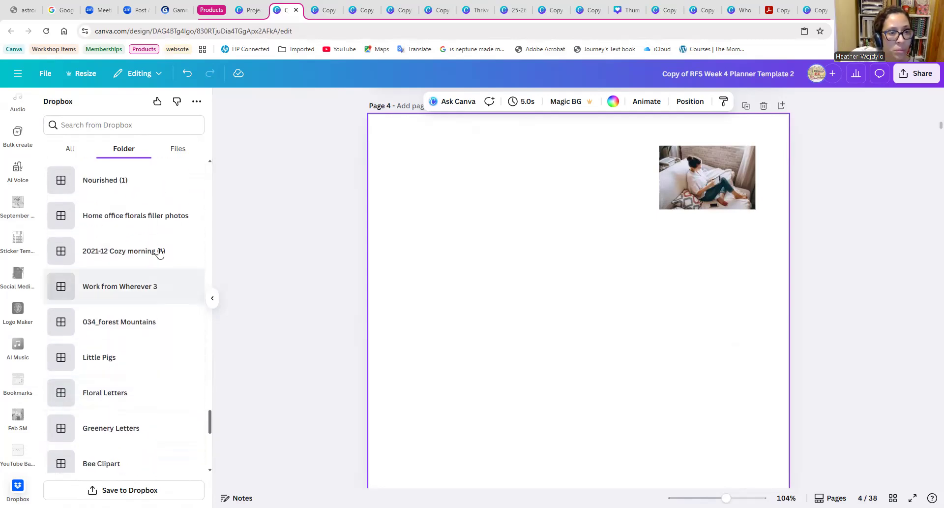
click(124, 223)
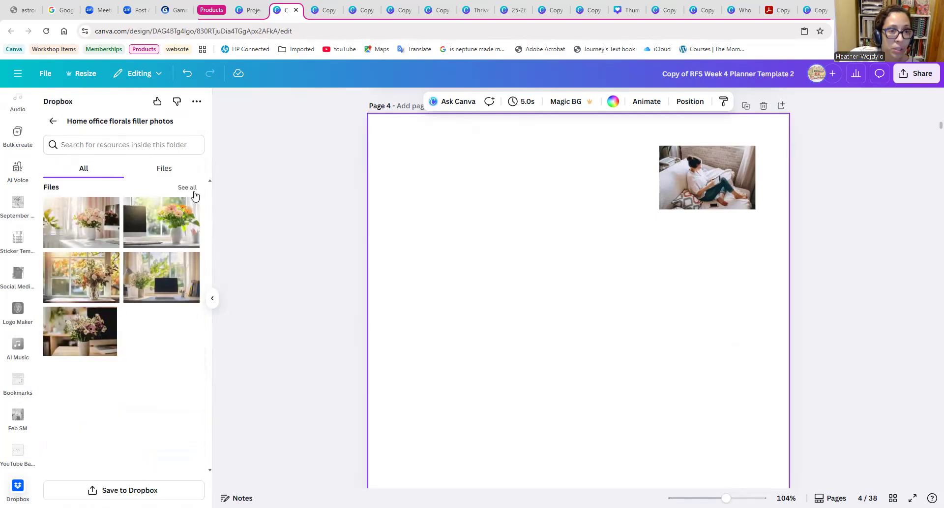
click(193, 190)
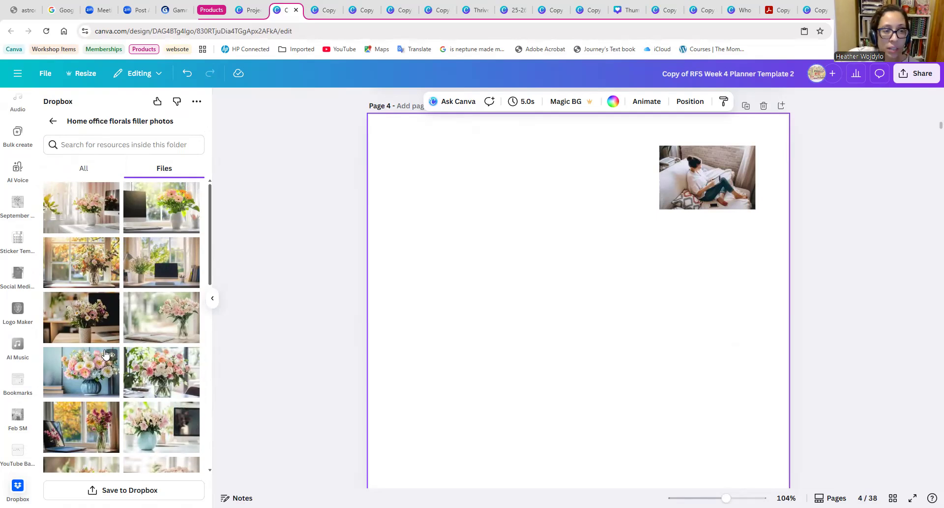
Add the photo of pink flowers in a white vase beside a monitor to page 4, shrunk and placed in the page's upper left.
drag(93, 222, 437, 354)
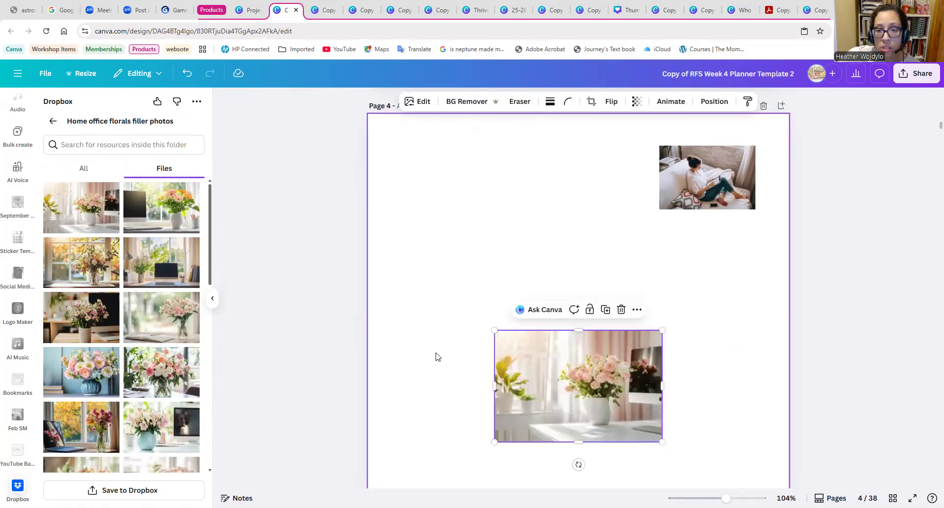
drag(515, 434, 484, 214)
drag(404, 245, 436, 224)
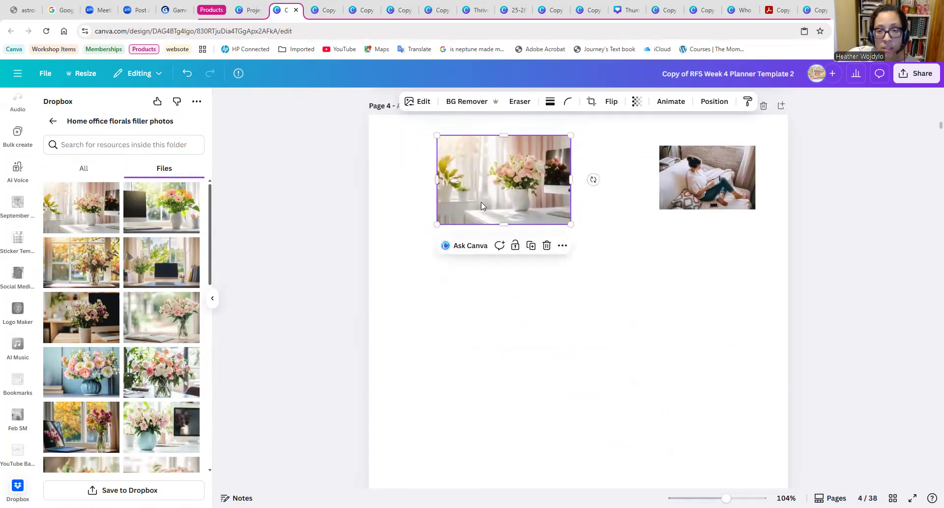
drag(481, 201, 481, 209)
Add the photo of pink lilies in a glass vase beside an open book, shrunk and placed below the couch photo.
click(153, 334)
drag(494, 441, 544, 407)
drag(582, 371, 668, 274)
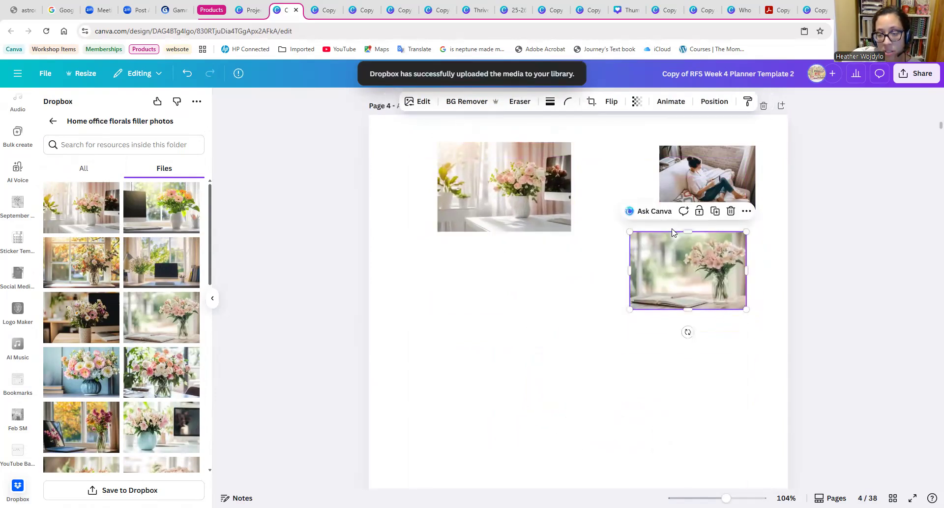
Enlarge the couch photo to the width of the lily photo below, and shrink the white vase photo to match, aligning their top edges.
click(686, 177)
mouse_move(660, 210)
mouse_down()
mouse_move(640, 223)
mouse_move(650, 210)
mouse_up()
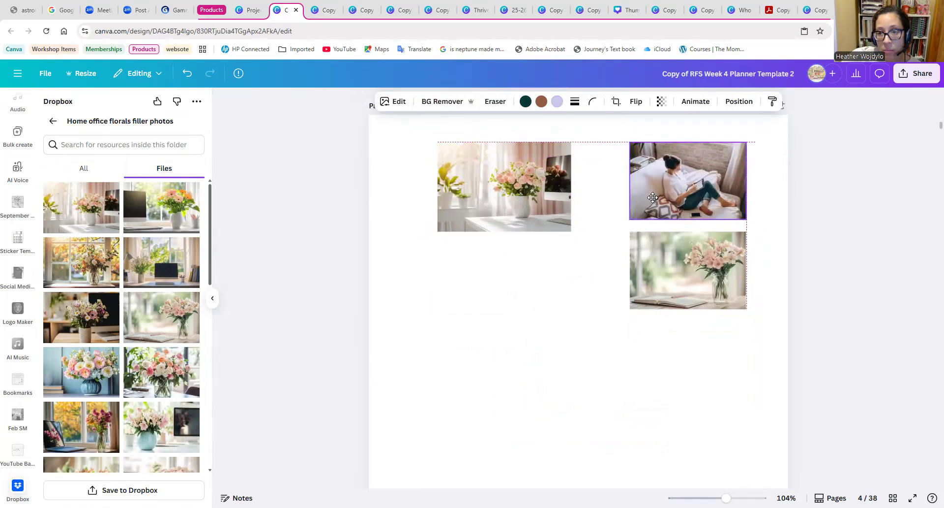
click(554, 323)
drag(503, 204, 487, 204)
drag(554, 229, 538, 219)
click(542, 287)
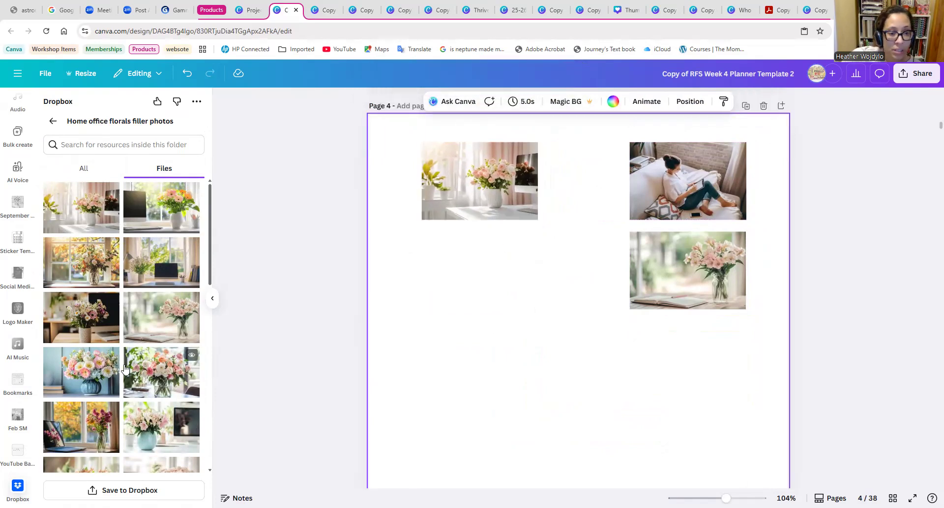
Add the mixed bouquet photo to page 4's left column and the turquoise vase photo to its right column, both shrunk.
click(164, 367)
drag(541, 411, 454, 317)
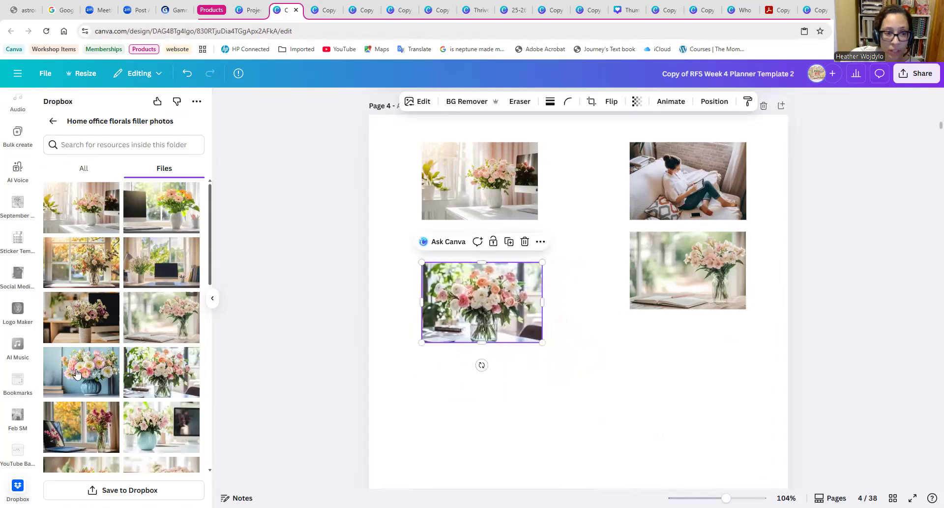
scroll(77, 373, down, 2)
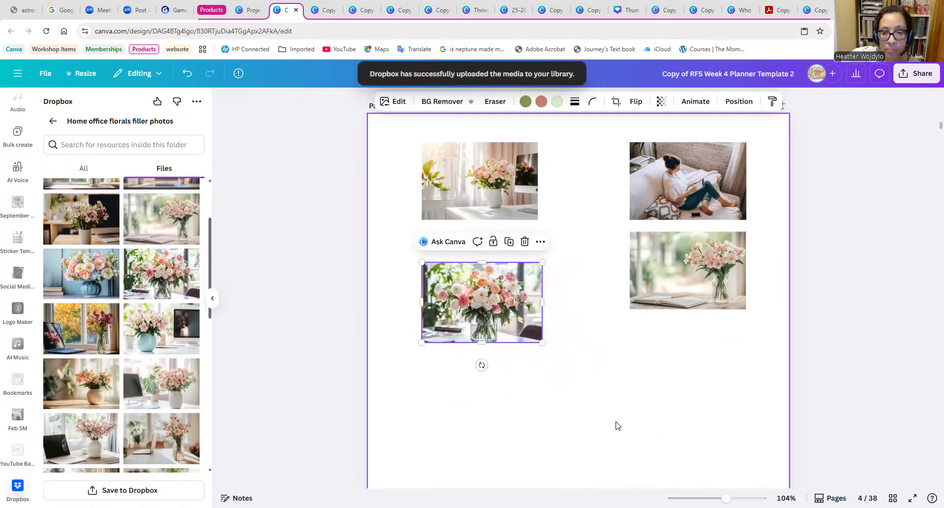
click(178, 339)
drag(497, 439, 546, 405)
drag(597, 370, 683, 374)
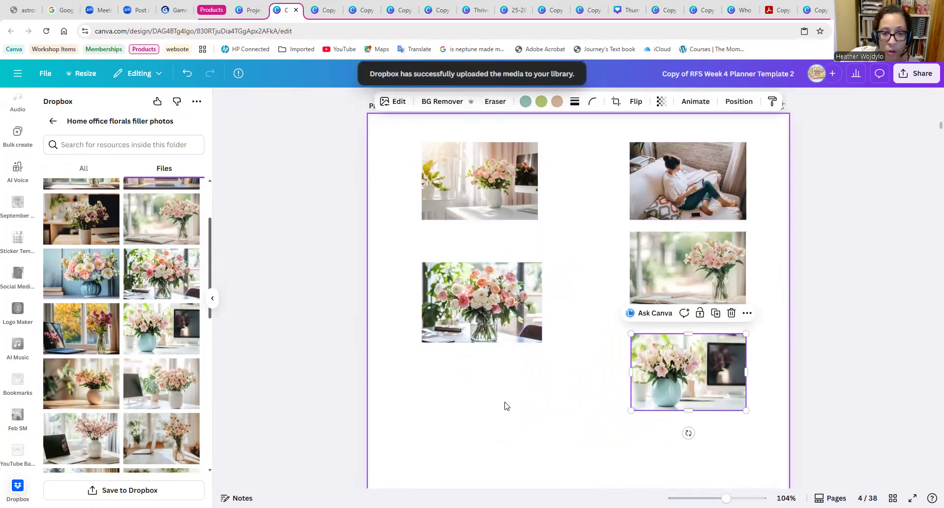
Review the brand photos, patterns and quotes on the earlier reference pages against the photos gathered on page 4.
scroll(524, 396, up, 10)
scroll(521, 362, up, 10)
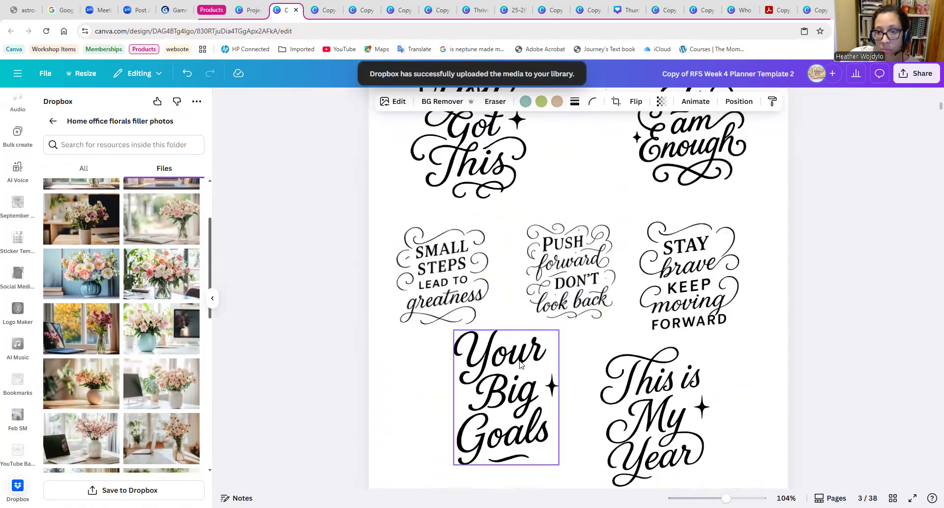
scroll(524, 360, up, 5)
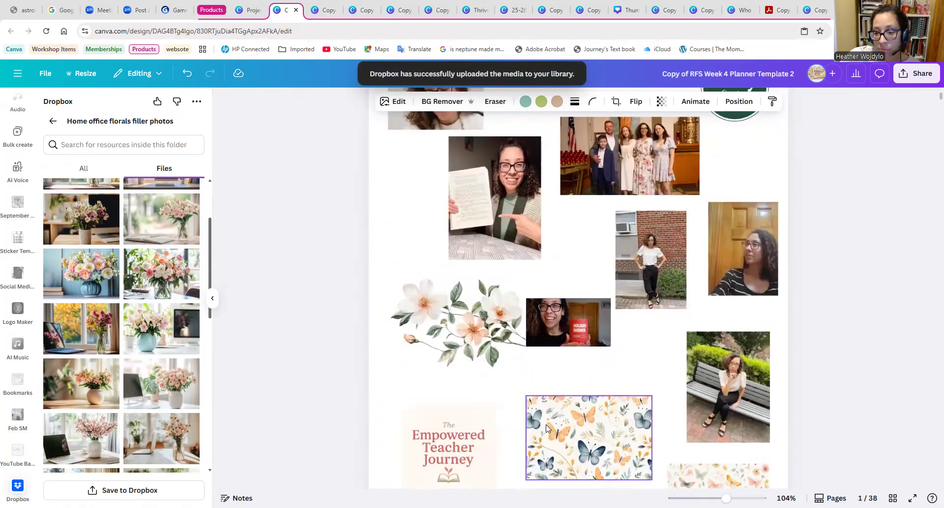
scroll(564, 393, down, 3)
scroll(565, 378, up, 5)
scroll(556, 403, down, 6)
scroll(569, 384, up, 2)
scroll(570, 383, up, 3)
scroll(489, 381, down, 10)
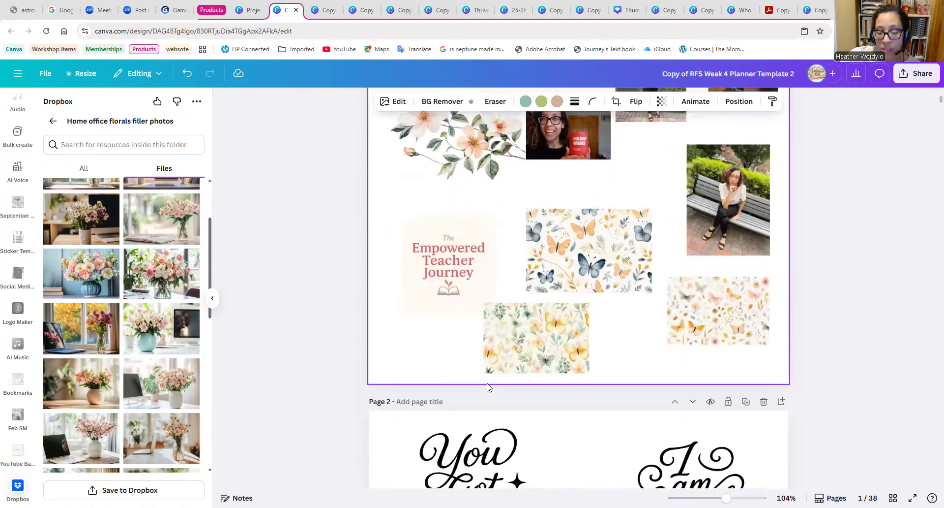
scroll(486, 389, down, 10)
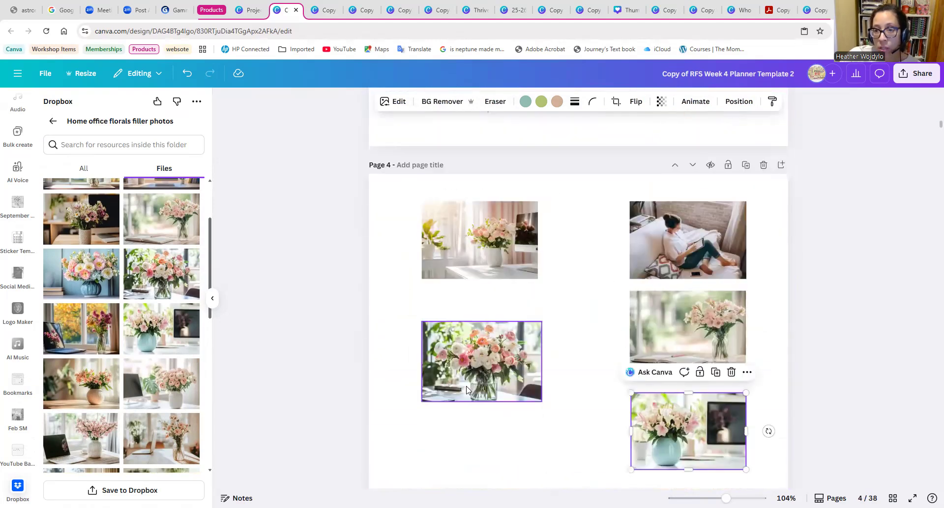
scroll(472, 384, down, 3)
Add the photo of pink flowers in a blue vase beside a laptop, shrunk and placed below the mixed bouquet photo.
click(471, 373)
scroll(163, 412, down, 1)
scroll(162, 411, down, 3)
scroll(150, 391, up, 1)
click(156, 397)
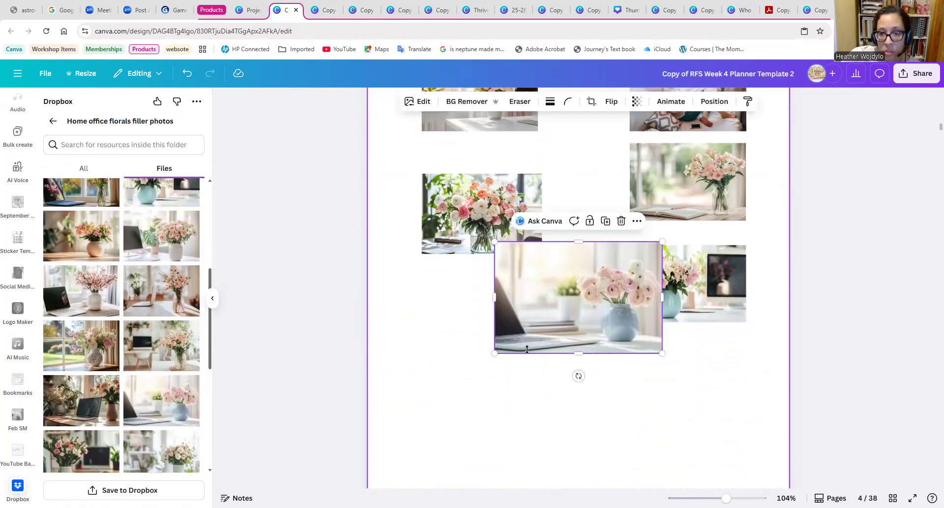
drag(493, 354, 543, 319)
drag(585, 288, 467, 322)
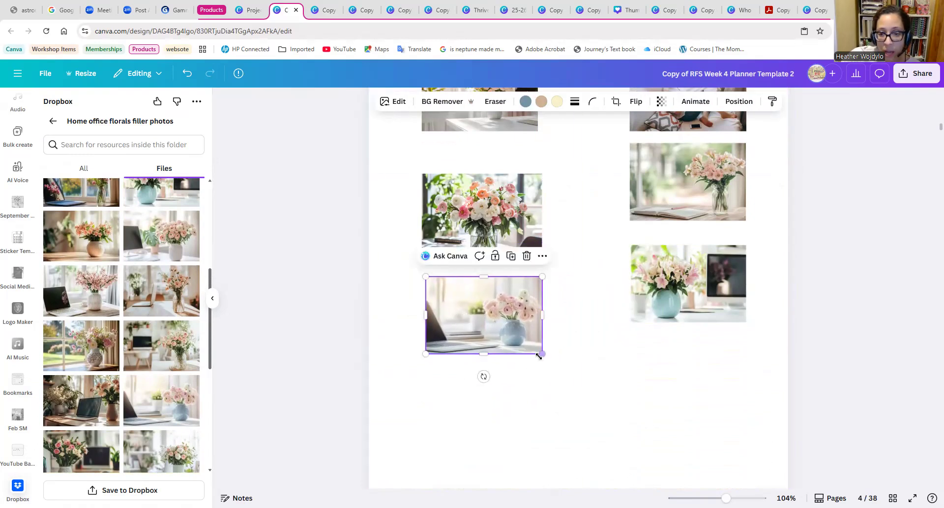
drag(540, 354, 551, 359)
Add the photo of a laptop and pink blossoms in a white vase, shrunk and placed below the turquoise vase photo.
scroll(123, 401, down, 3)
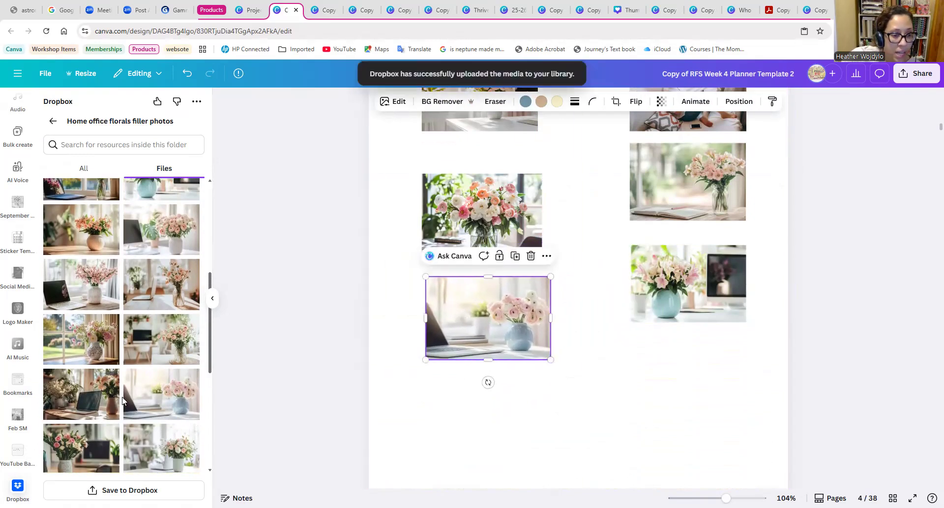
scroll(128, 405, down, 3)
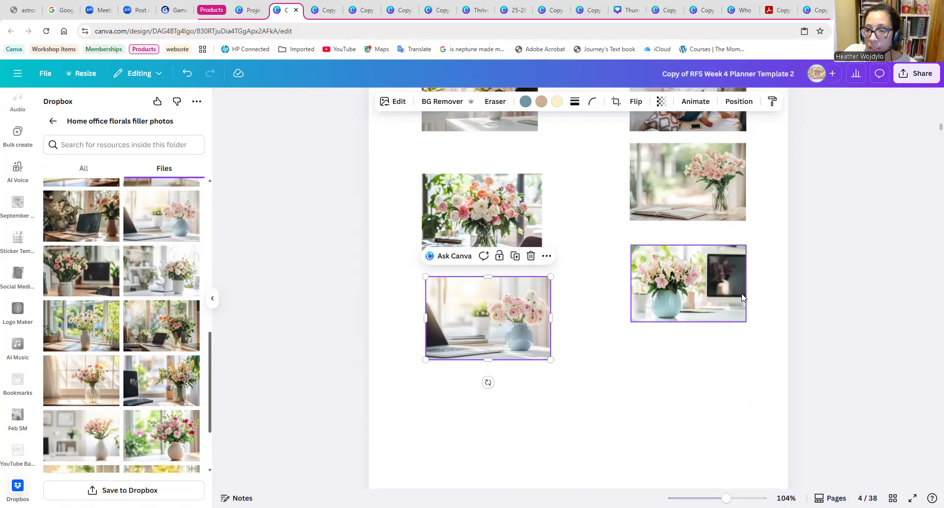
scroll(550, 431, up, 2)
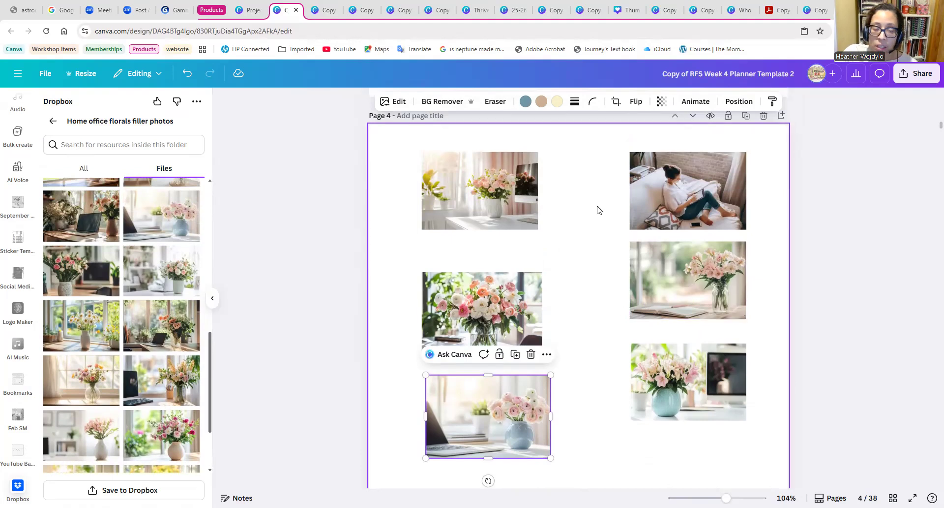
scroll(152, 388, up, 4)
scroll(147, 403, up, 1)
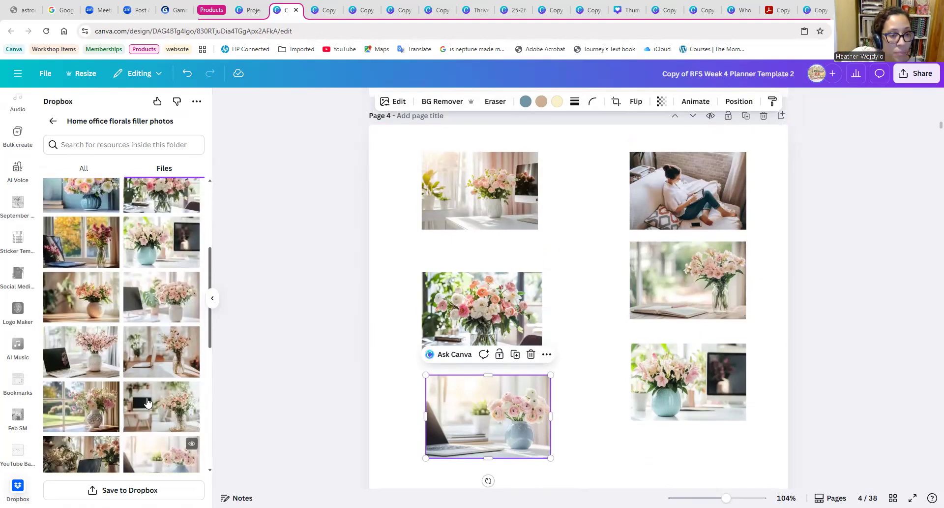
scroll(596, 376, down, 1)
scroll(596, 376, down, 2)
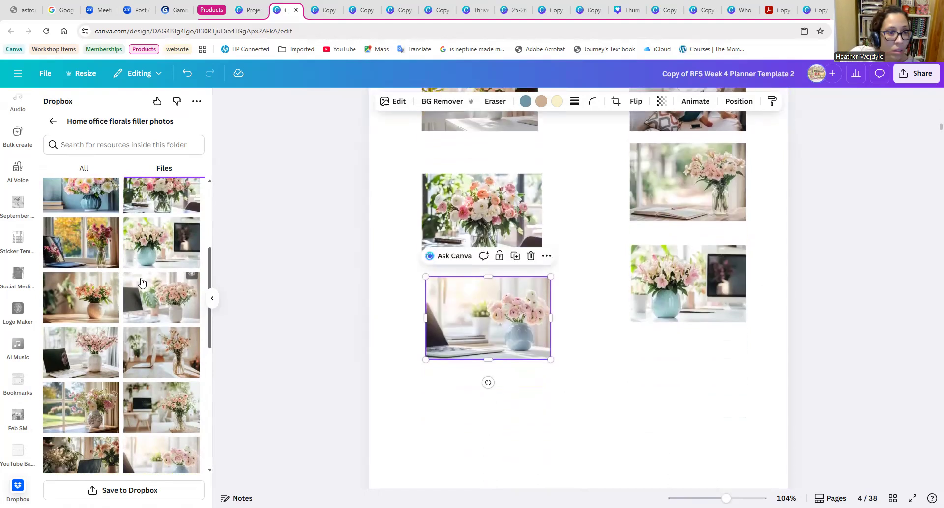
scroll(139, 431, up, 2)
drag(84, 408, 658, 428)
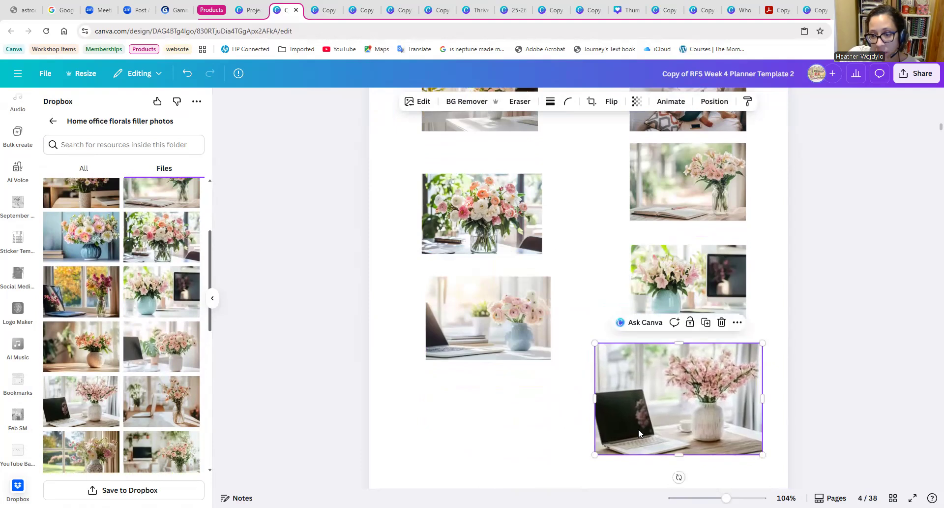
drag(598, 452, 635, 427)
click(569, 369)
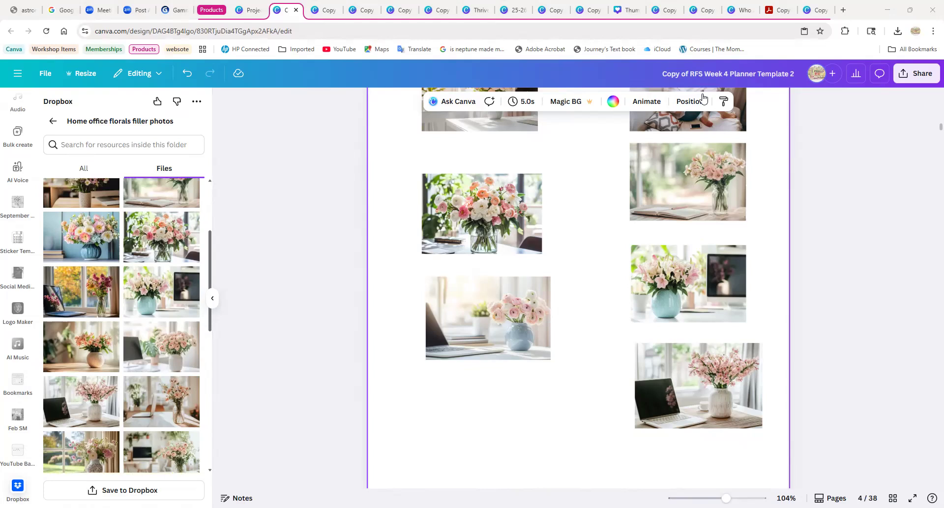
Go to the planner's cover on page 5.
click(558, 437)
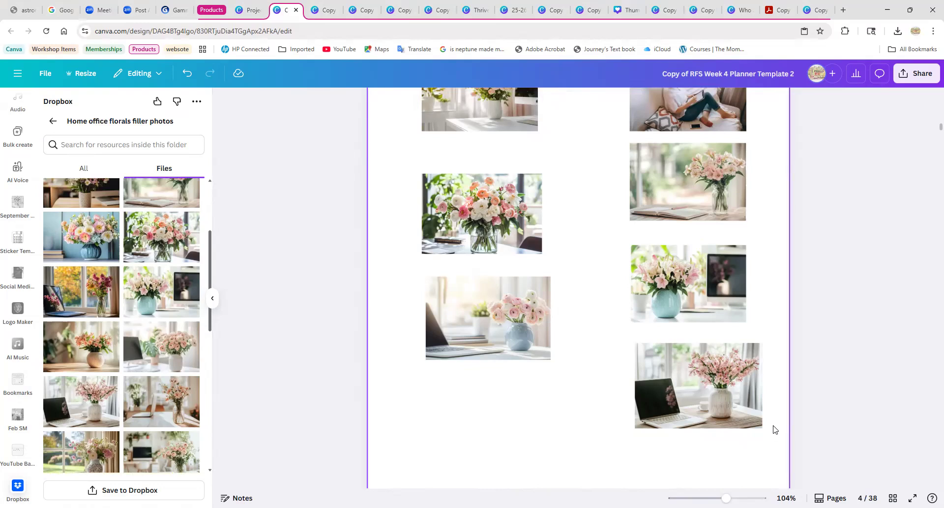
scroll(770, 425, down, 8)
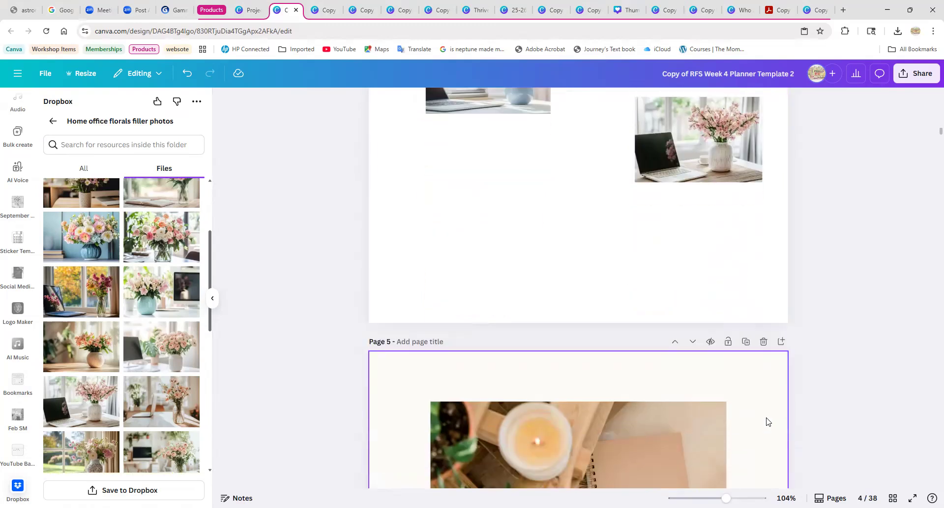
scroll(760, 419, down, 2)
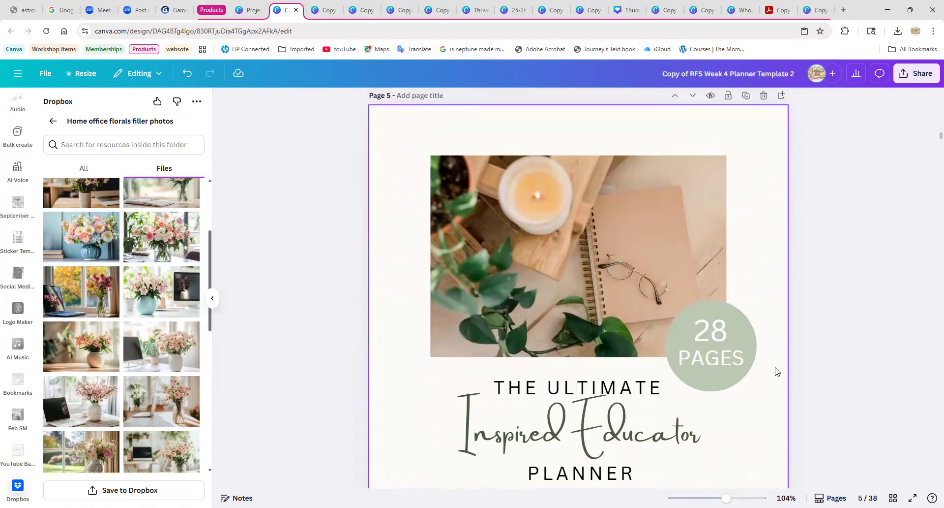
Review the brand photos, logo, patterns, floral artwork and desk photos on reference pages 1 to 4.
click(780, 371)
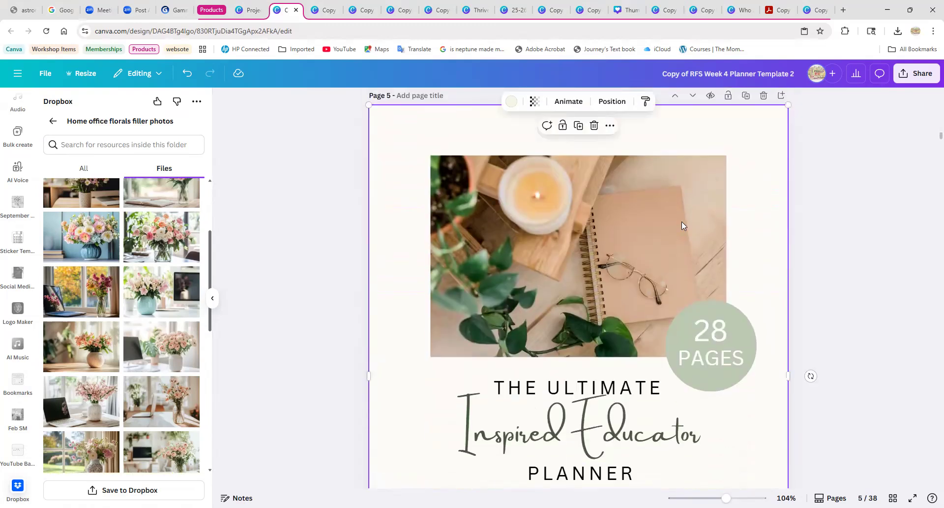
click(212, 301)
scroll(329, 278, up, 10)
scroll(303, 268, up, 20)
scroll(315, 266, up, 10)
scroll(378, 190, up, 1)
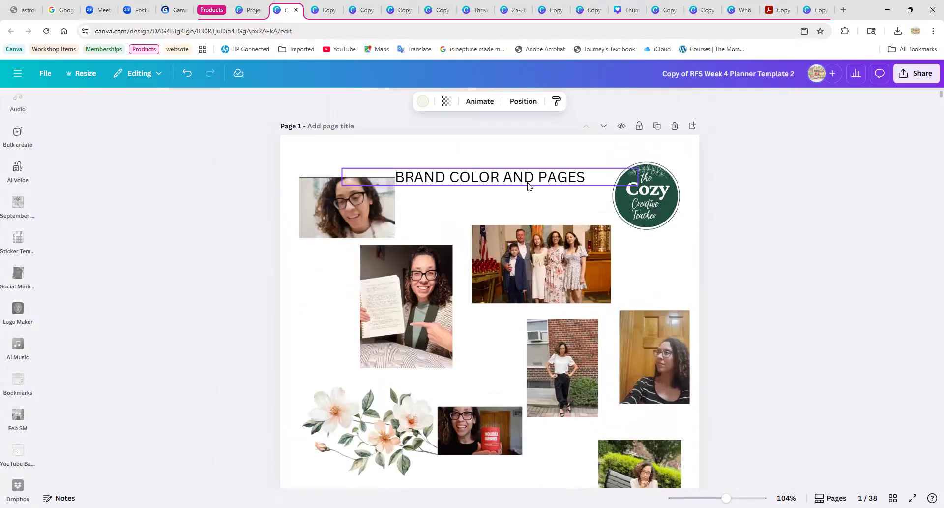
scroll(306, 272, down, 12)
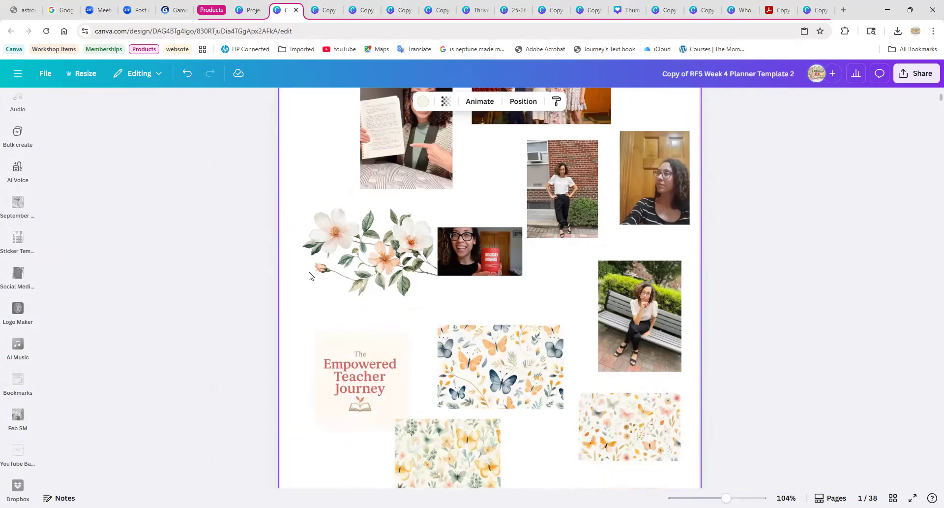
scroll(296, 272, down, 10)
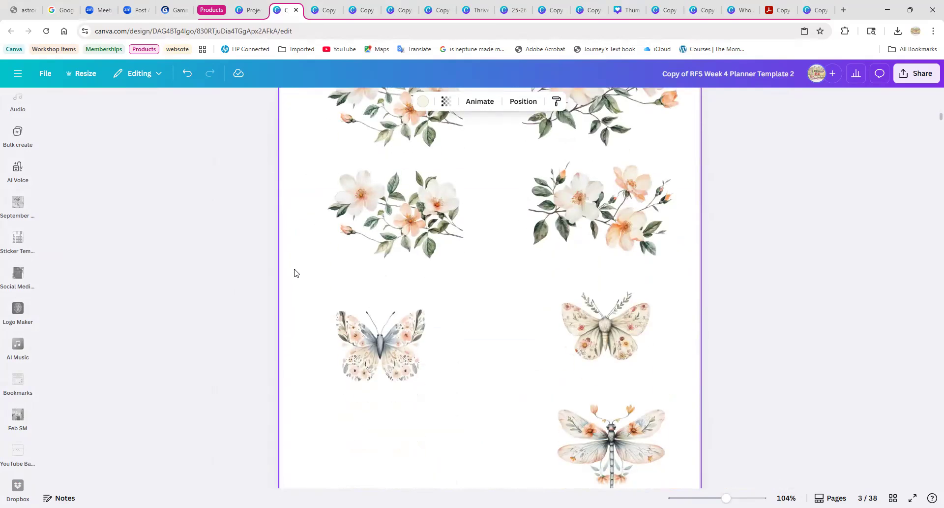
scroll(287, 292, down, 8)
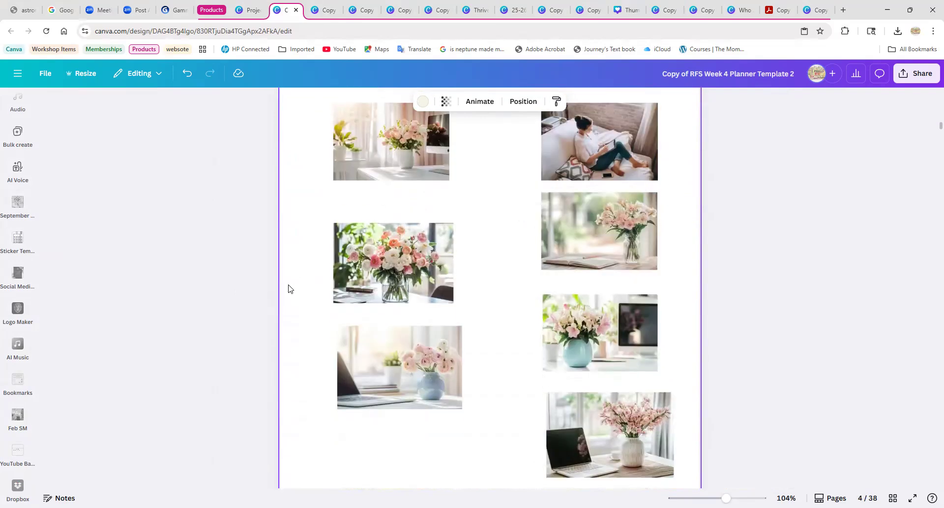
scroll(20, 272, up, 7)
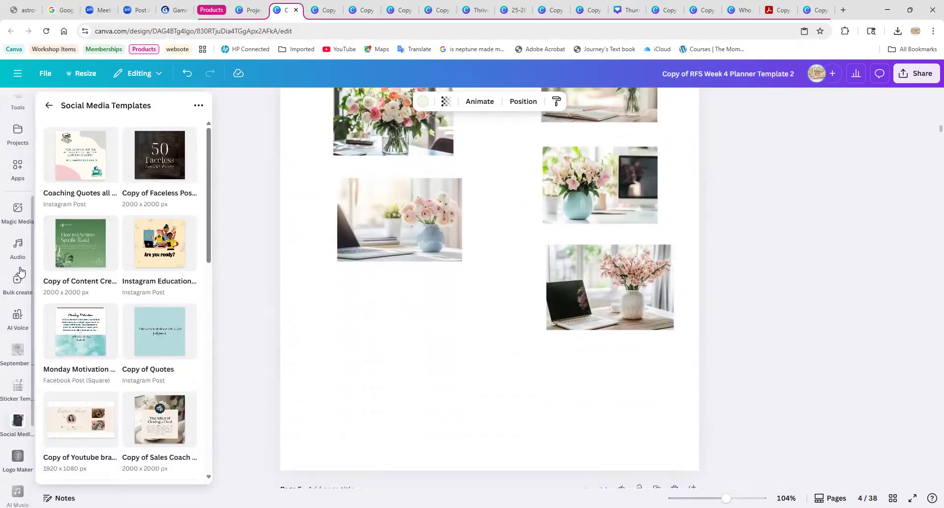
Return to the planner's cover on page 5 and examine its photo, page-count circle, title, tagline band and website line.
click(15, 244)
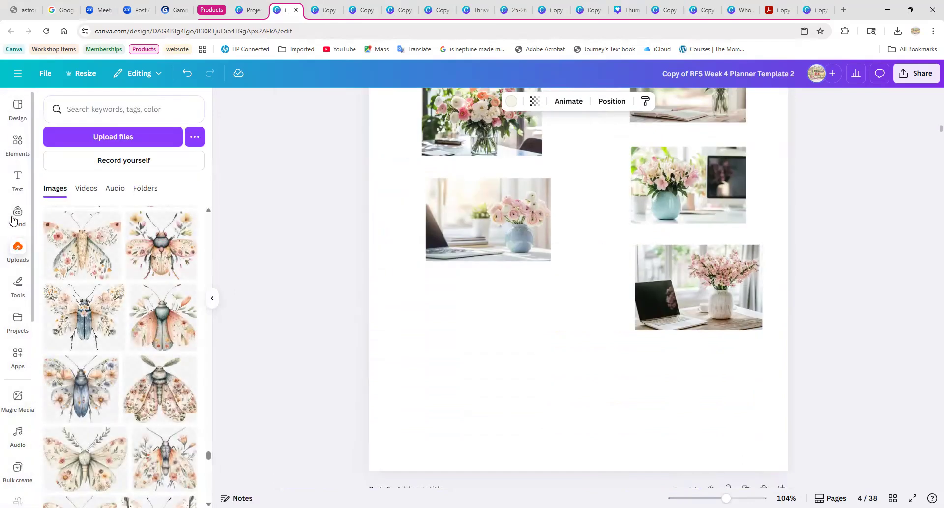
scroll(390, 345, down, 5)
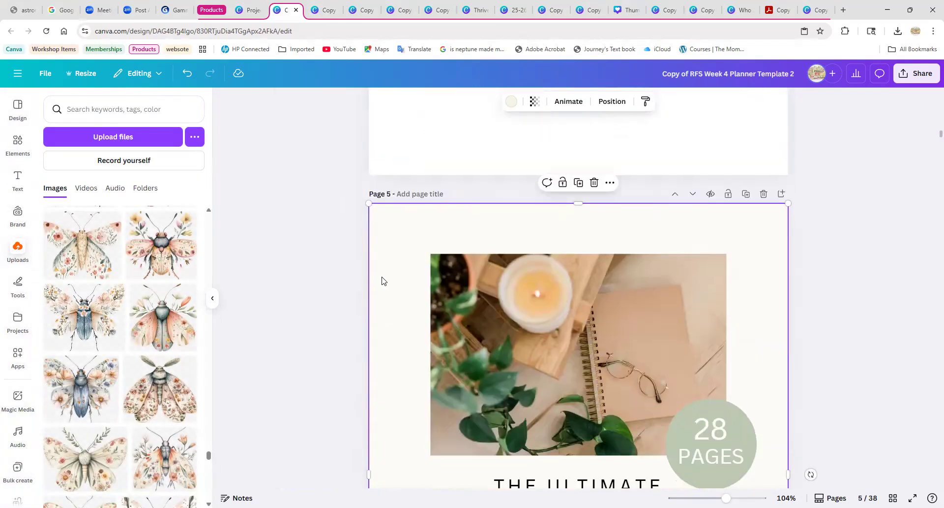
click(212, 298)
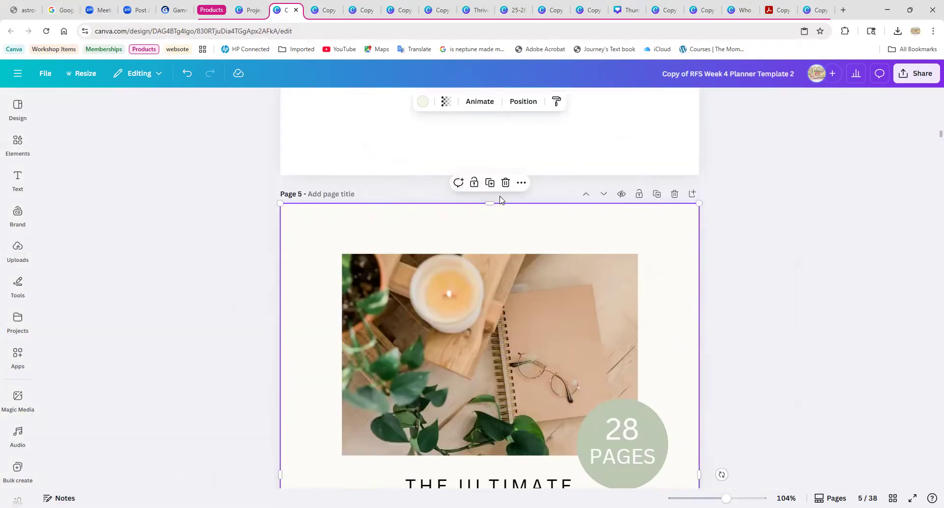
scroll(640, 285, down, 5)
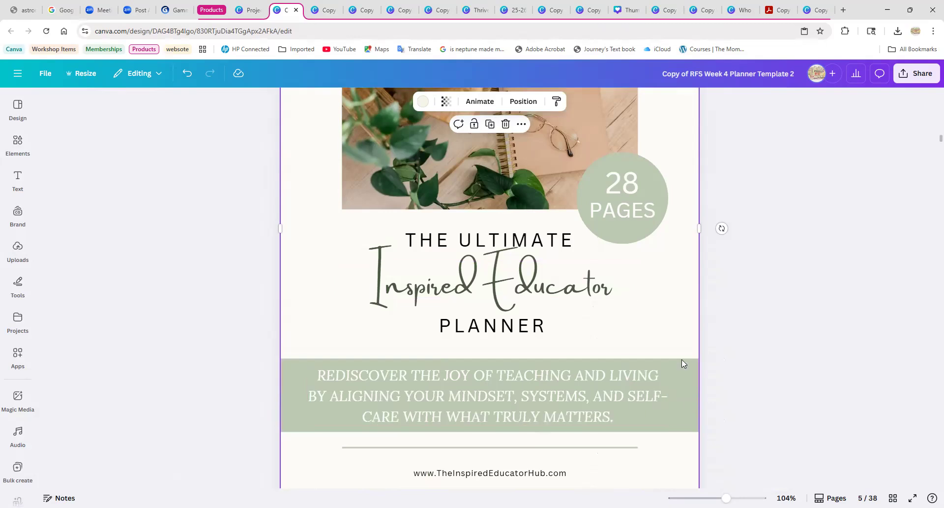
scroll(680, 414, down, 2)
scroll(636, 388, up, 3)
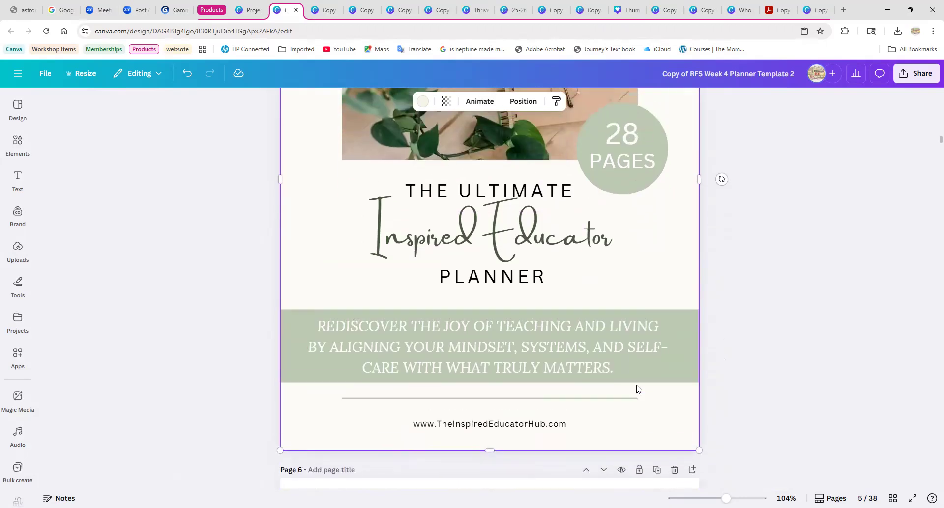
scroll(442, 321, up, 4)
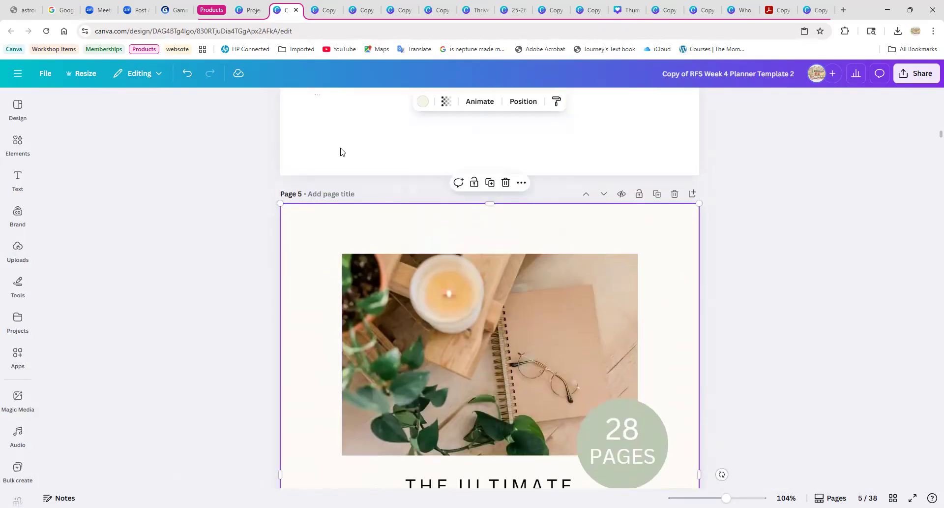
Open the full set of photo colors for the cover's background and examine the palettes drawn from the document's images.
click(423, 102)
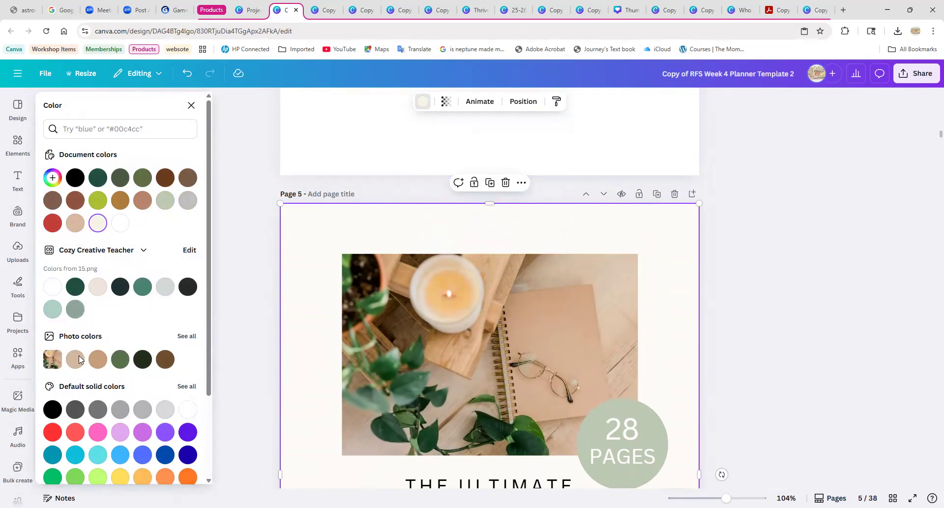
scroll(166, 300, down, 2)
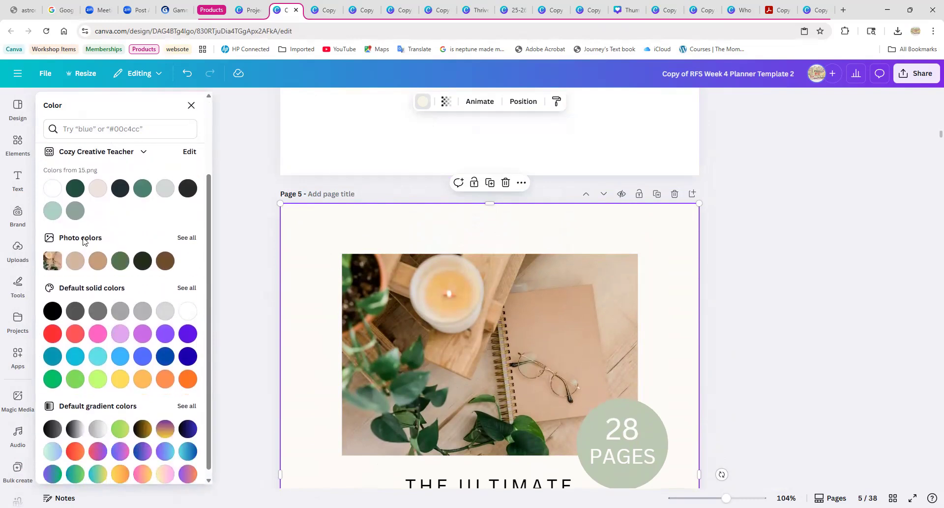
click(190, 240)
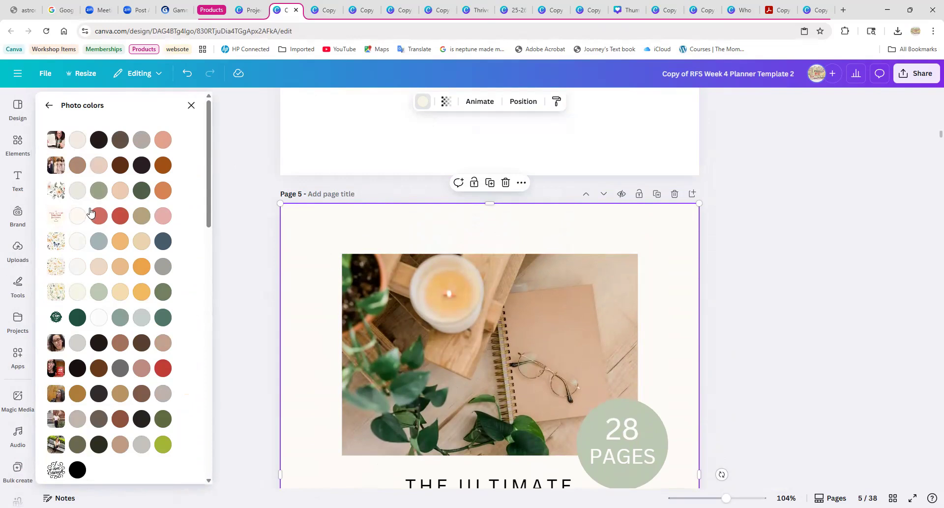
scroll(100, 302, down, 4)
scroll(100, 302, down, 4)
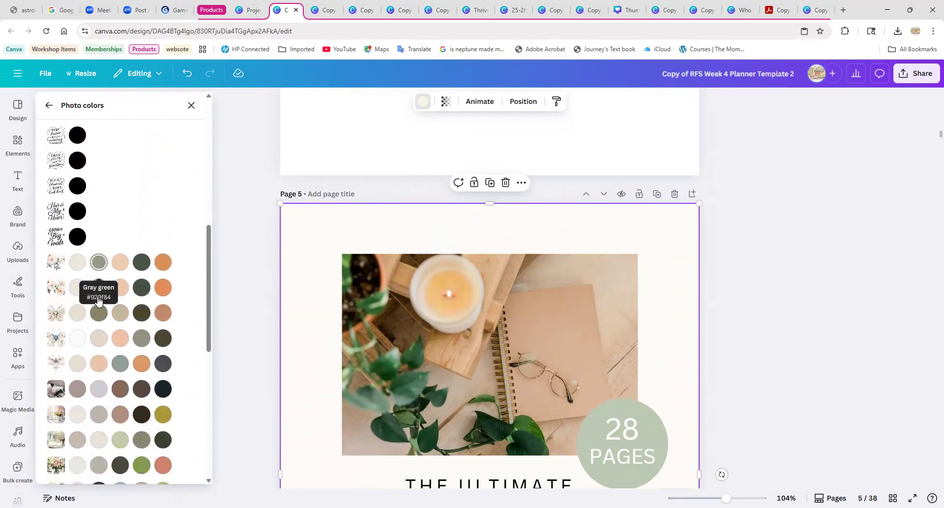
scroll(178, 348, down, 5)
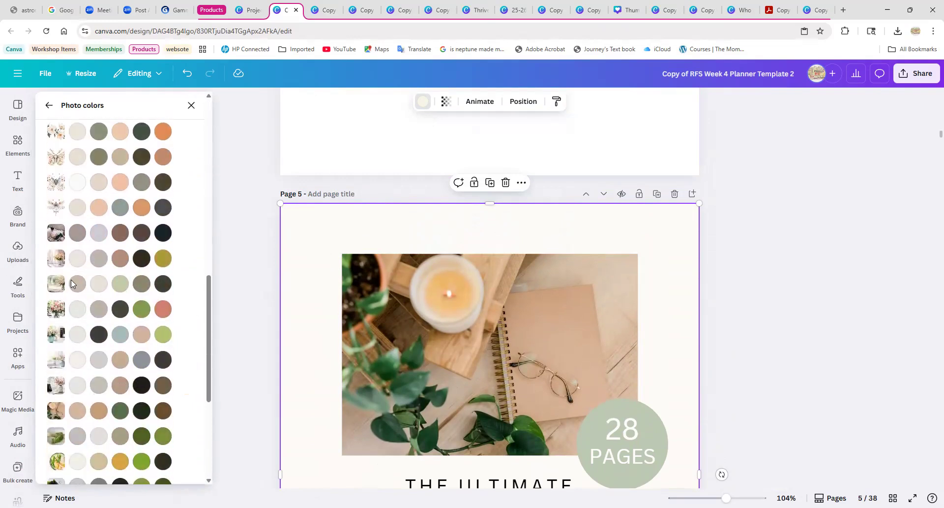
scroll(77, 378, down, 3)
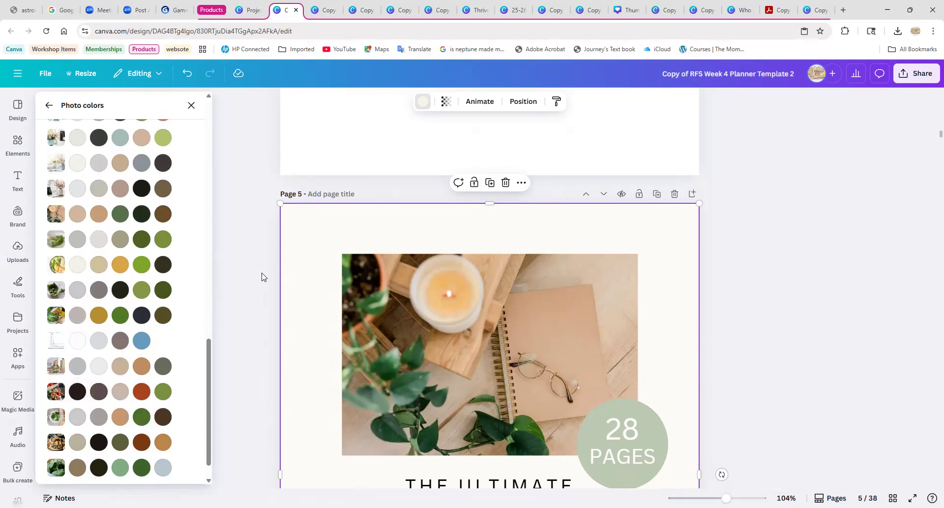
scroll(262, 277, down, 2)
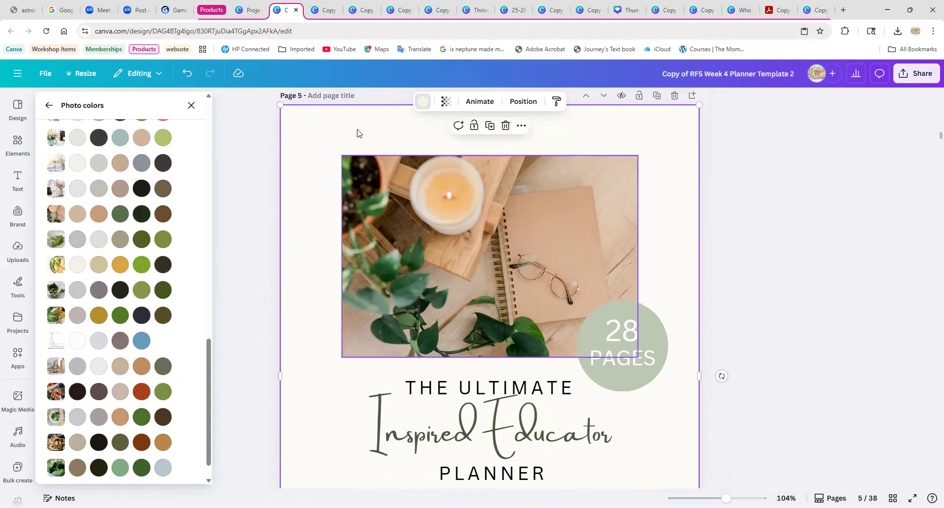
Set the cover background to light yellow #f8f8f3 from a floral pattern's photo colors and apply the change to all pages.
scroll(149, 291, up, 4)
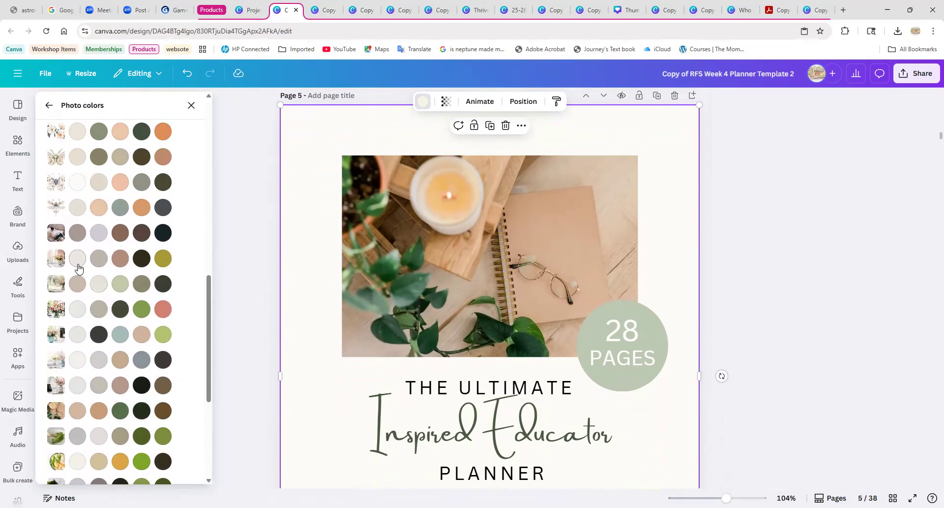
scroll(79, 256, up, 2)
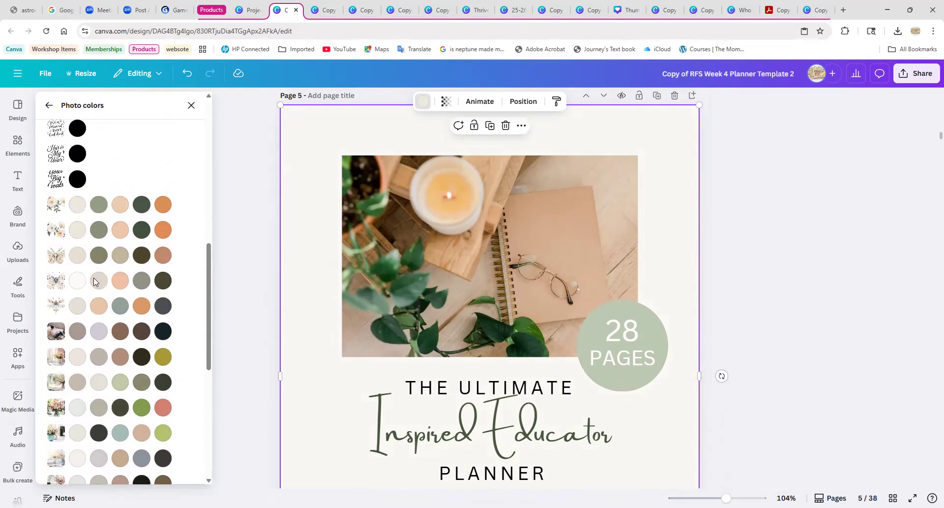
scroll(94, 281, up, 10)
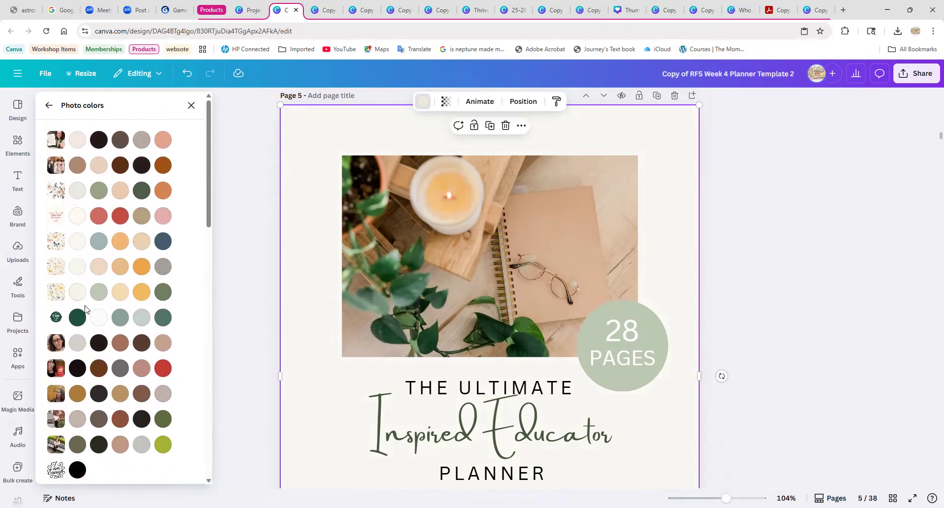
click(77, 268)
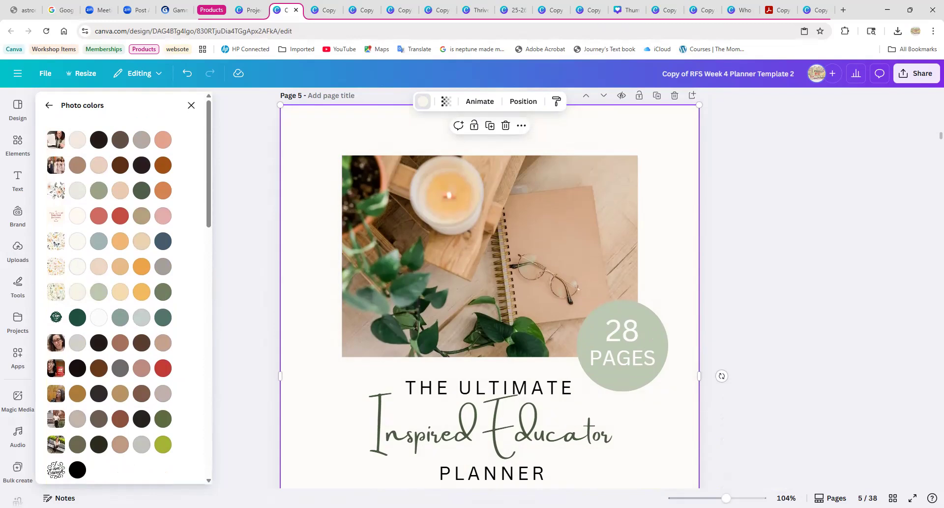
scroll(186, 393, down, 12)
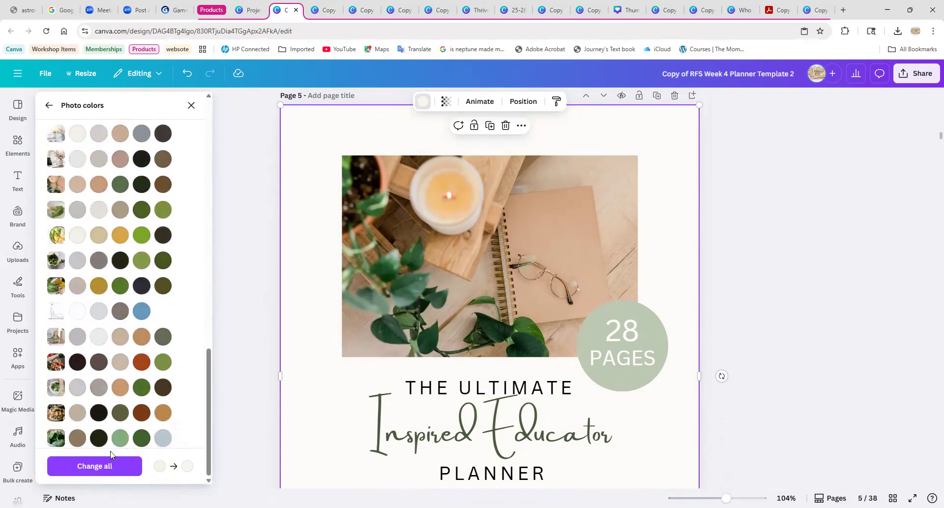
click(84, 465)
Check the background color on the cover and the planner pages through page 8.
scroll(287, 396, down, 15)
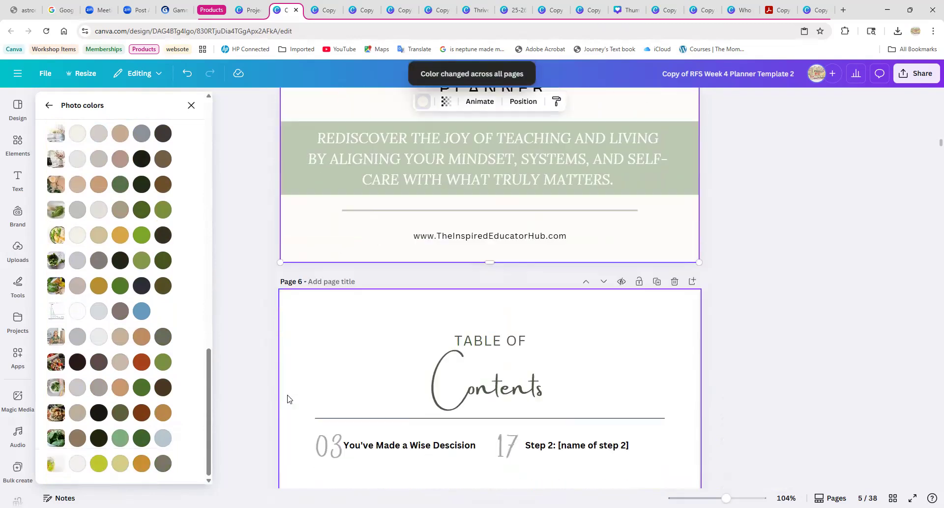
scroll(293, 391, down, 15)
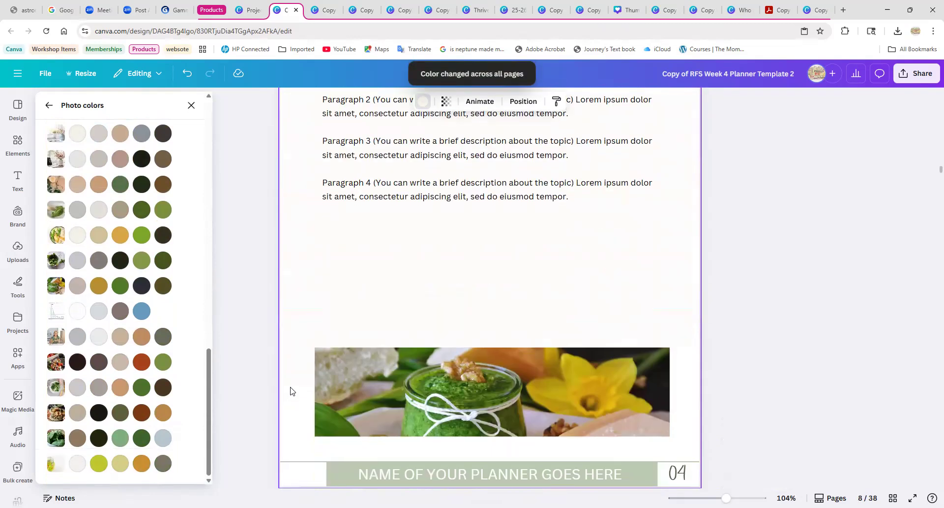
scroll(295, 389, up, 7)
scroll(298, 384, up, 15)
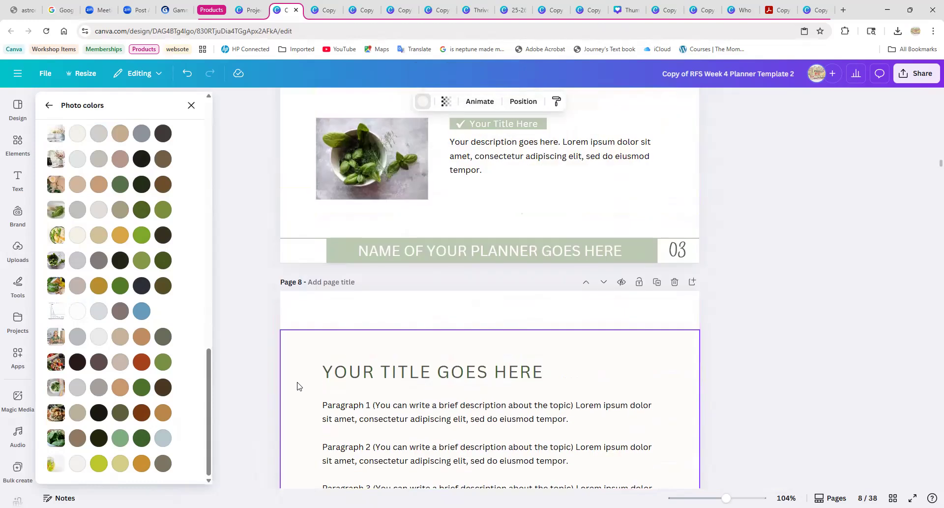
scroll(296, 371, up, 10)
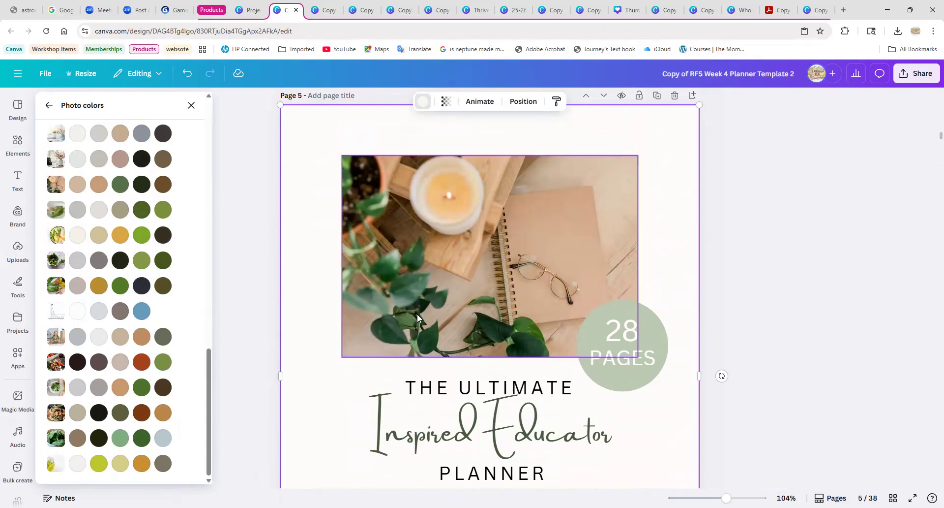
Select the "28 PAGES" circle on the cover and open its fill color choices.
click(642, 382)
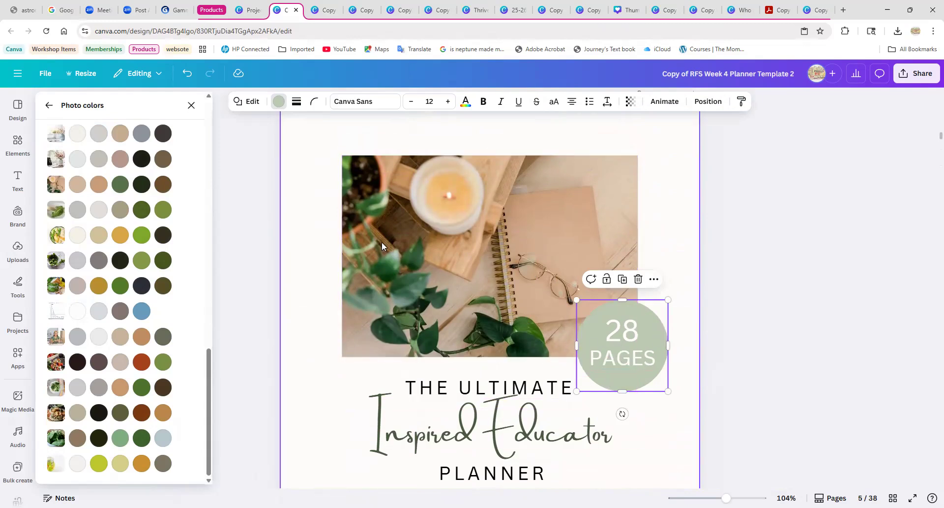
click(278, 104)
click(278, 103)
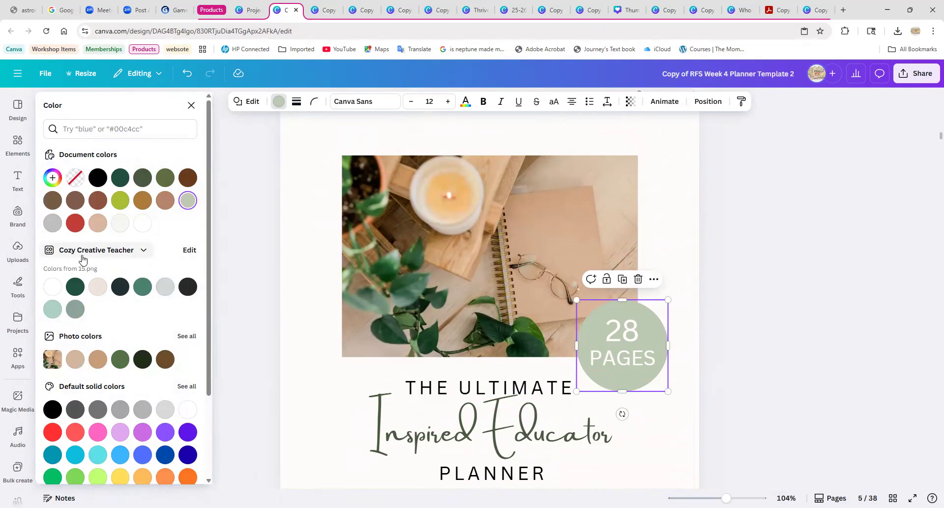
click(191, 105)
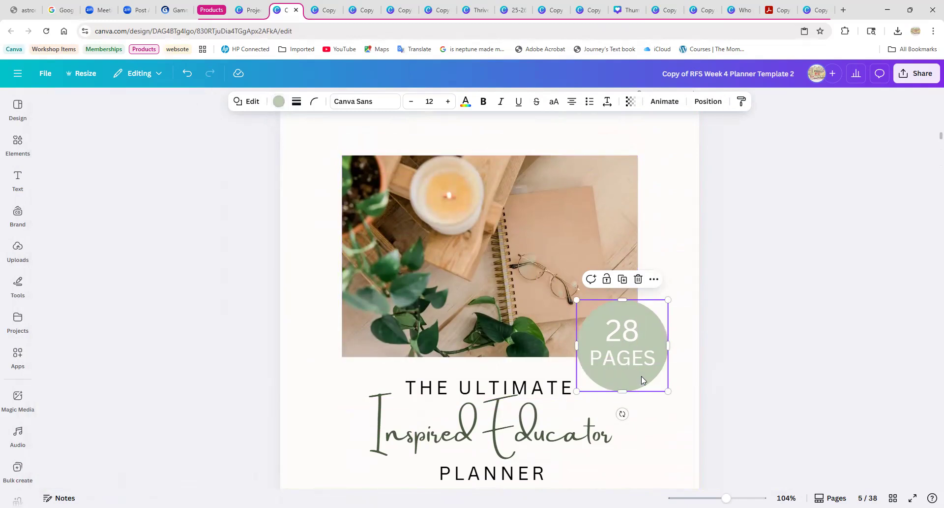
click(640, 388)
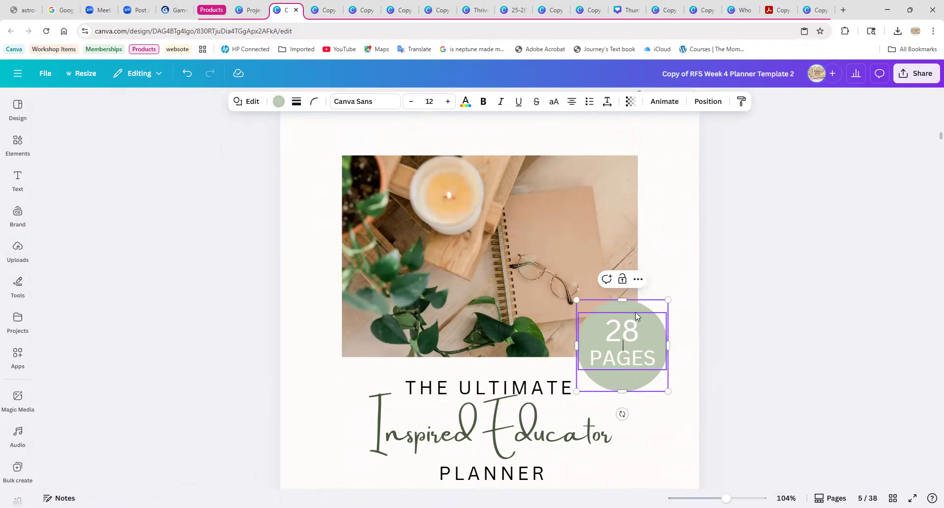
click(278, 104)
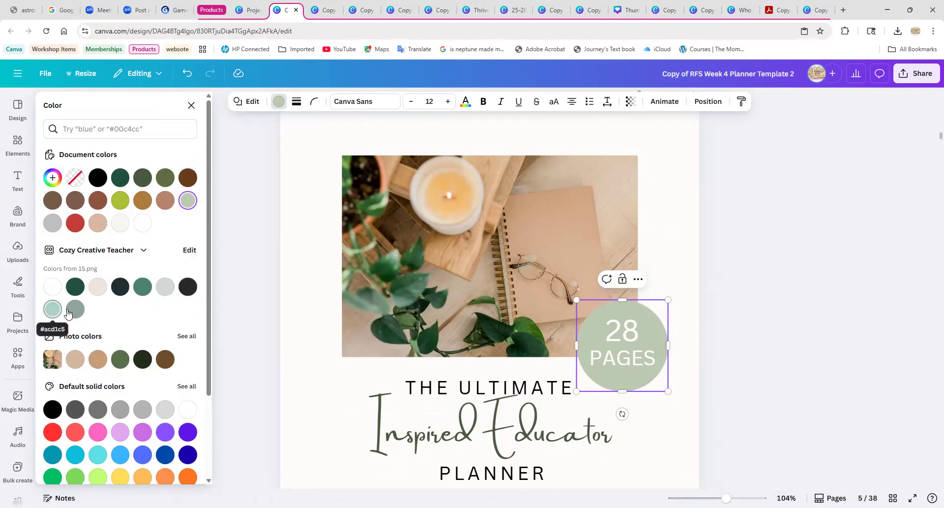
Look through the available Brand Kits for the circle's colors, keeping the Cozy Creative Teacher kit.
click(144, 252)
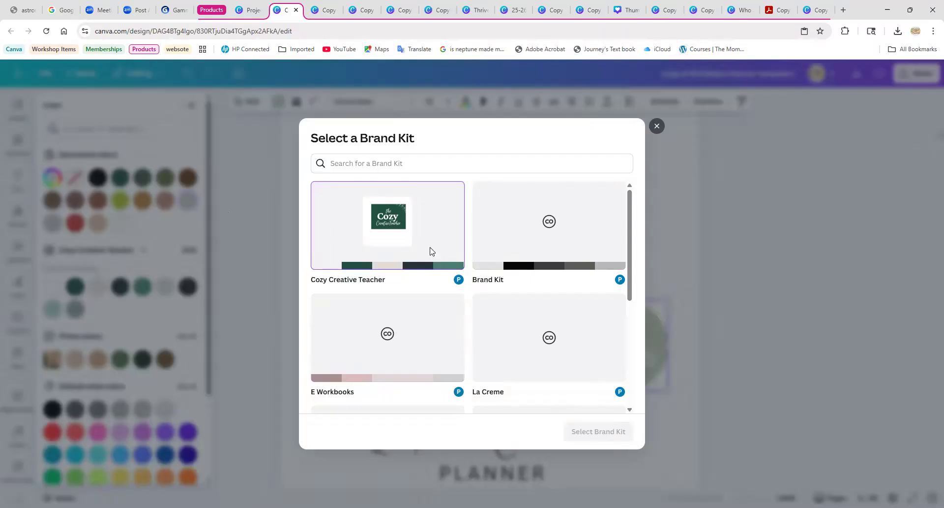
scroll(379, 359, down, 5)
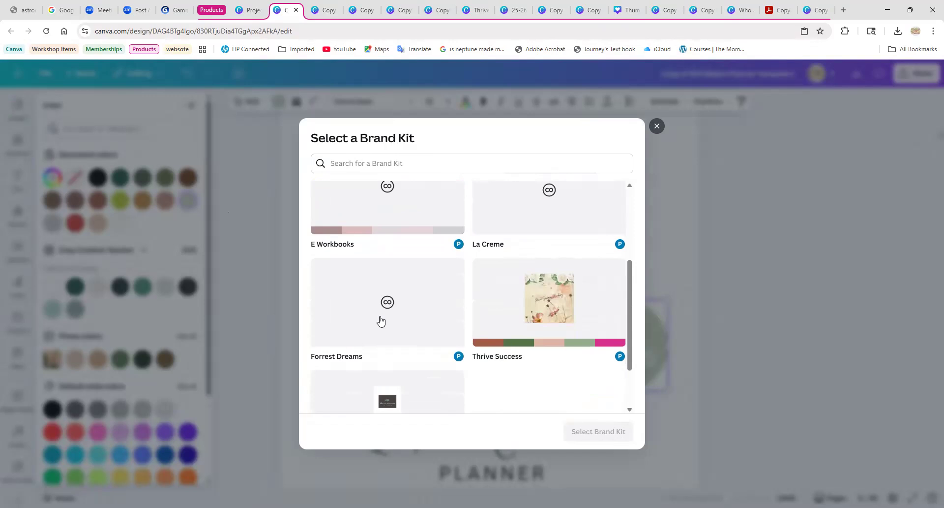
scroll(556, 312, down, 1)
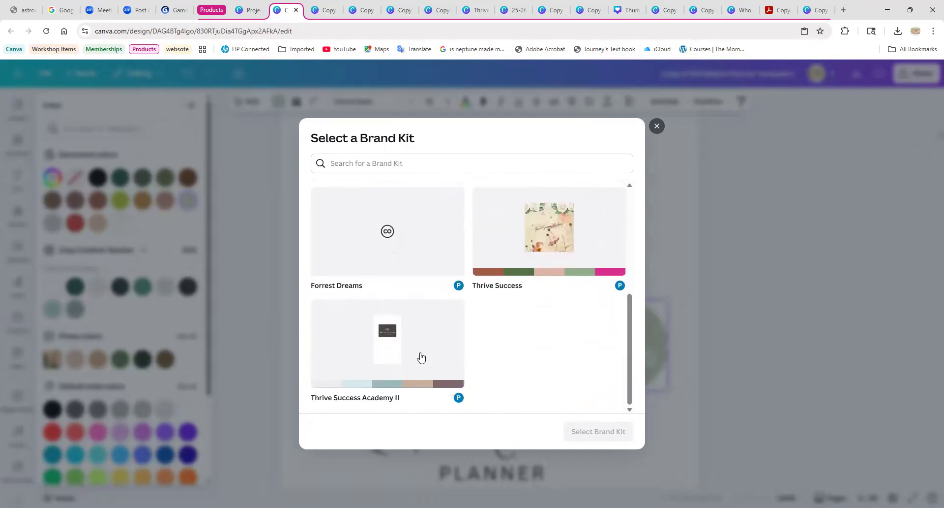
click(657, 126)
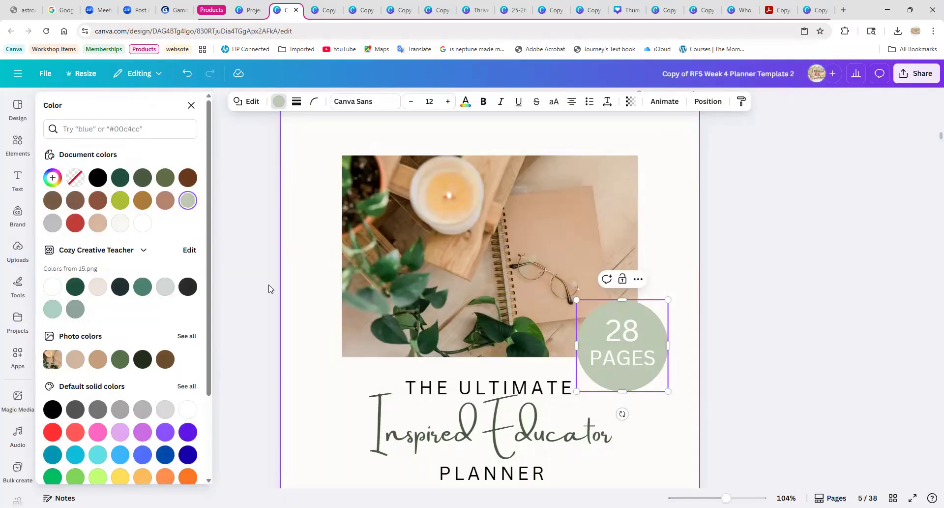
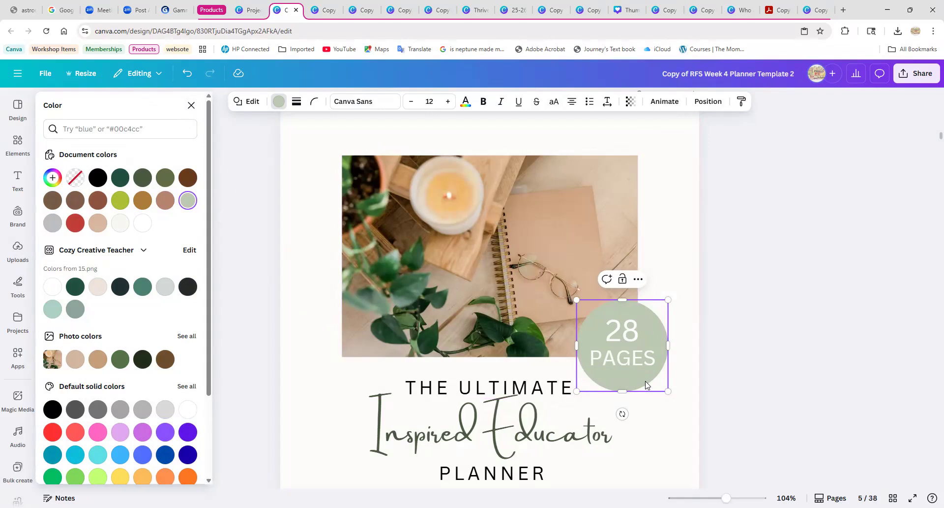
Look through all the photo color palettes for the "28 PAGES" circle, including the floral patterns' blue and green shades.
click(178, 338)
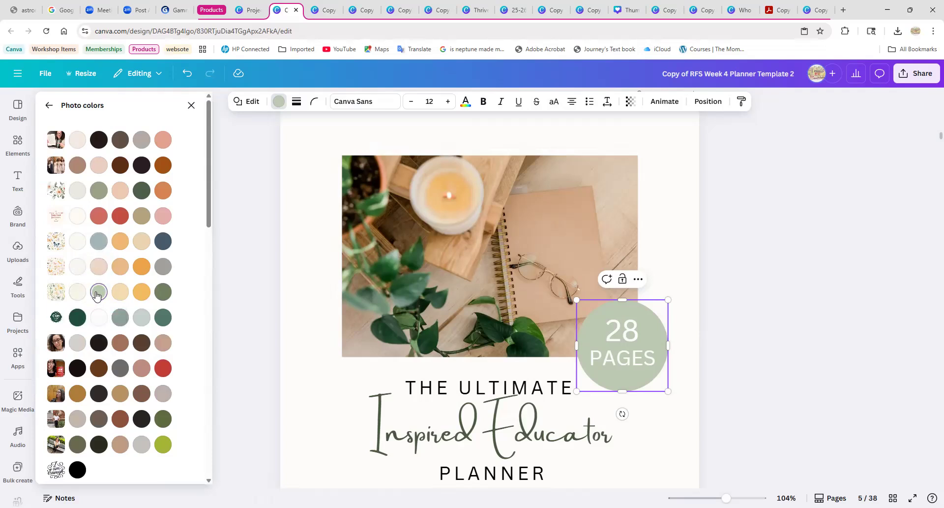
click(99, 241)
click(99, 292)
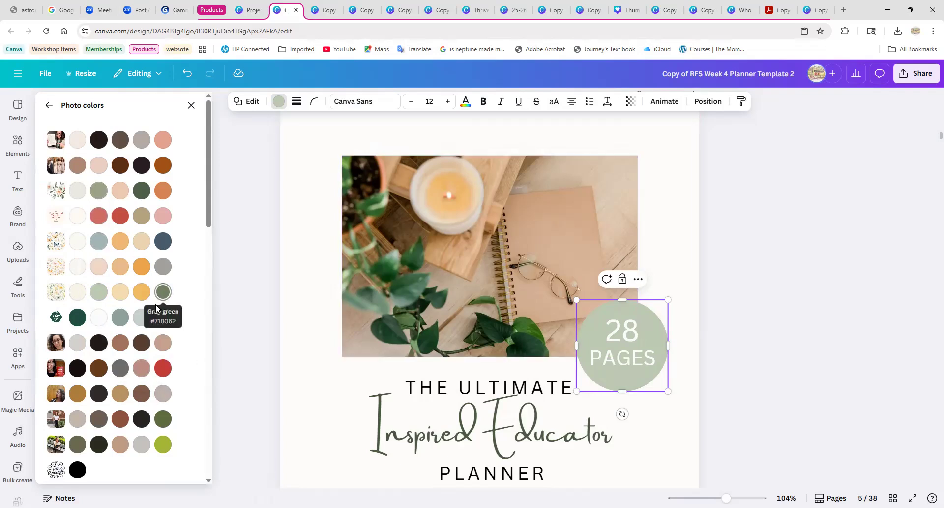
click(49, 105)
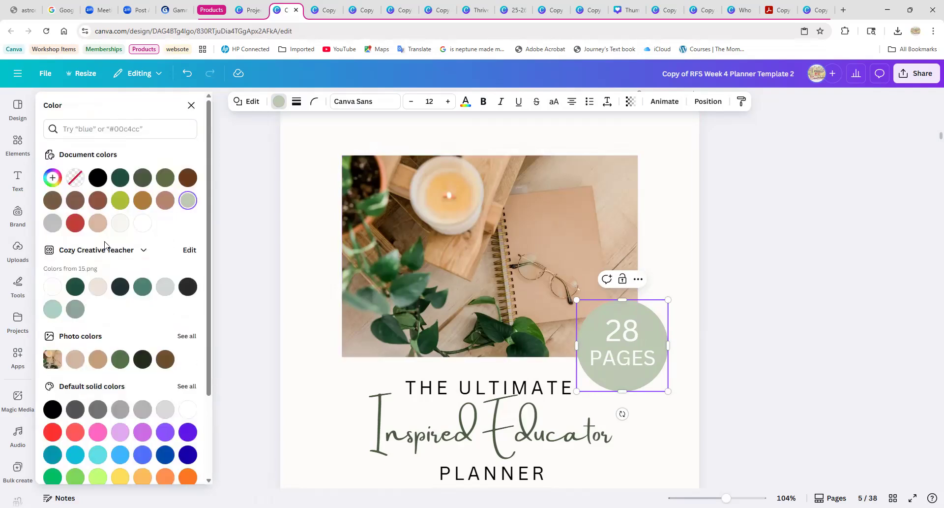
Try the Cozy Creative Teacher kit's light gray #d1dad7, gray-green and mint shades as the "28 PAGES" circle's fill.
click(168, 294)
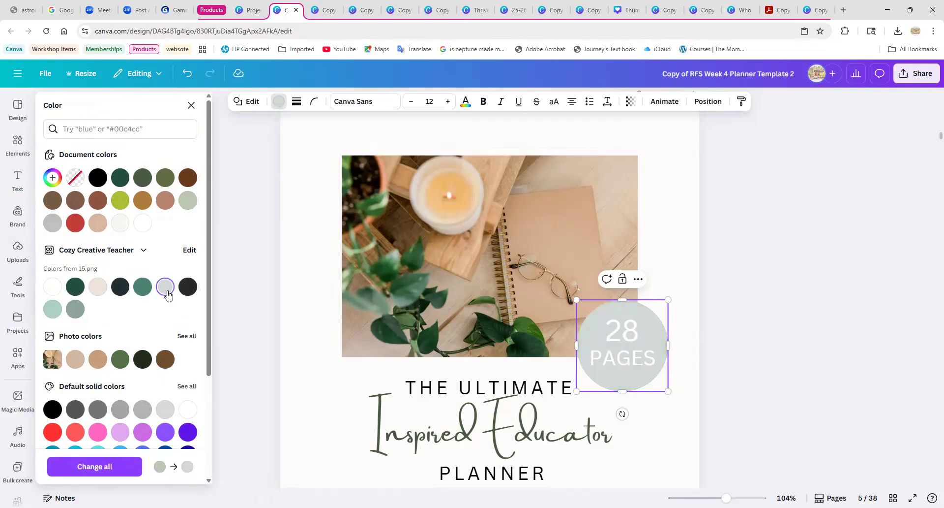
scroll(411, 334, down, 4)
scroll(374, 334, up, 1)
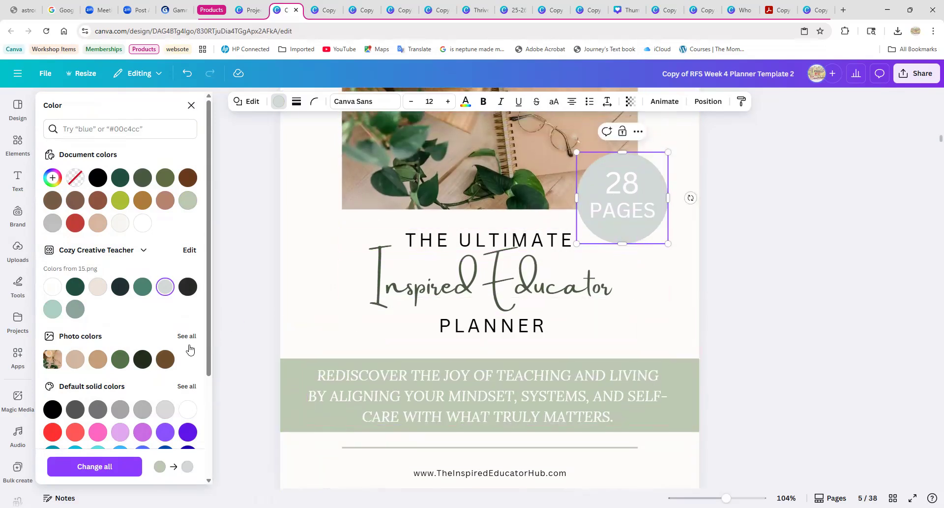
click(73, 314)
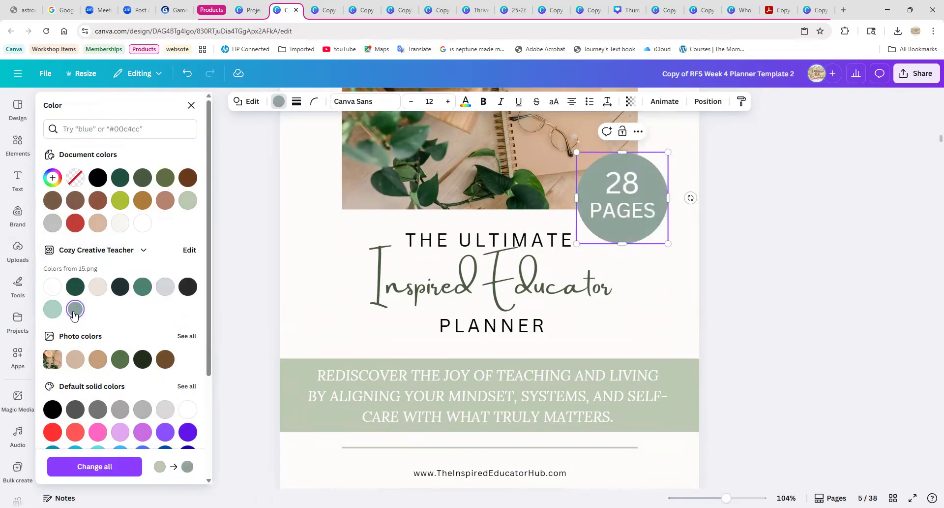
click(52, 315)
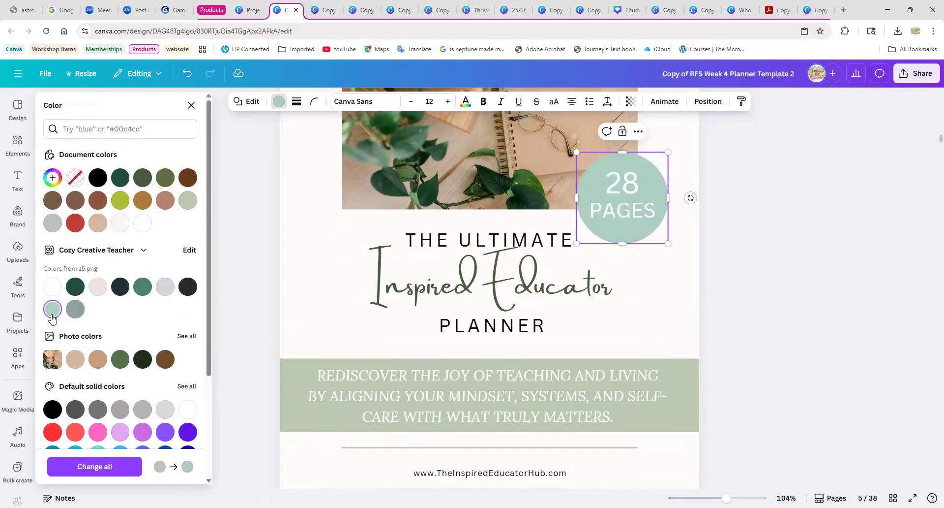
scroll(308, 325, up, 3)
scroll(308, 322, down, 3)
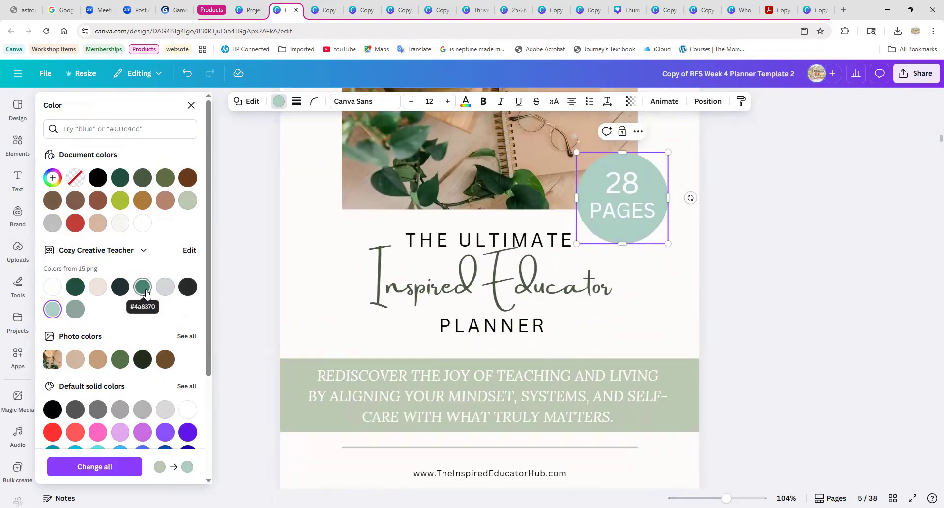
click(163, 294)
scroll(95, 318, down, 3)
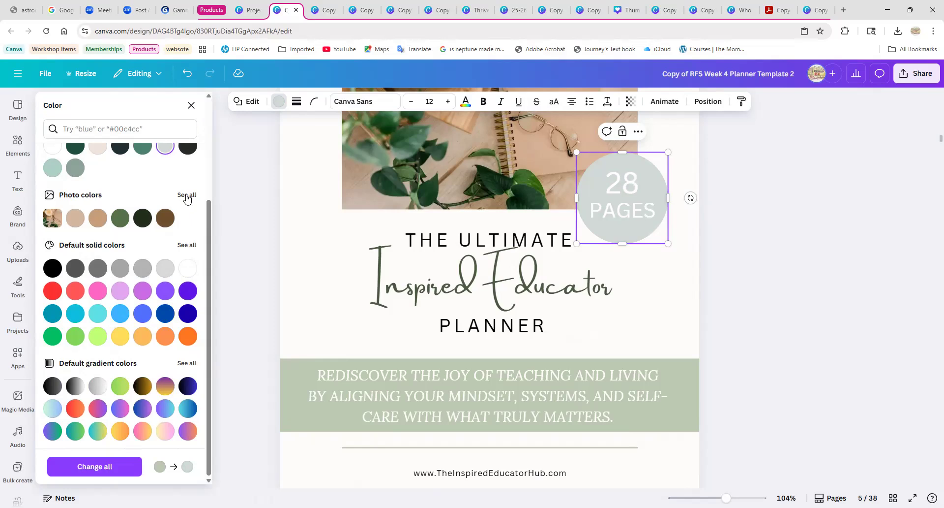
Set the "28 PAGES" circle's fill to the light sage green from the yellow-and-green floral pattern's photo colors.
click(187, 196)
click(99, 292)
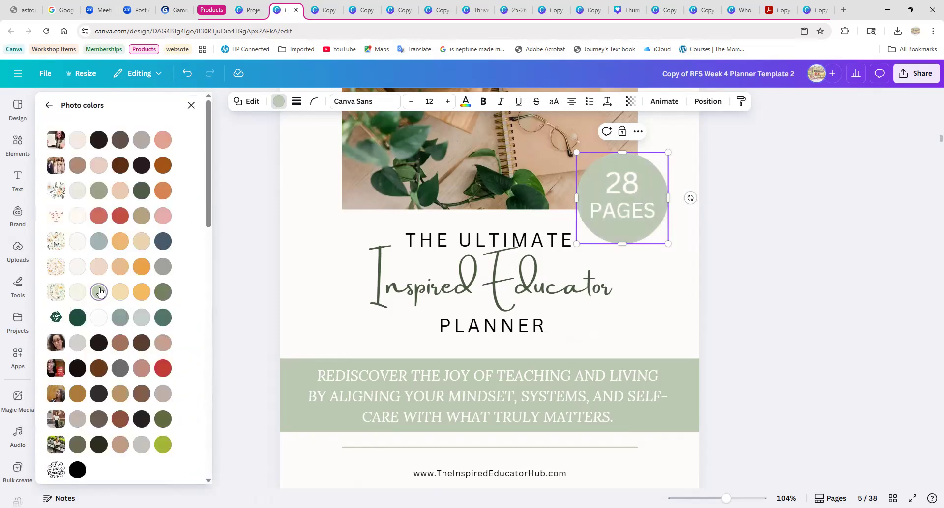
scroll(129, 386, down, 10)
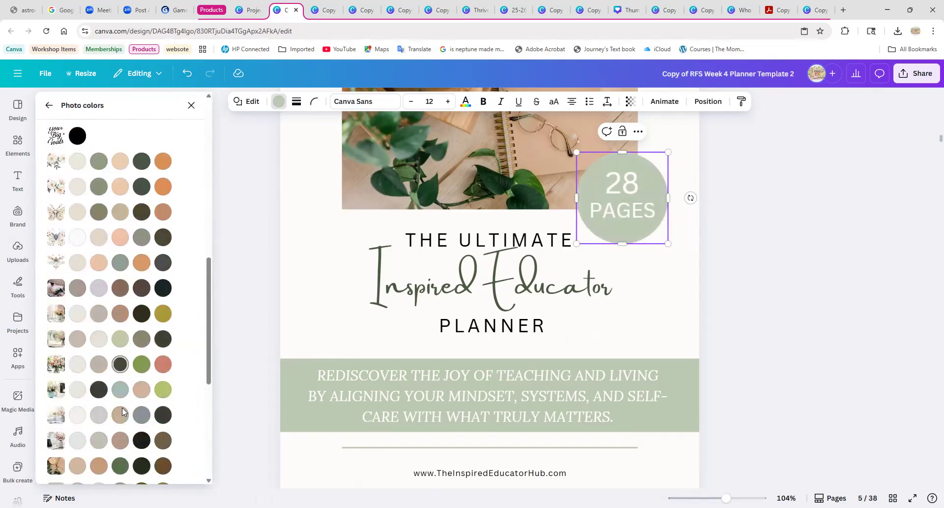
key(Escape)
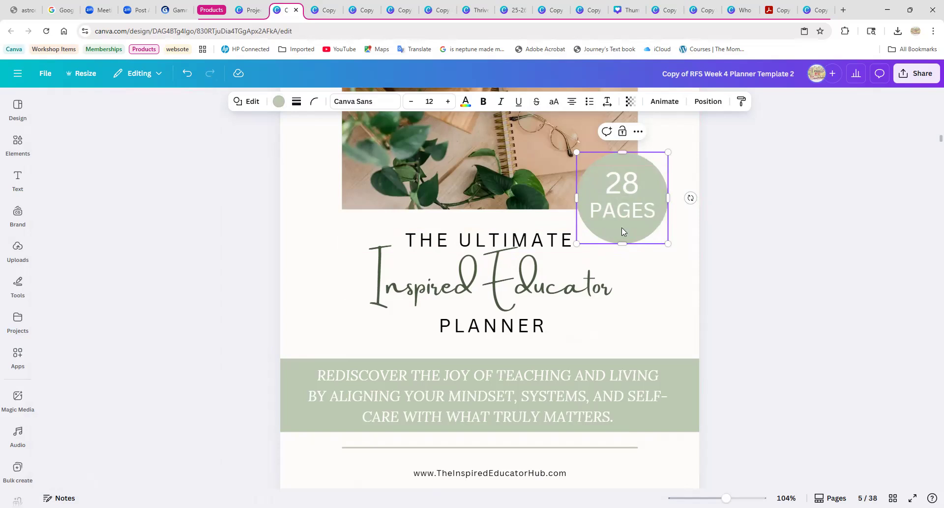
click(631, 291)
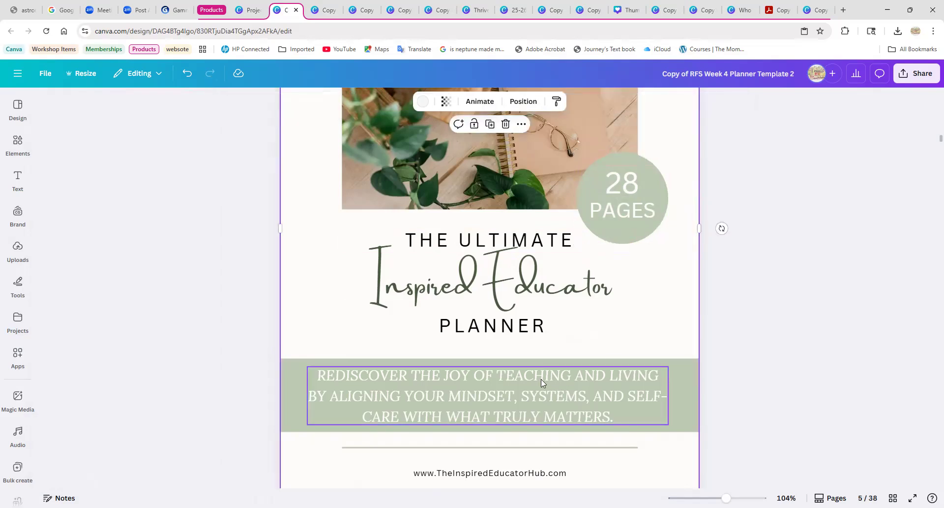
Check the fonts of the "Inspired Educator" and "PLANNER" lines in the cover title.
click(490, 289)
scroll(493, 304, up, 2)
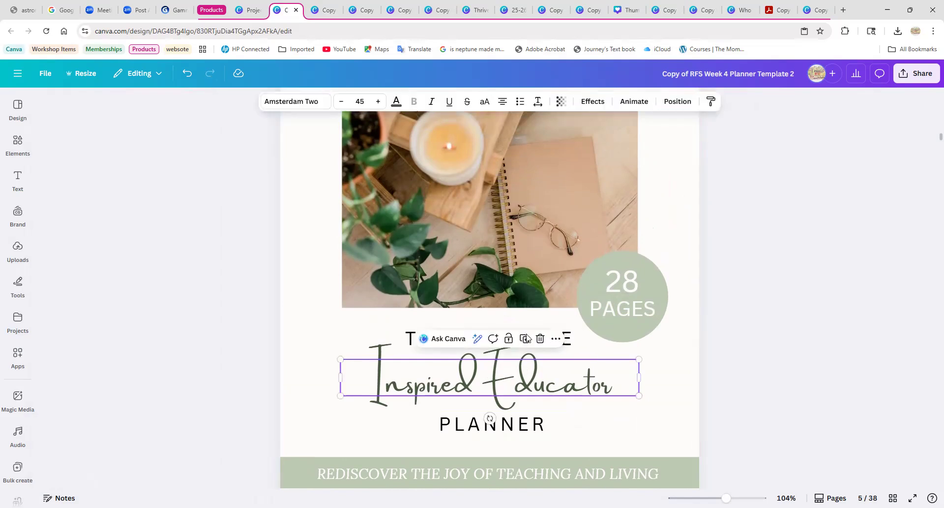
click(522, 429)
Try Montserrat Semi-Bold on the cover's "THE ULTIMATE" line, and return it to Canva Sans.
click(416, 333)
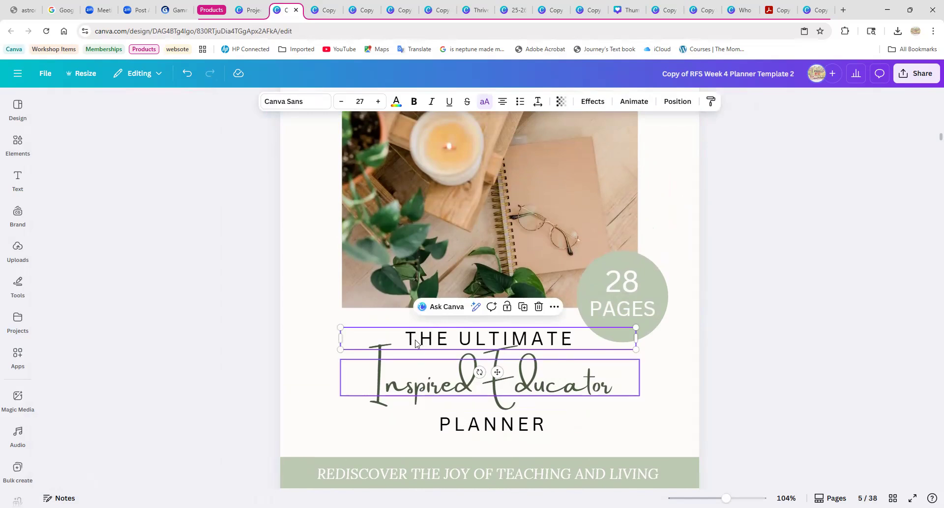
click(300, 104)
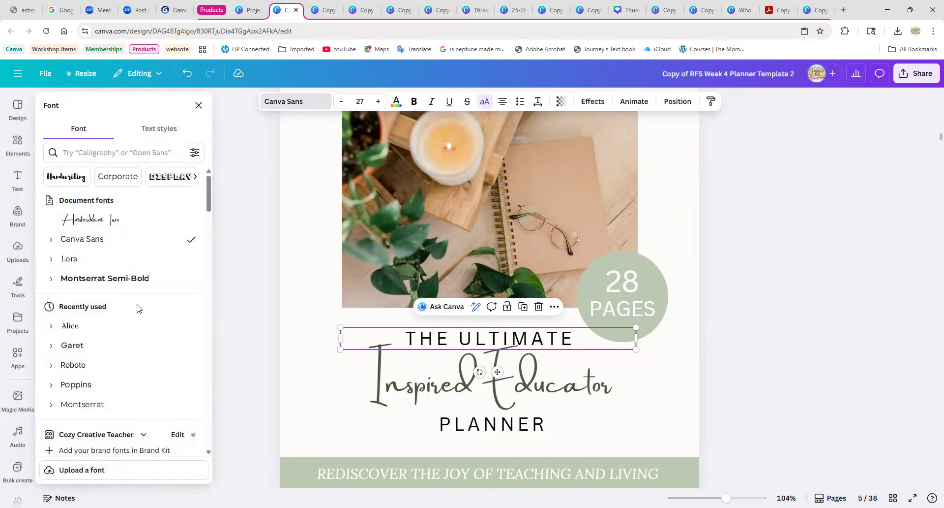
scroll(112, 359, down, 3)
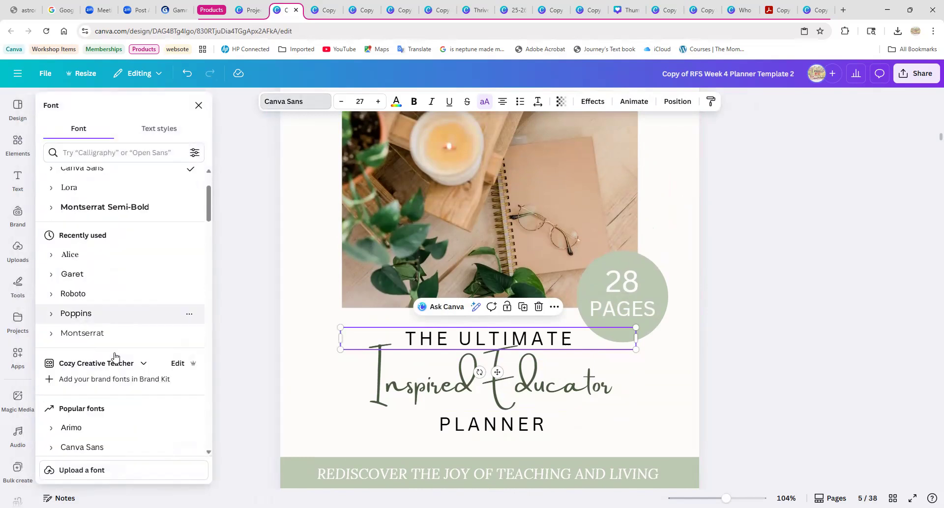
scroll(118, 351, up, 3)
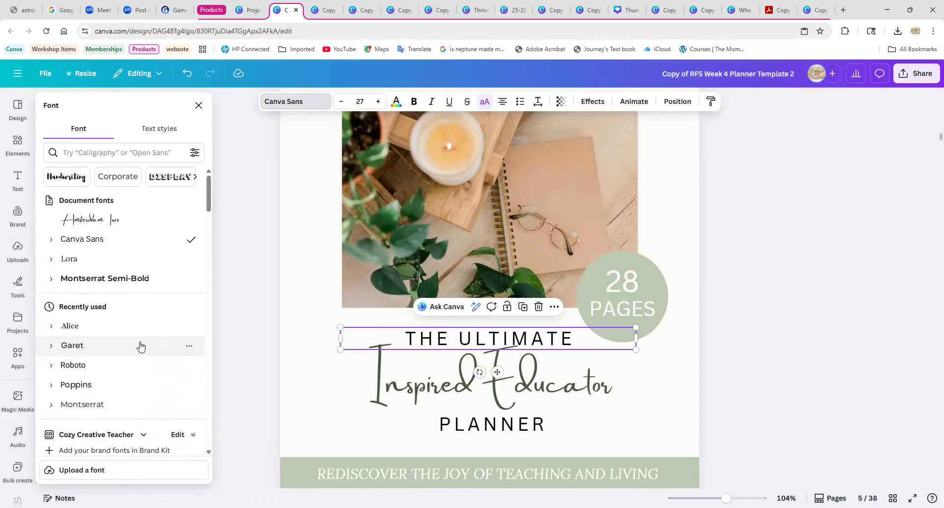
click(118, 279)
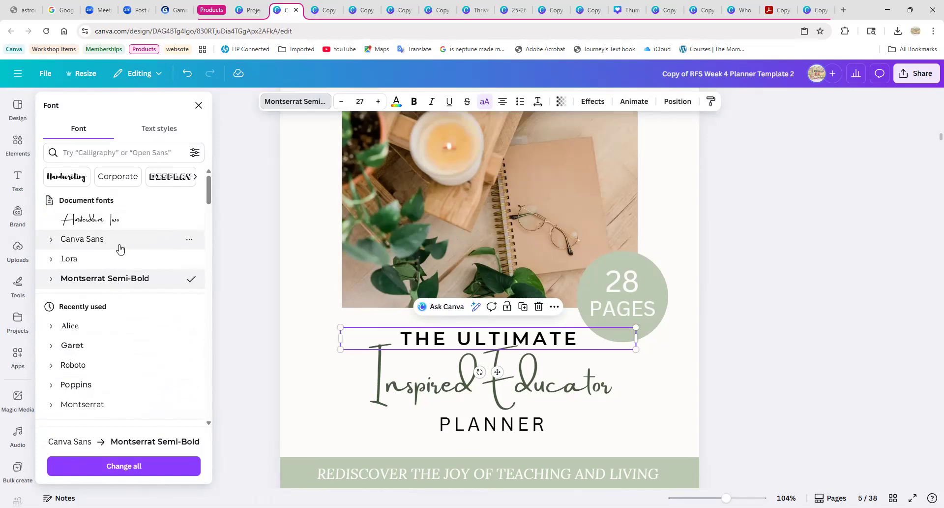
click(63, 246)
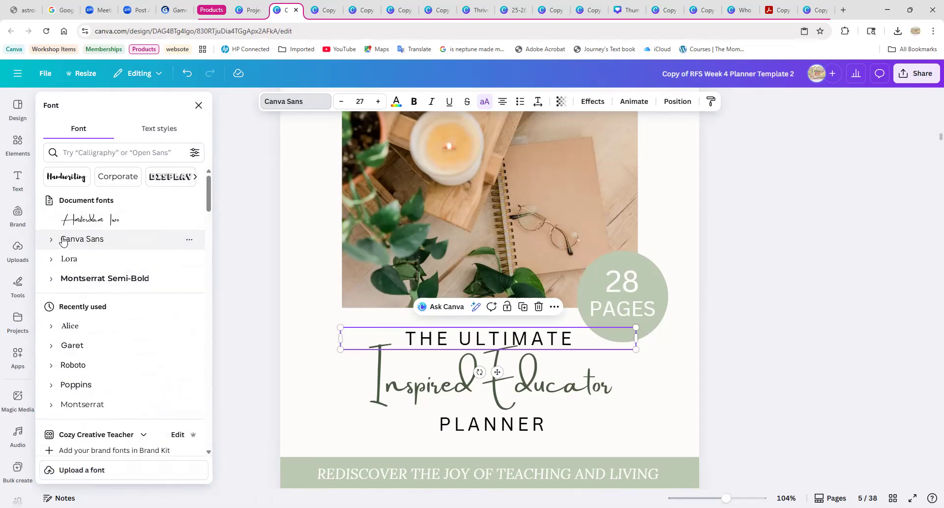
Search the fonts for "canva sans" and choose Canva Sans for the "THE ULTIMATE" line.
scroll(108, 320, down, 1)
scroll(108, 320, down, 3)
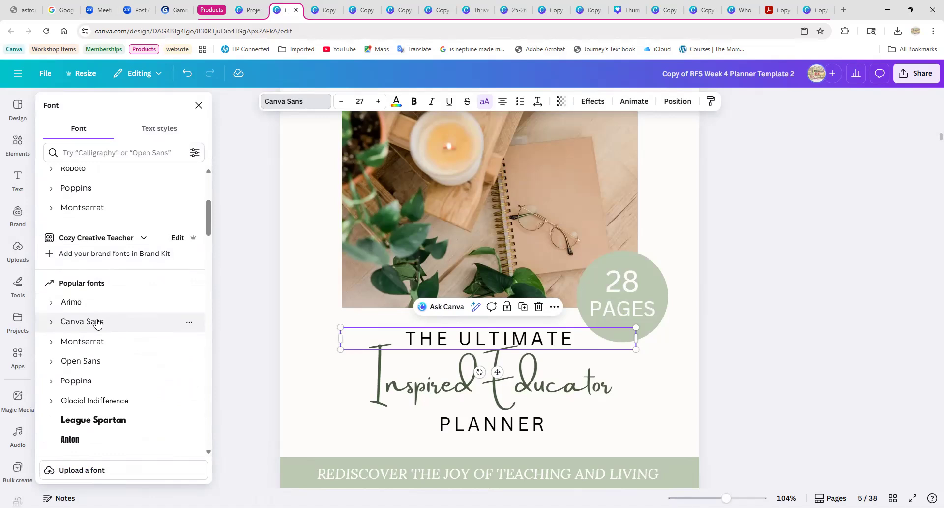
click(189, 323)
scroll(118, 327, down, 5)
scroll(117, 336, down, 4)
scroll(116, 336, up, 12)
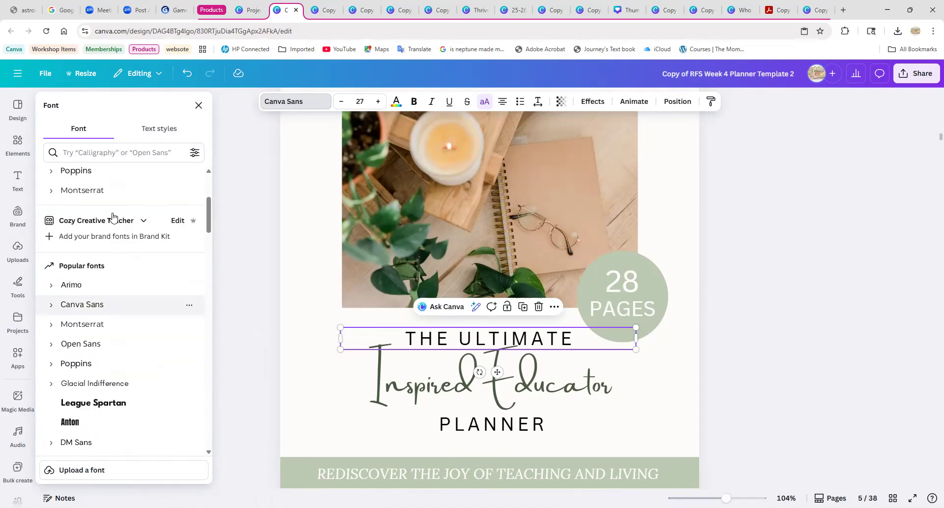
click(93, 153)
text(ca)
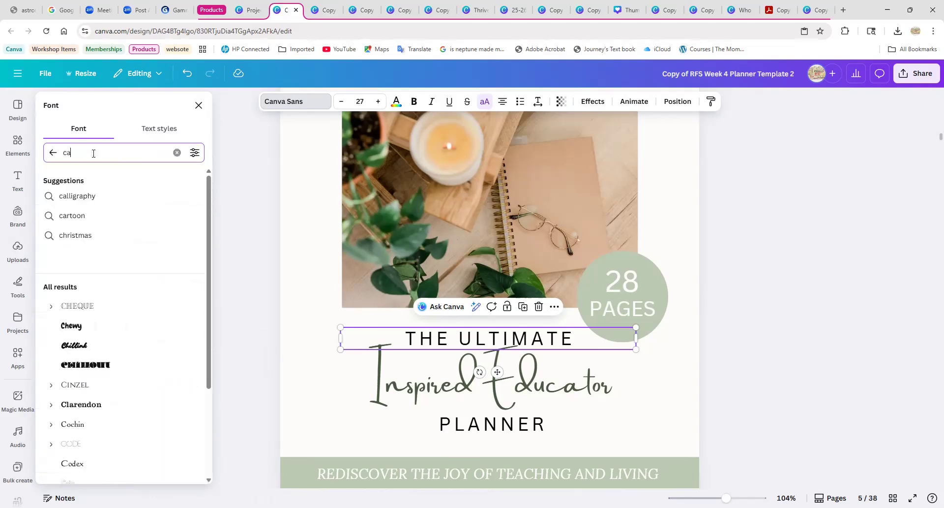
text(nva sans)
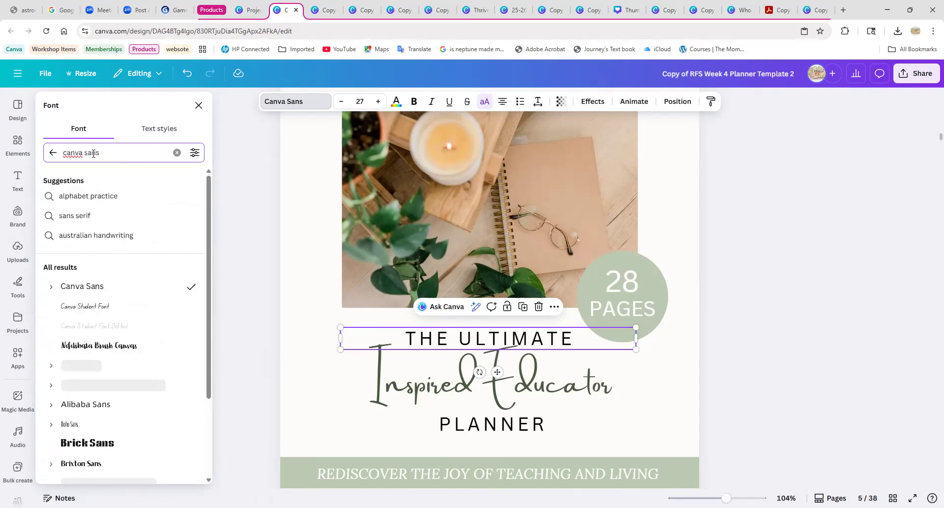
click(104, 290)
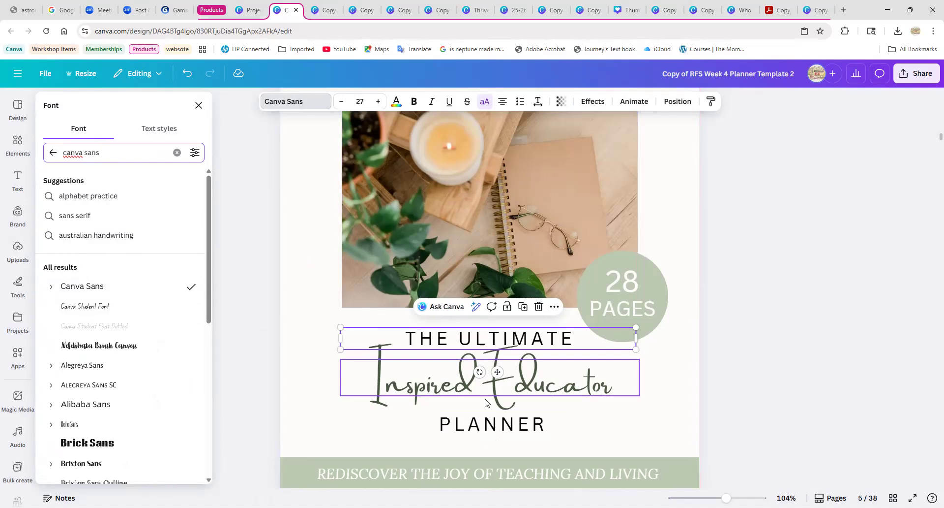
Compare the fonts used in all three cover title lines, and close the font choices.
click(494, 428)
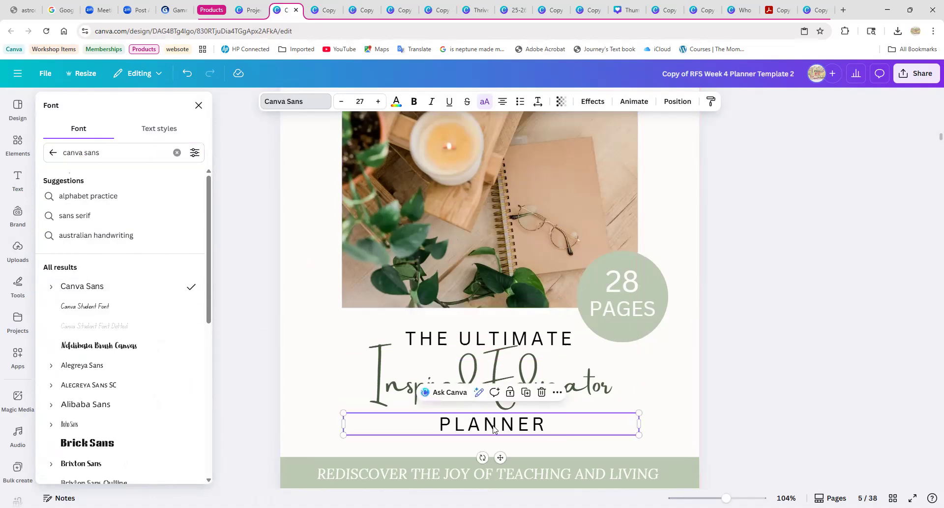
click(492, 355)
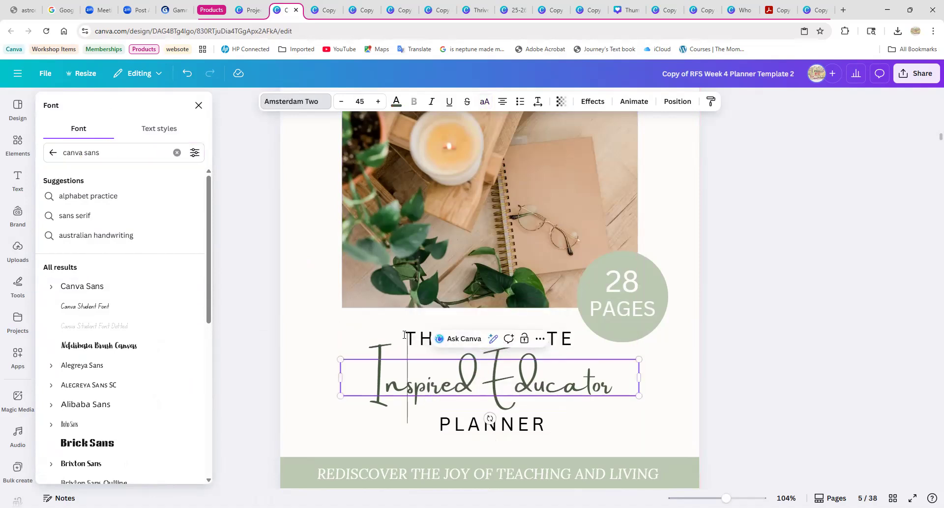
click(566, 334)
click(421, 387)
scroll(686, 403, down, 2)
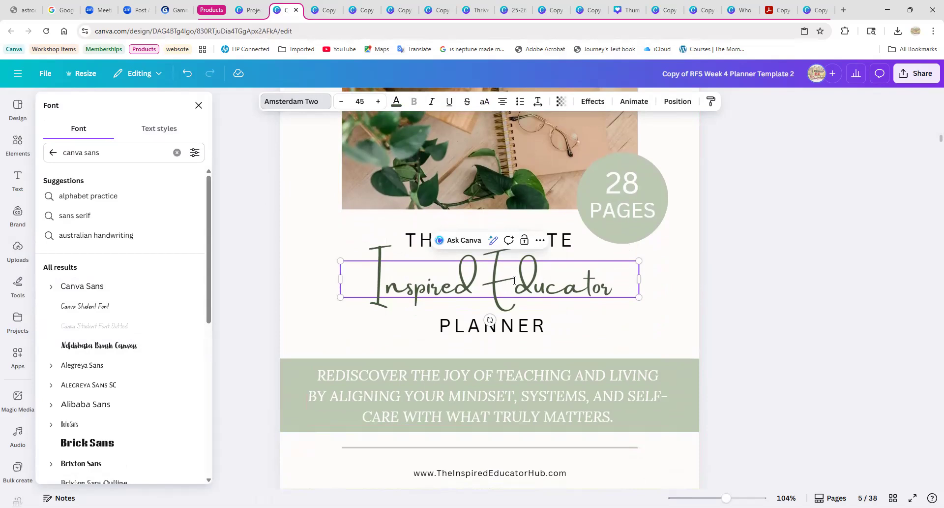
click(660, 321)
Copy the photo of pink flowers in a glass jar beside an open notebook from the image collection on page 4.
scroll(672, 320, up, 5)
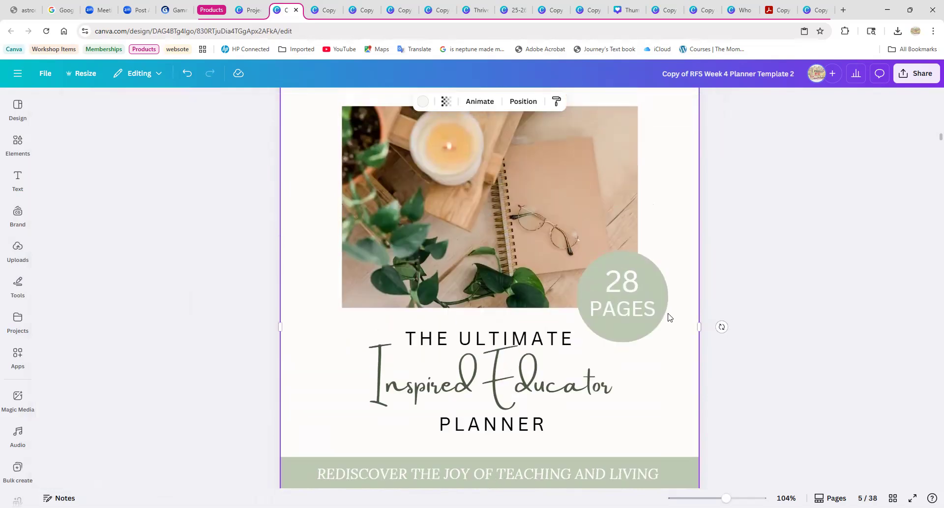
scroll(637, 344, up, 10)
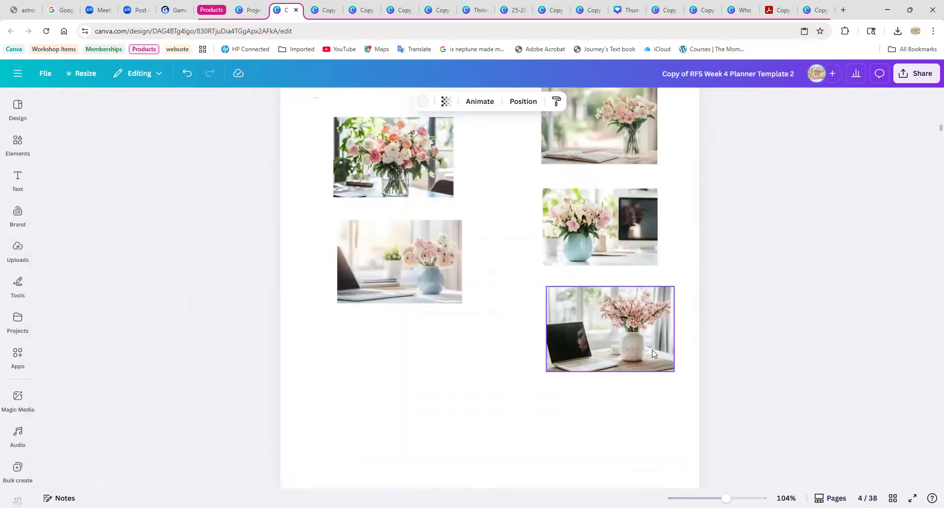
scroll(641, 343, down, 3)
scroll(641, 347, down, 9)
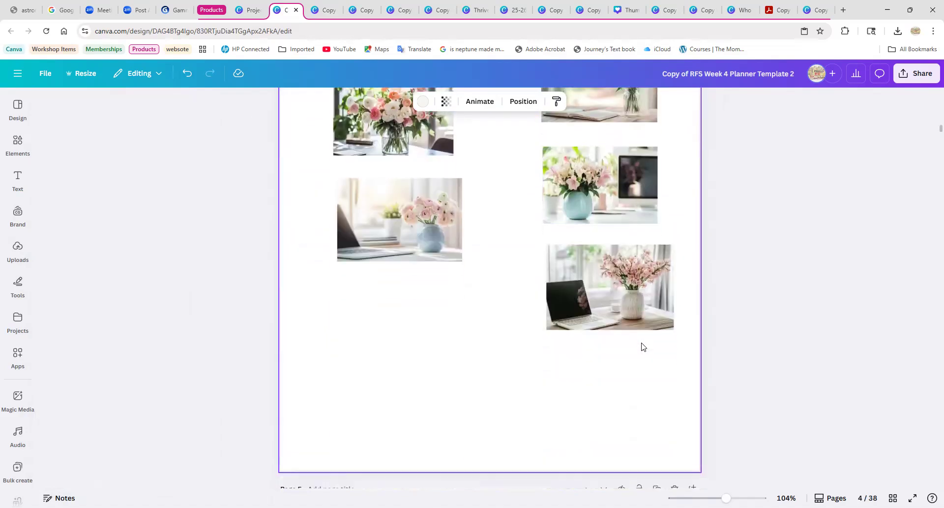
scroll(641, 347, up, 1)
scroll(642, 347, up, 4)
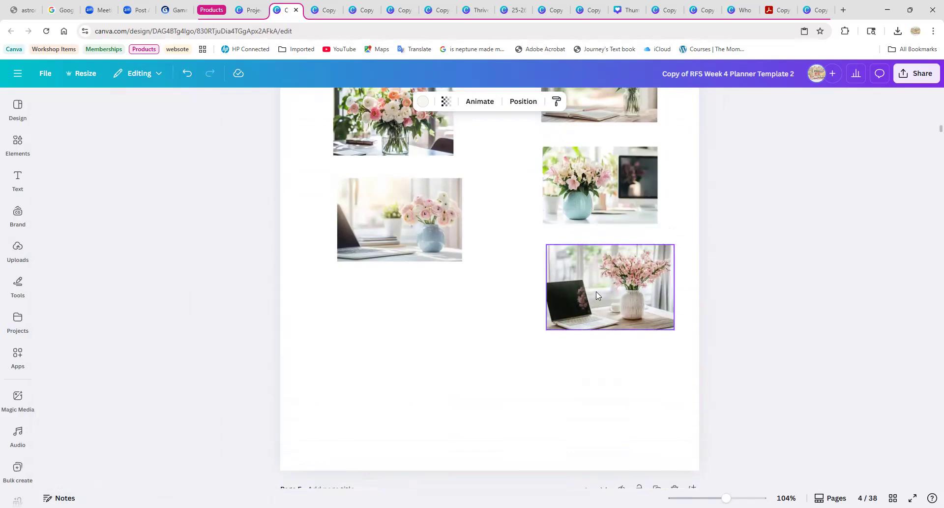
scroll(596, 291, up, 2)
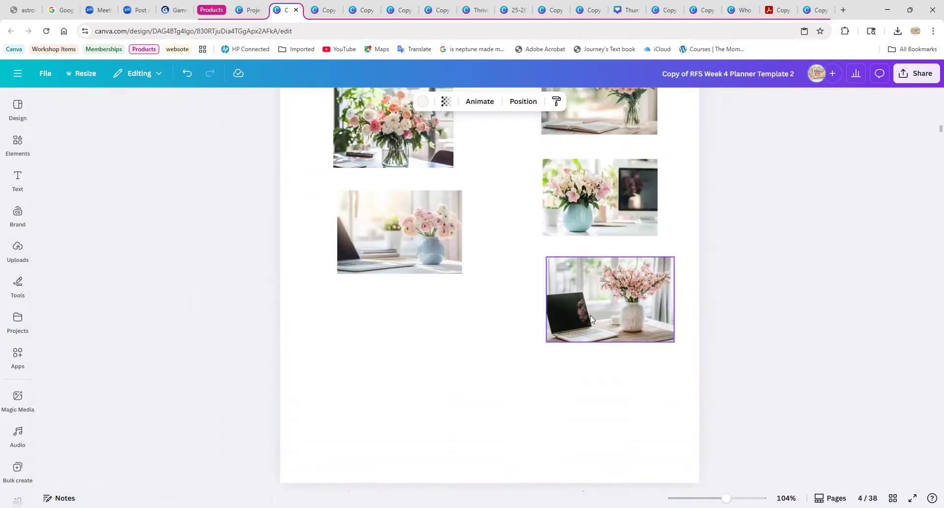
click(576, 202)
right_click(577, 205)
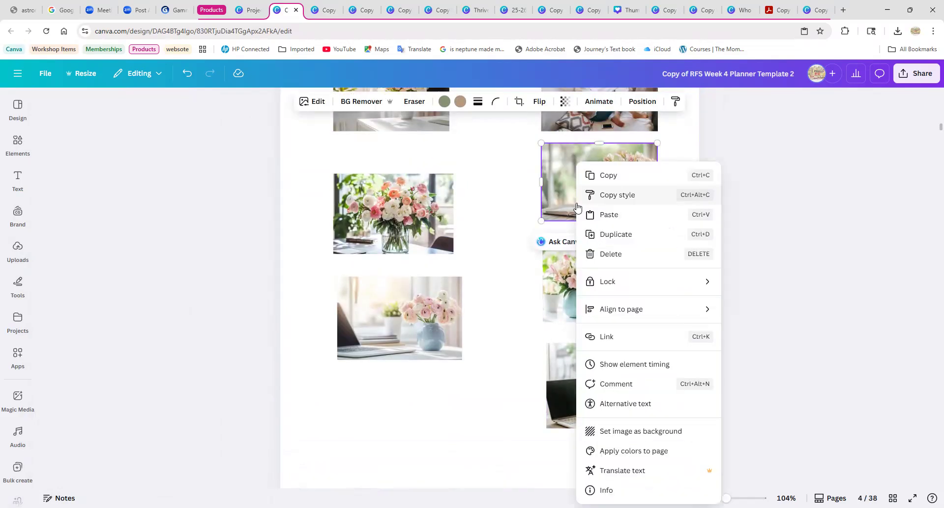
click(600, 185)
Paste the copied flower photo onto the page 5 cover and delete the existing candle-and-notebook photo.
scroll(516, 295, down, 7)
right_click(490, 268)
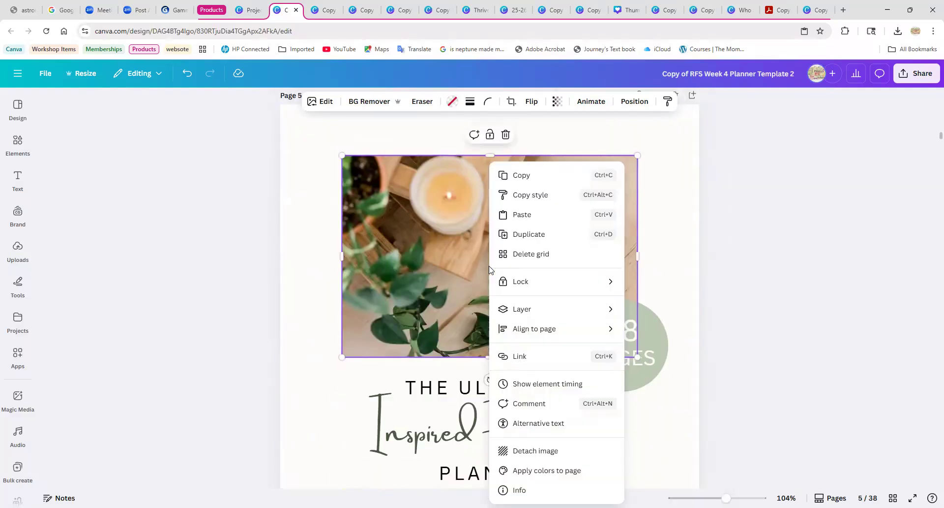
click(526, 214)
click(439, 236)
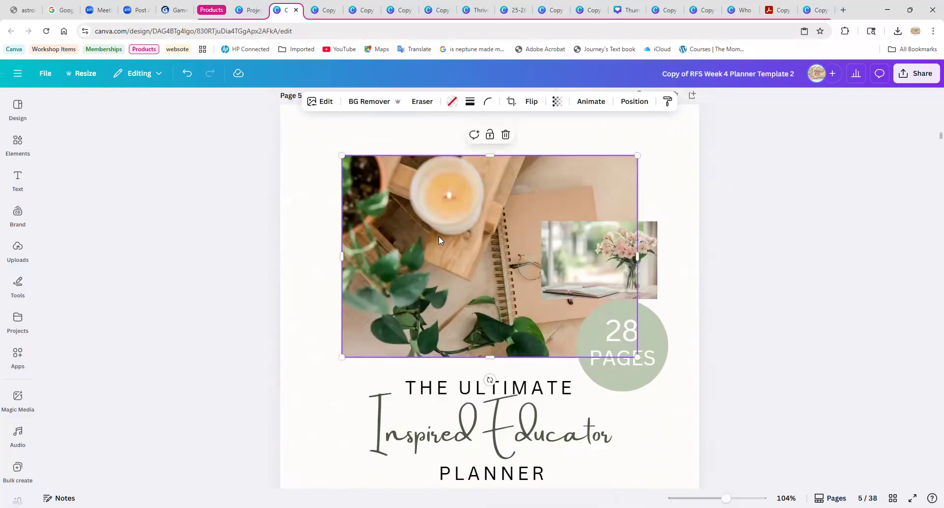
key(Delete)
Enlarge the flower photo and position it centered above the cover title, overlapped by the "28 PAGES" circle.
drag(581, 262, 559, 251)
click(639, 251)
drag(638, 247, 522, 216)
click(578, 251)
drag(599, 264, 616, 264)
click(642, 417)
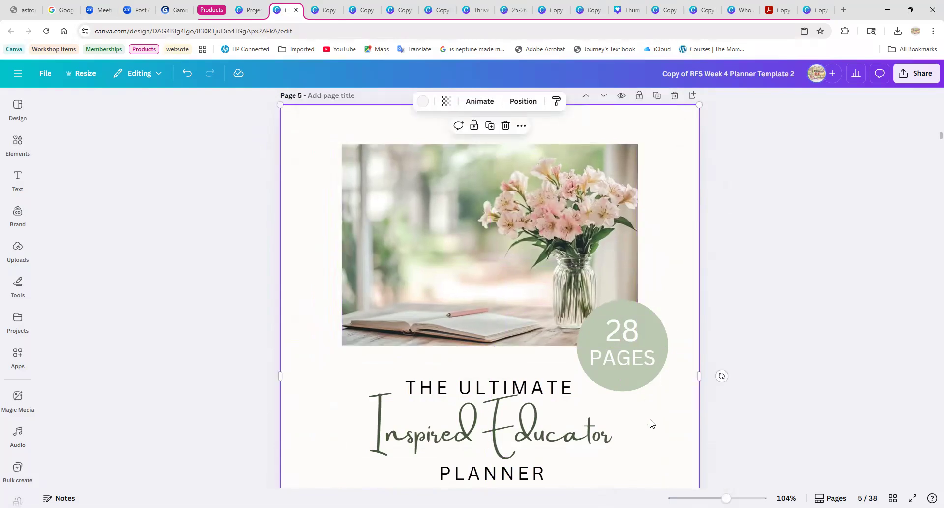
Nudge the "Inspired Educator" line slightly down between "THE ULTIMATE" and "PLANNER" on the cover.
scroll(630, 427, down, 1)
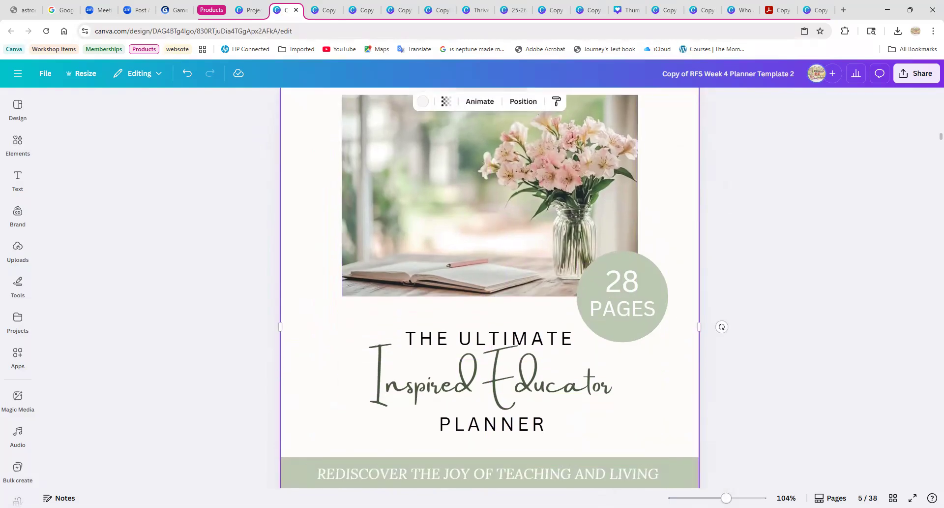
drag(726, 498, 710, 498)
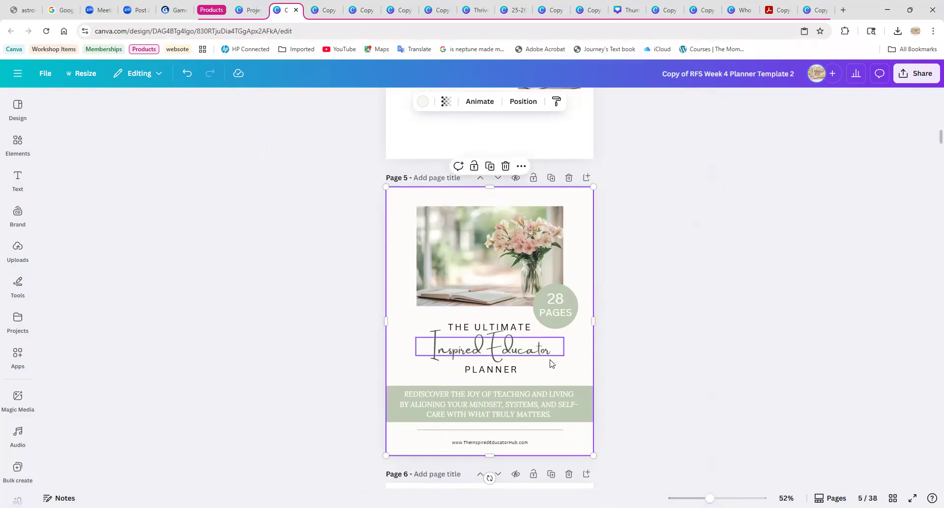
click(504, 353)
drag(504, 354, 503, 352)
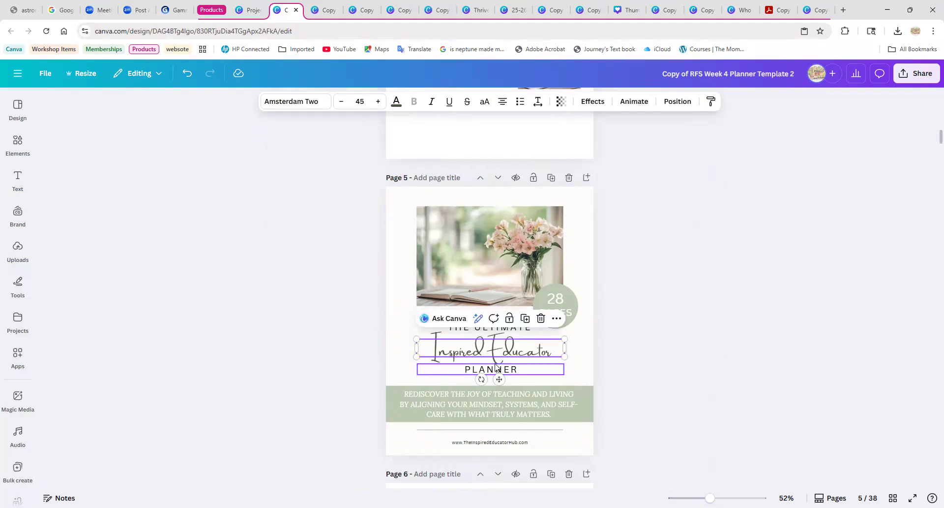
click(583, 370)
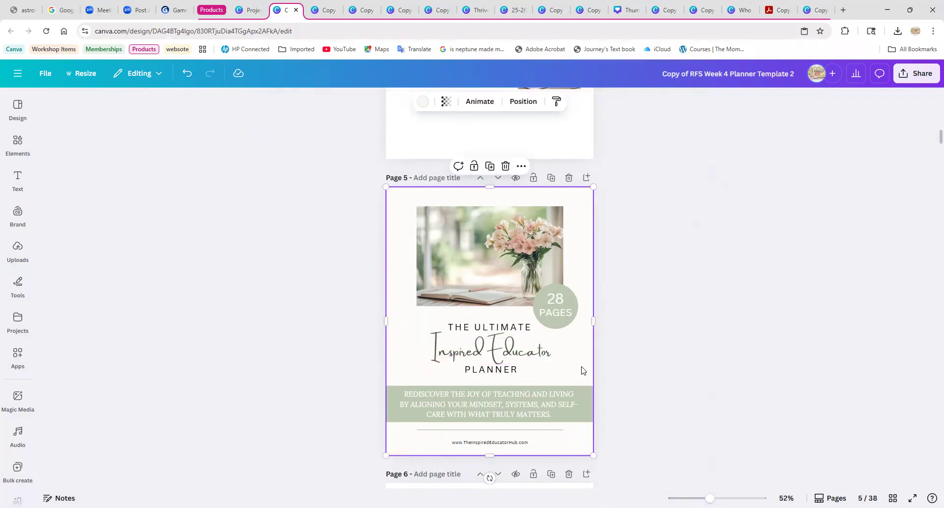
Adjust the position of the "Rediscover the joy of teaching" tagline within the cover's green banner.
ctrl+scroll(551, 430, up, 3)
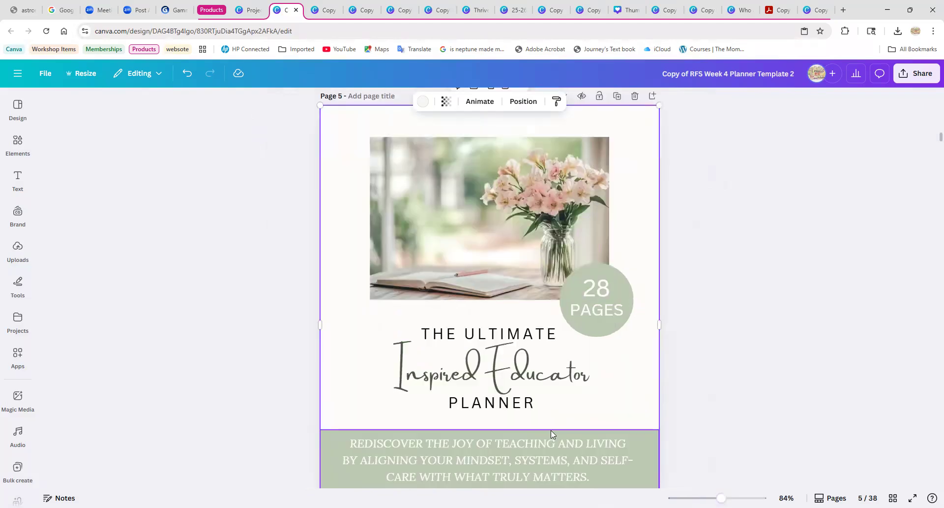
scroll(601, 406, down, 2)
click(537, 363)
drag(537, 363, 490, 360)
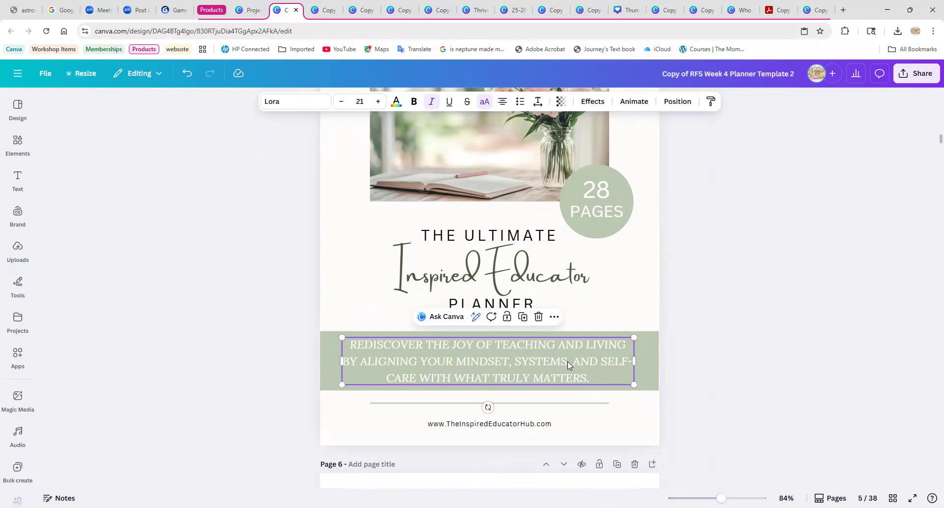
click(632, 433)
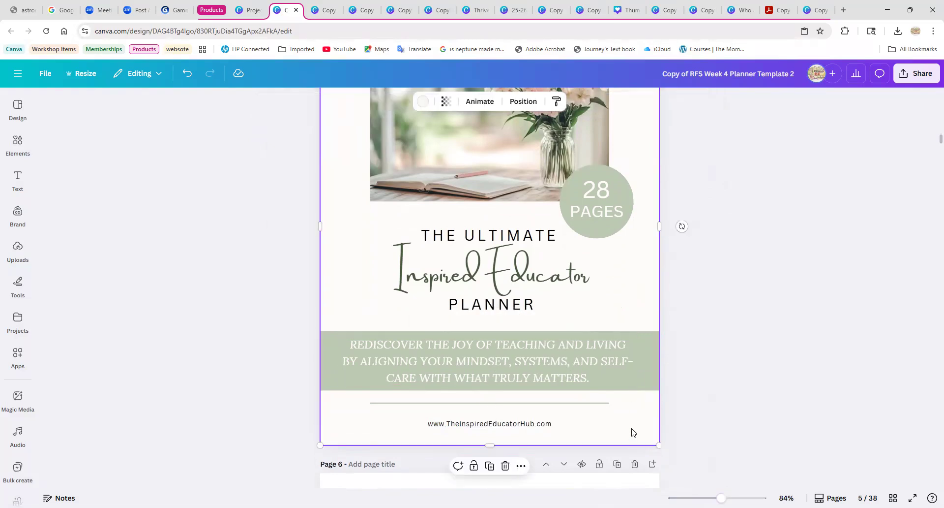
Check the fonts of the "TABLE OF" and "Contents" heading lines on page 6.
scroll(625, 419, down, 1)
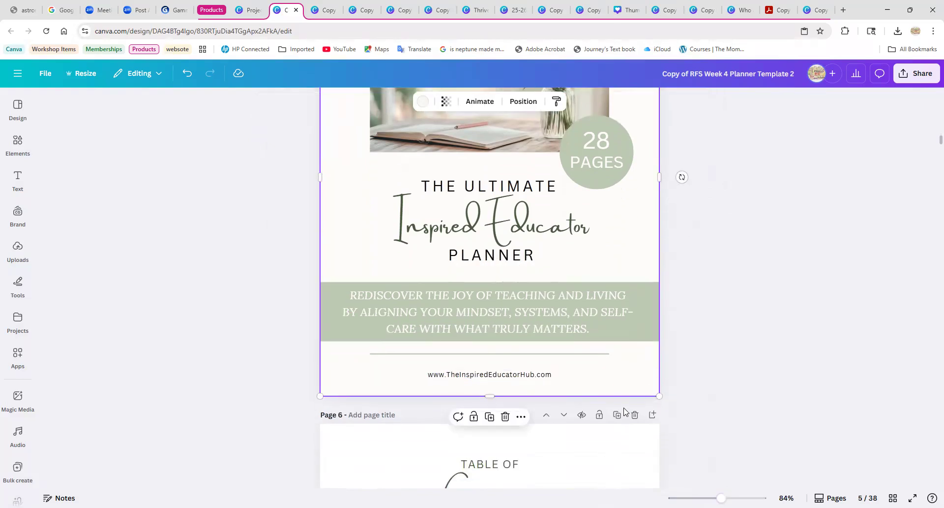
scroll(489, 320, down, 4)
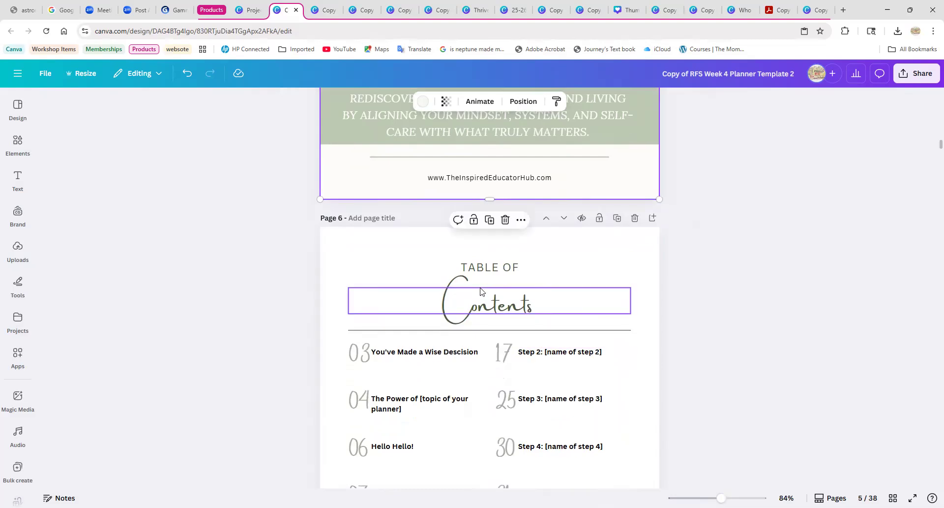
click(481, 270)
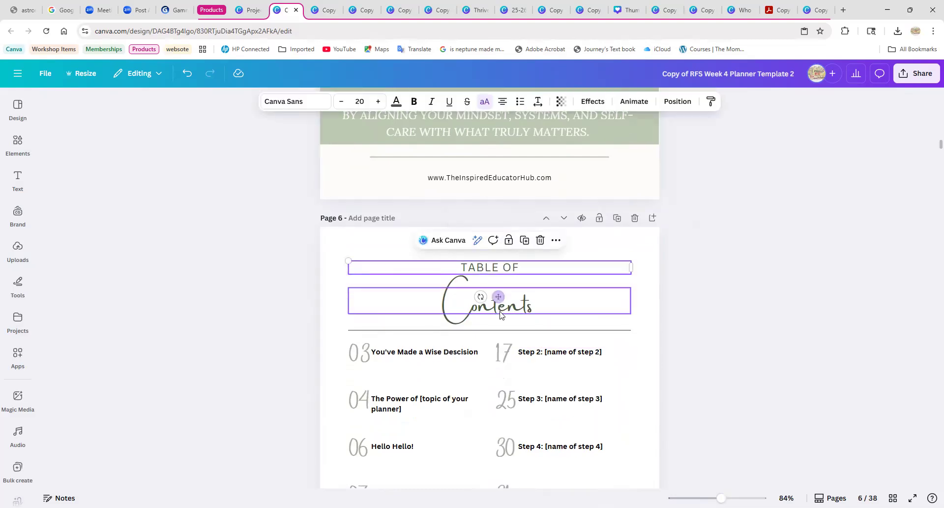
click(452, 309)
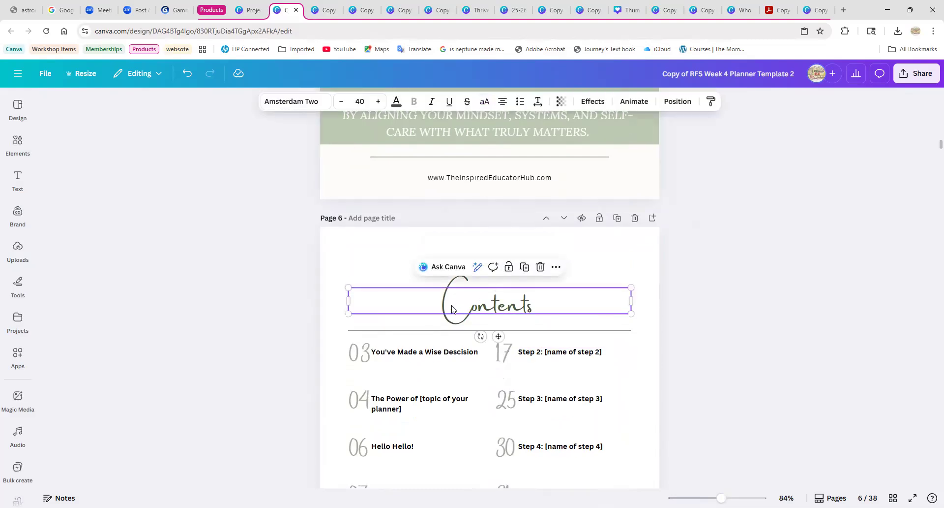
Recolor the cover's "Inspired Educator" line with the Cozy Creative Teacher palette's dark green, and apply the color change across all pages.
scroll(516, 295, up, 4)
click(496, 227)
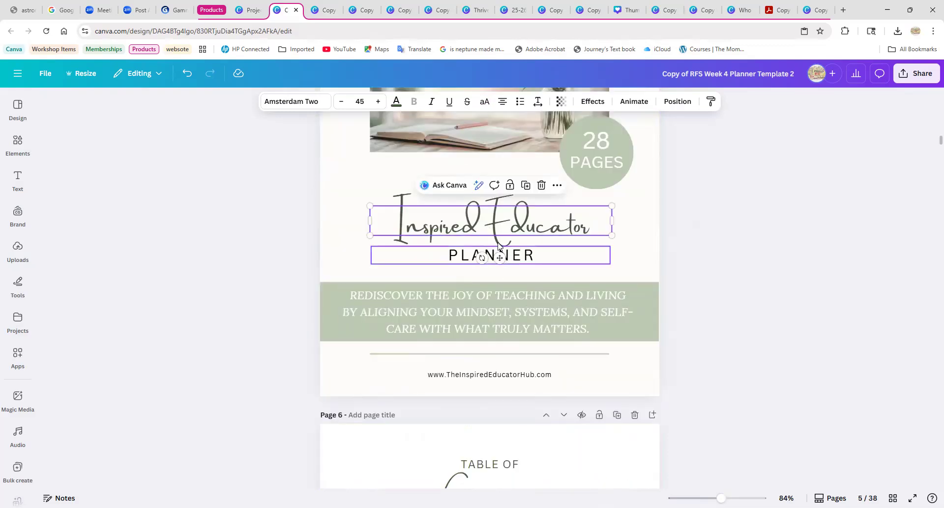
click(396, 101)
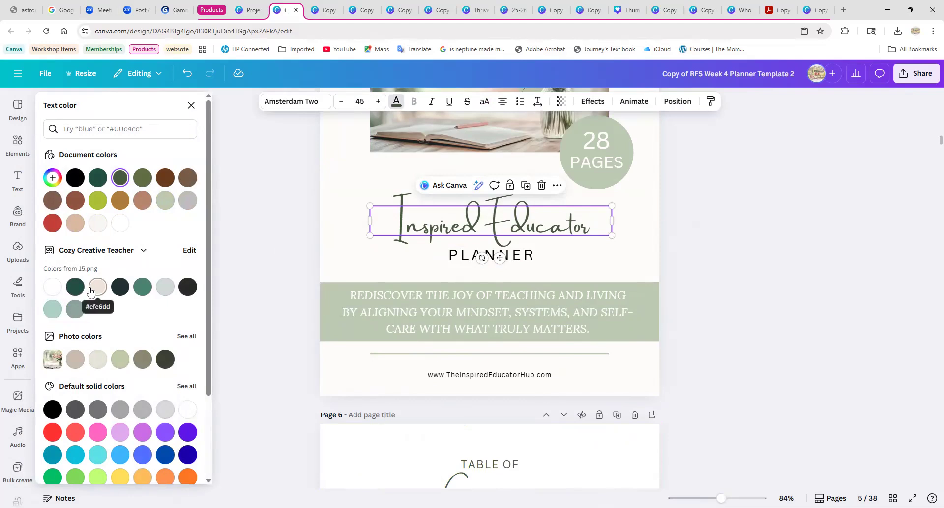
click(75, 286)
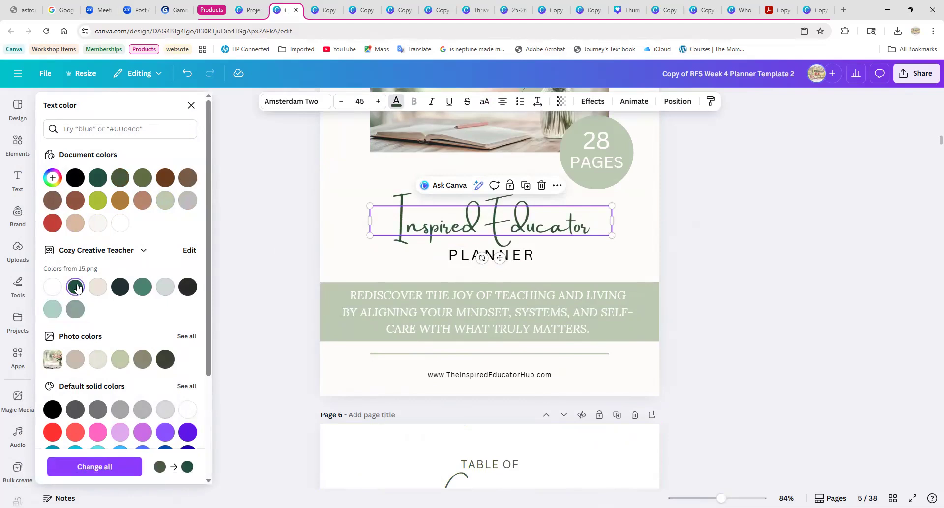
click(98, 466)
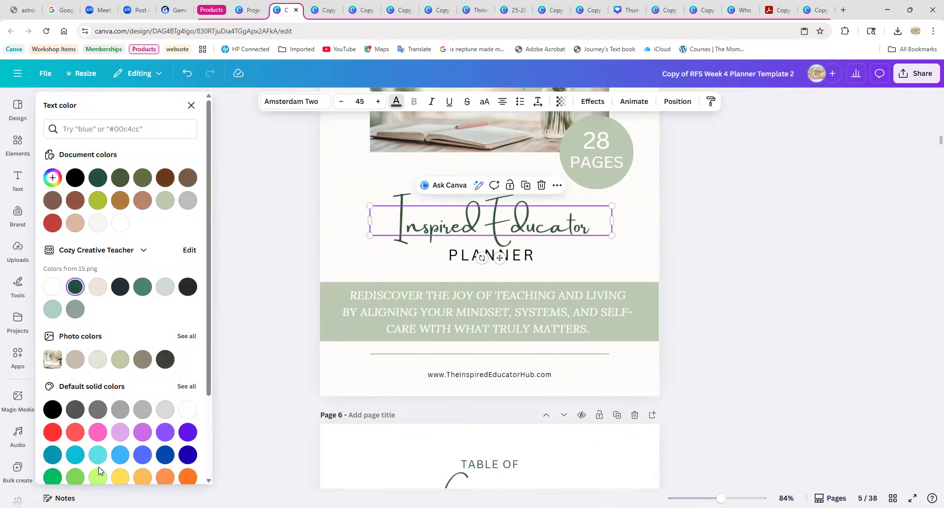
scroll(434, 388, down, 3)
click(484, 362)
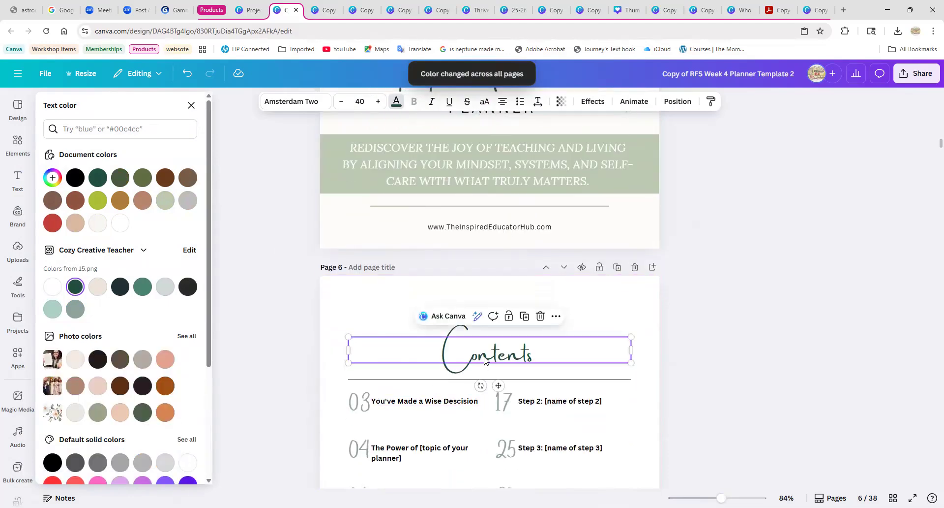
click(192, 105)
Review the recolored headings on pages 6 and 7 and locate the planner-name placeholder in the contents page footer.
scroll(647, 411, down, 2)
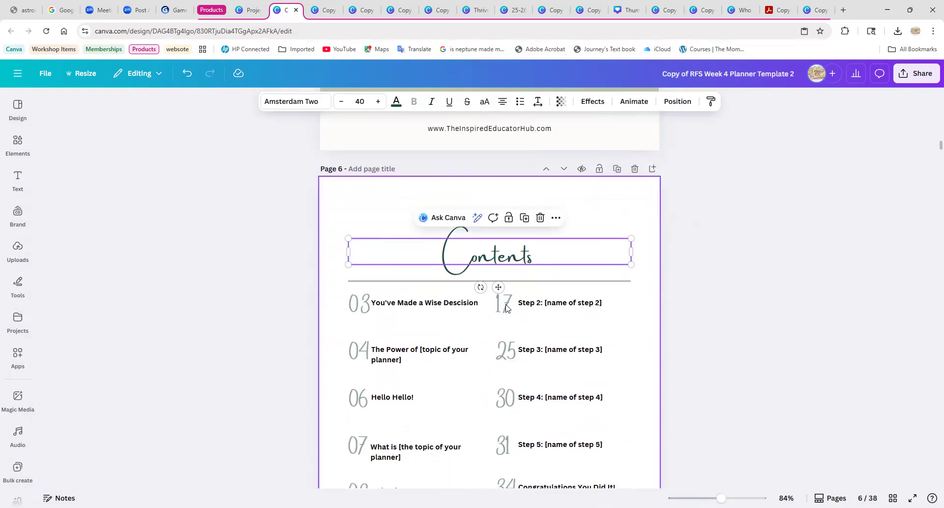
scroll(583, 374, down, 9)
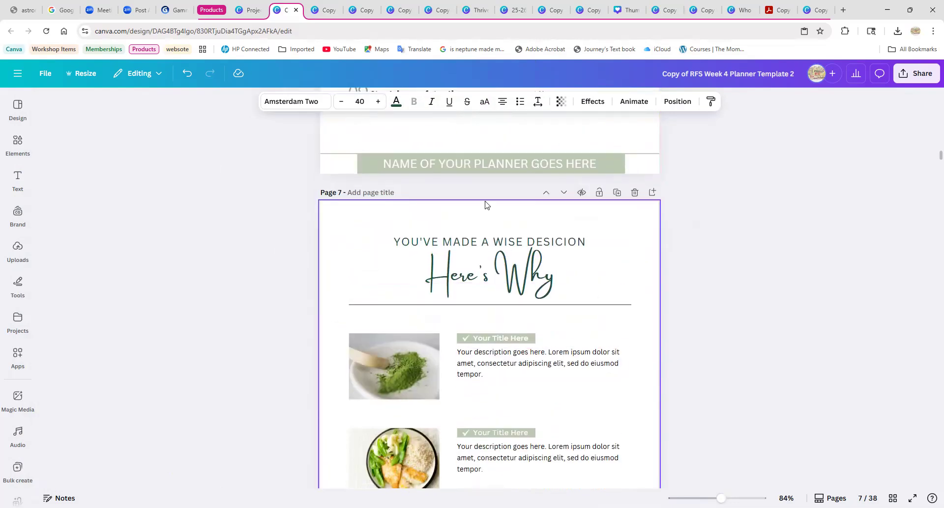
click(556, 166)
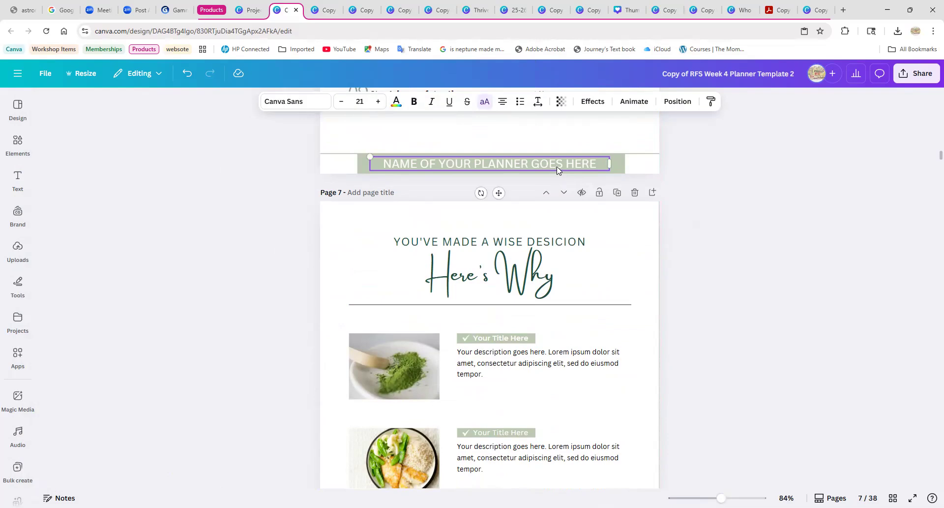
scroll(569, 376, down, 7)
scroll(565, 366, up, 8)
scroll(565, 366, up, 10)
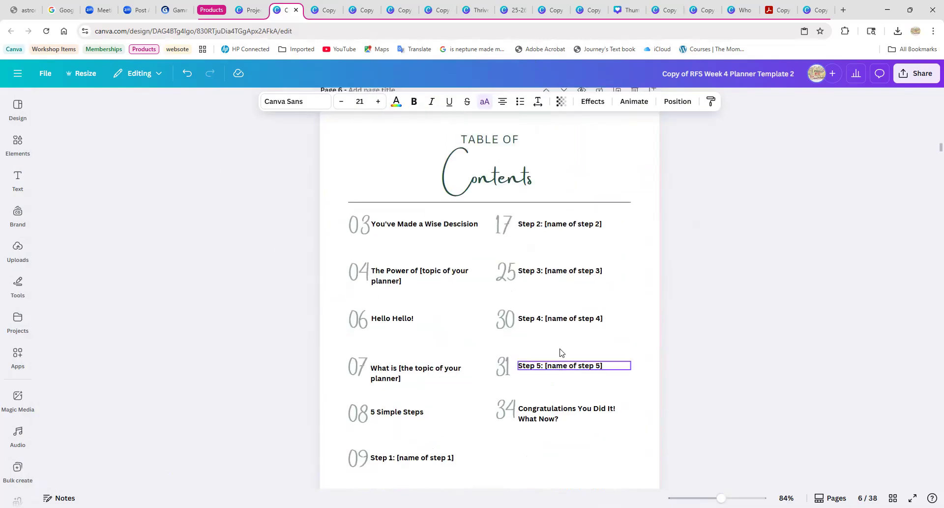
click(461, 276)
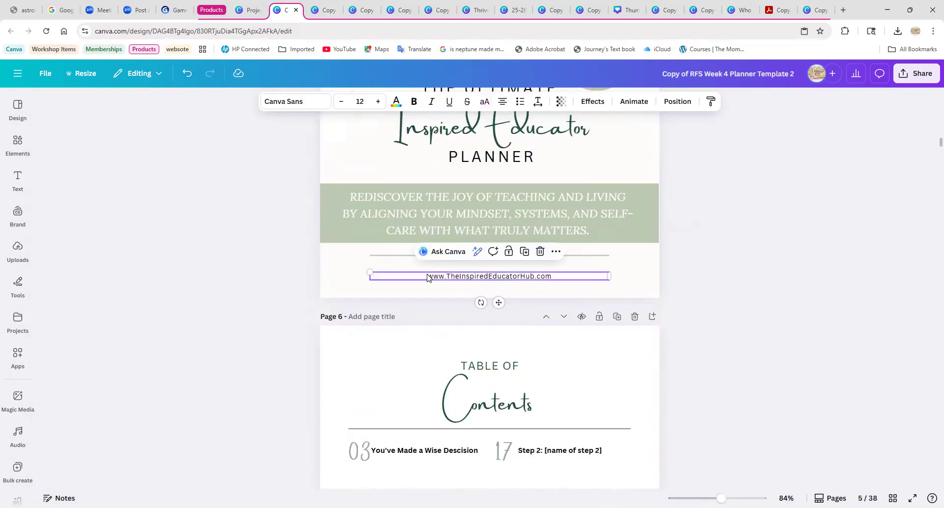
double_click(429, 275)
click(561, 274)
drag(560, 273, 427, 275)
right_click(469, 272)
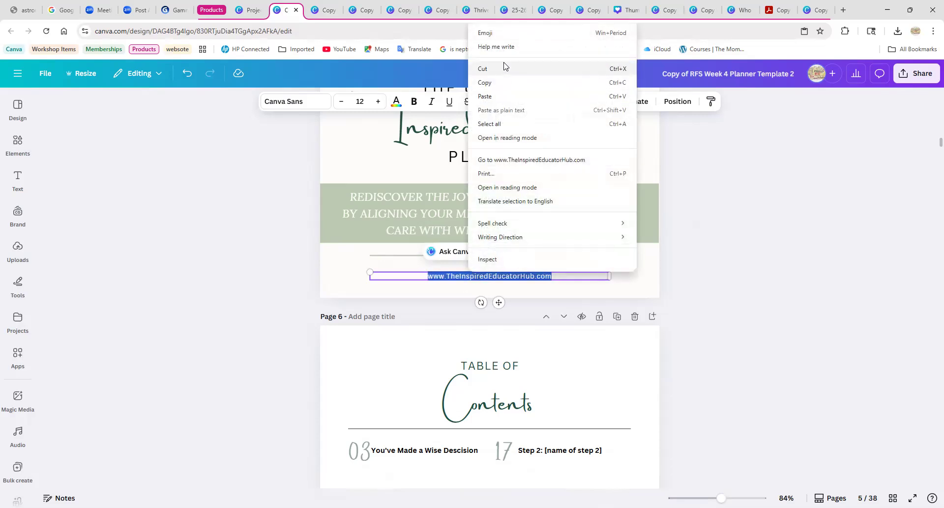
click(496, 82)
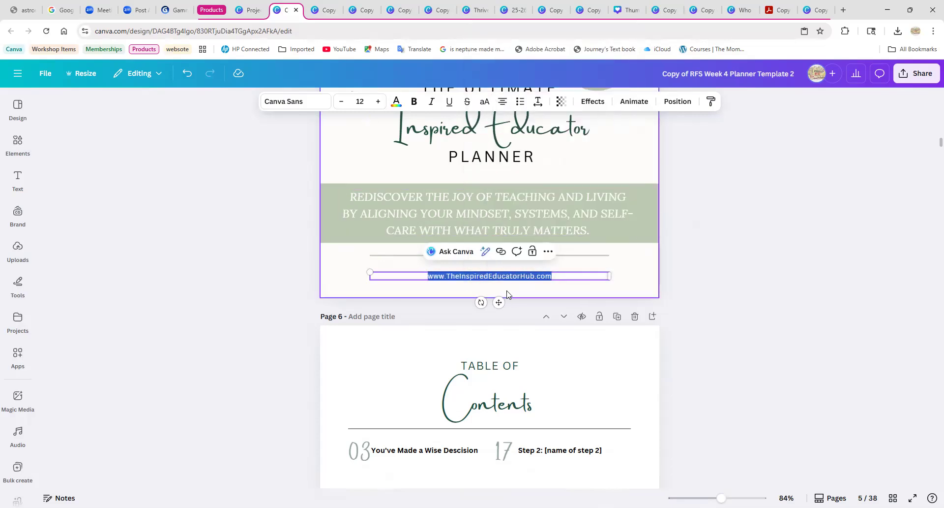
Replace the "Name of your planner goes here" footer text on page 6 with the copied website address.
scroll(494, 389, down, 10)
scroll(494, 389, up, 1)
click(492, 309)
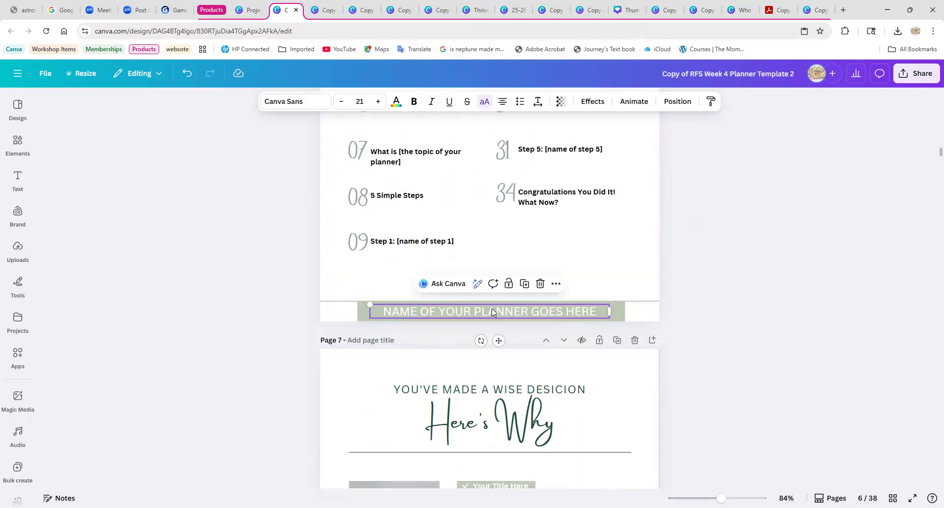
drag(384, 312, 599, 311)
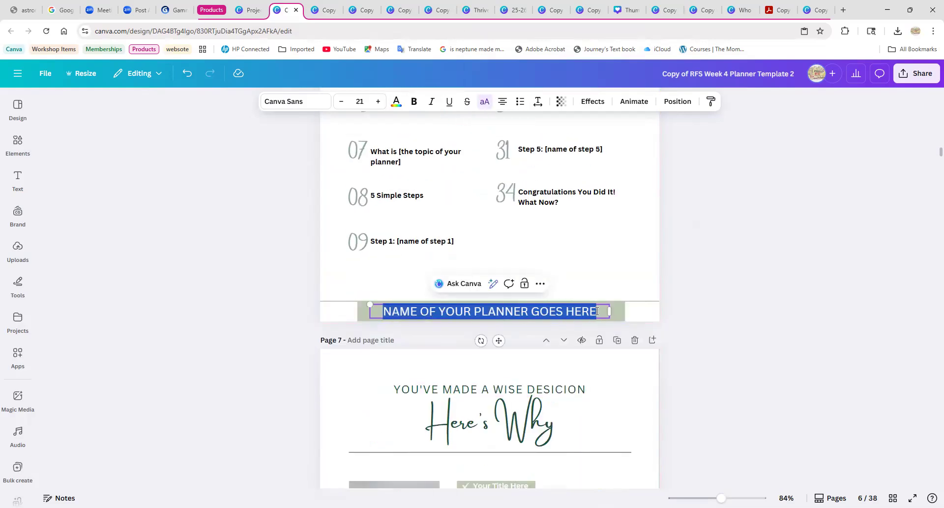
key(ctrl+v)
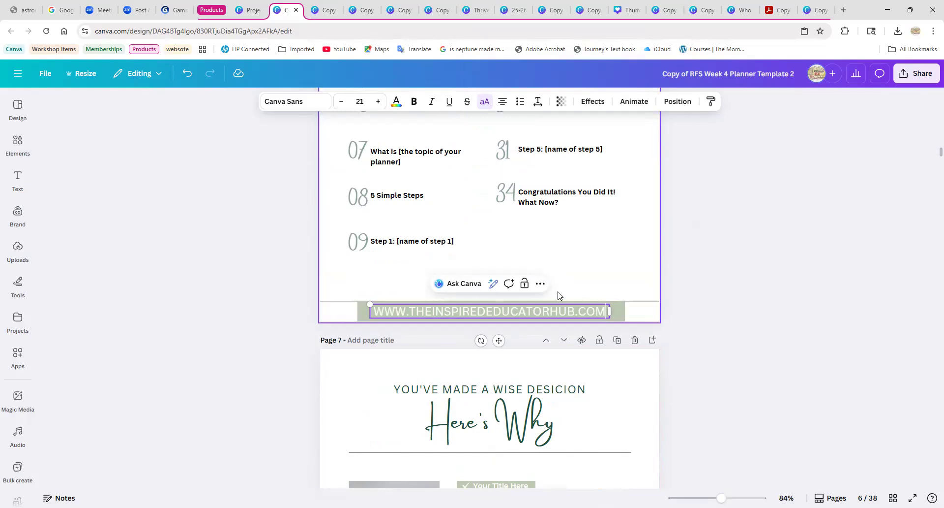
Replace the "Name of your planner goes here" footer text on page 7 with the copied website address.
scroll(588, 344, down, 5)
scroll(582, 358, down, 4)
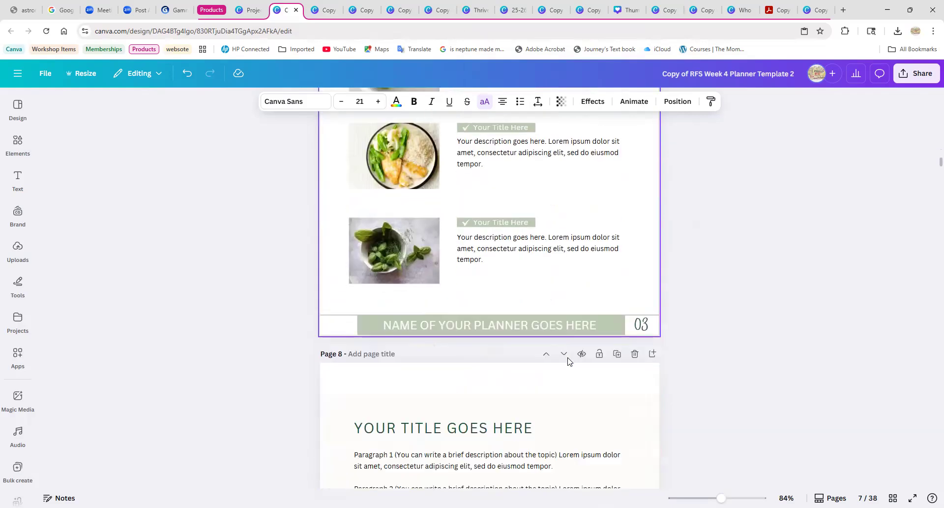
click(512, 286)
drag(597, 286, 381, 285)
key(ctrl+v)
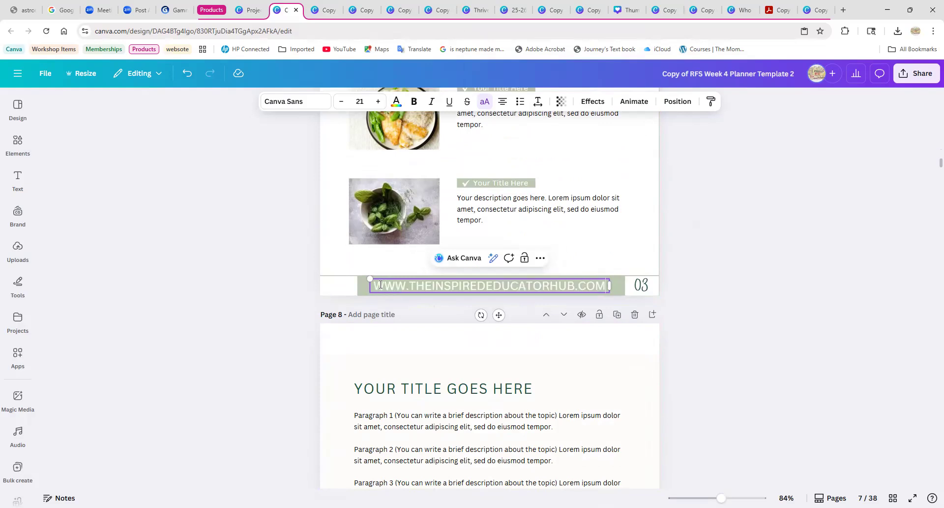
Change the font of the website address at the bottom of the cover on page 5 to Lora.
scroll(522, 339, up, 9)
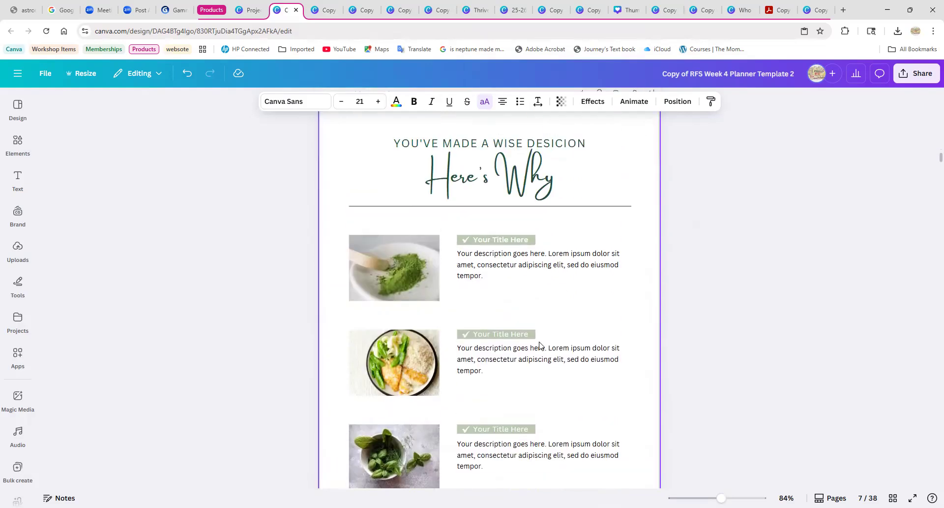
scroll(496, 353, up, 9)
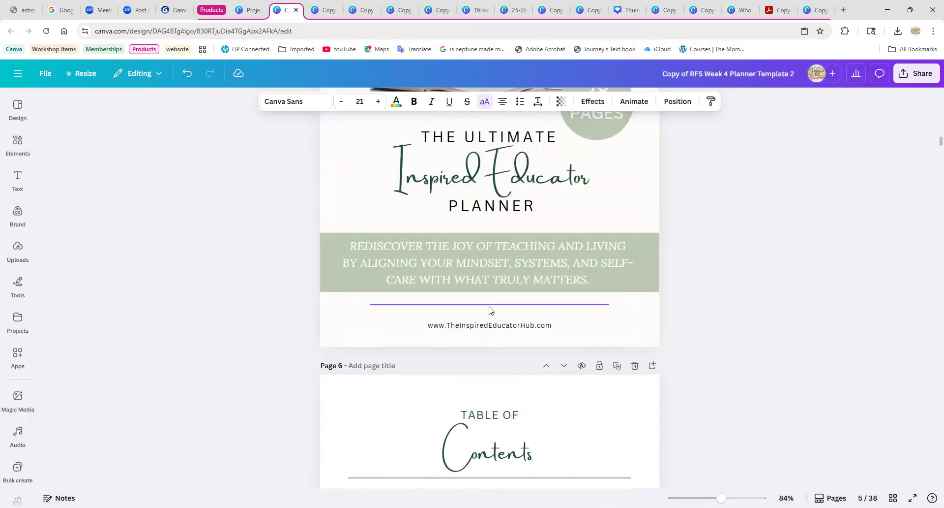
click(489, 325)
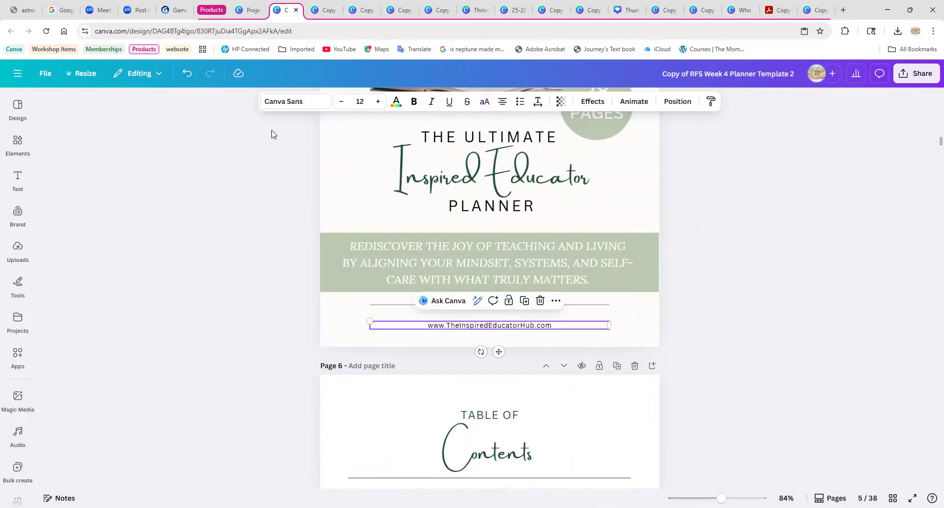
click(284, 101)
scroll(138, 324, down, 2)
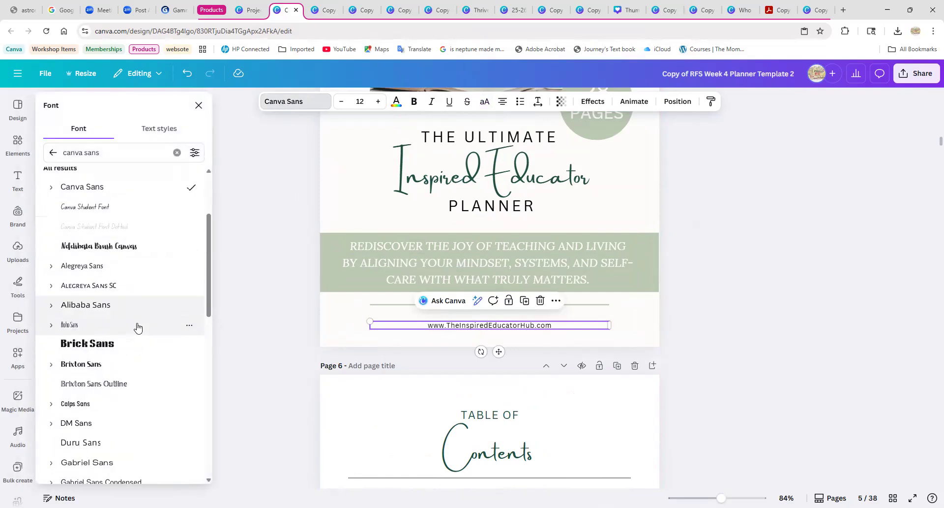
scroll(138, 327, down, 3)
scroll(126, 333, up, 5)
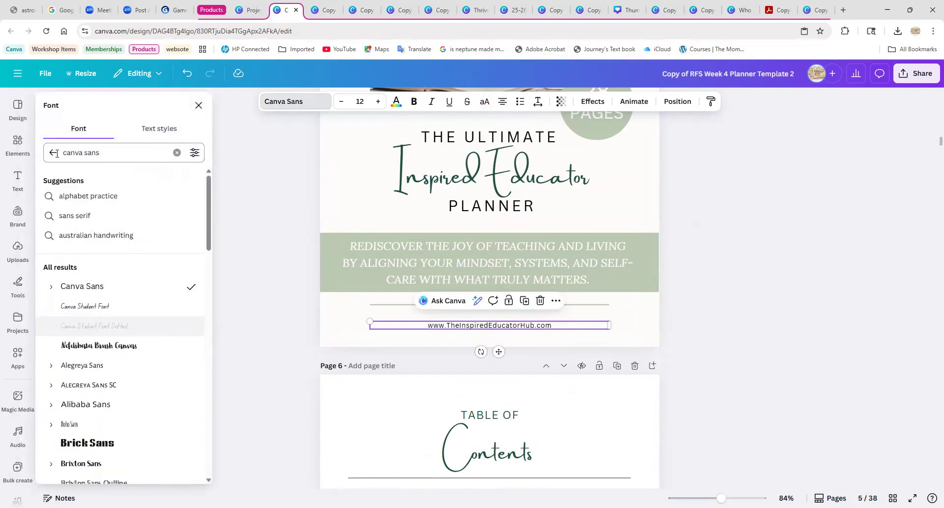
click(53, 152)
click(75, 259)
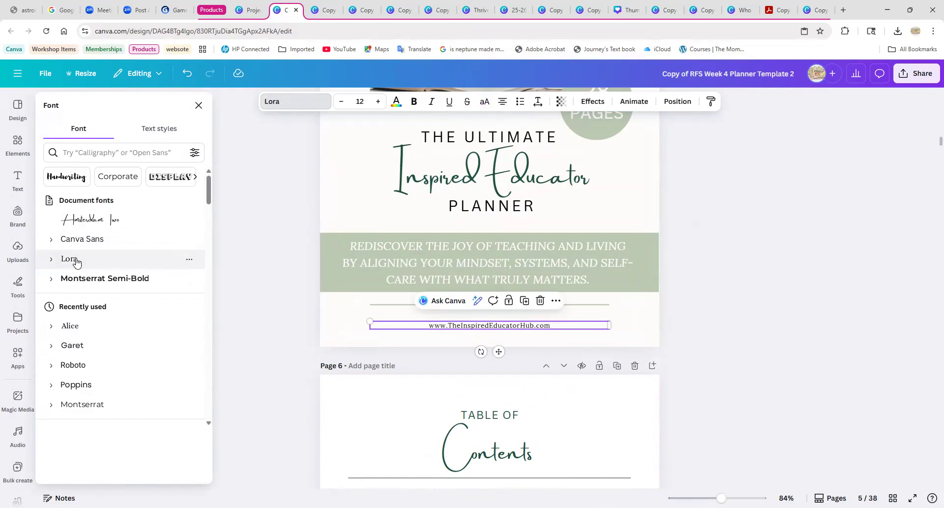
click(263, 430)
click(725, 375)
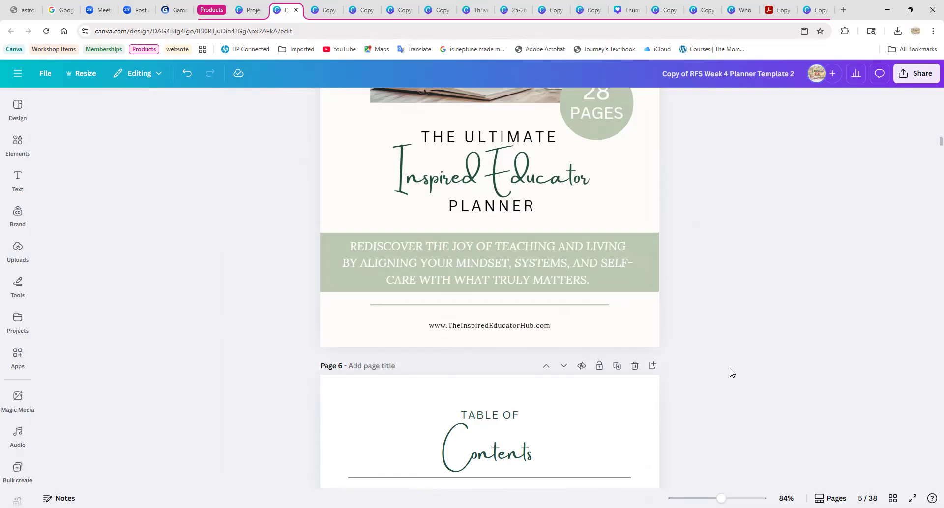
Change the font of the website address in the page 6 footer to Lora.
scroll(731, 371, down, 9)
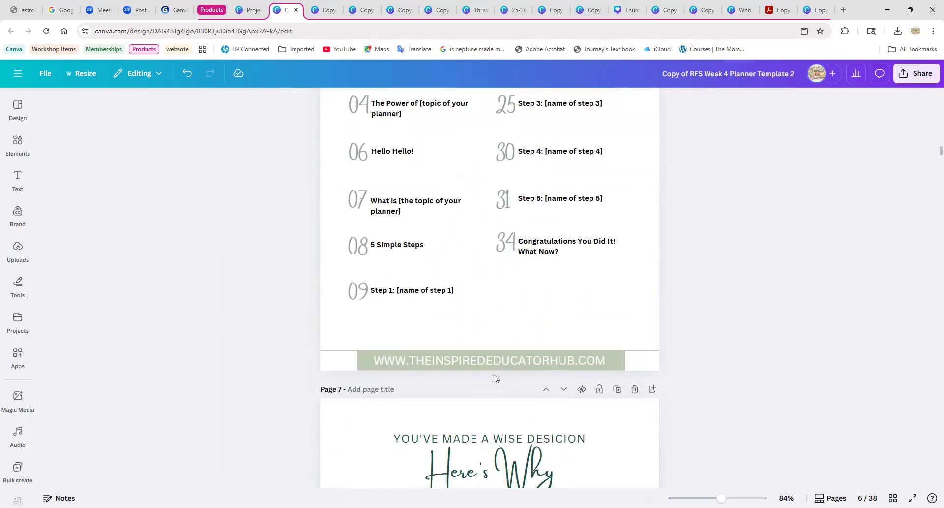
click(491, 362)
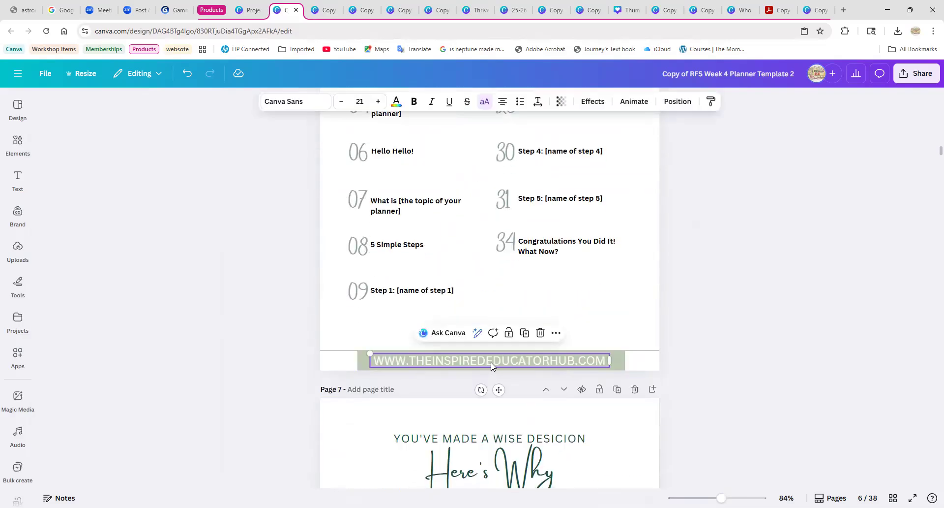
click(288, 102)
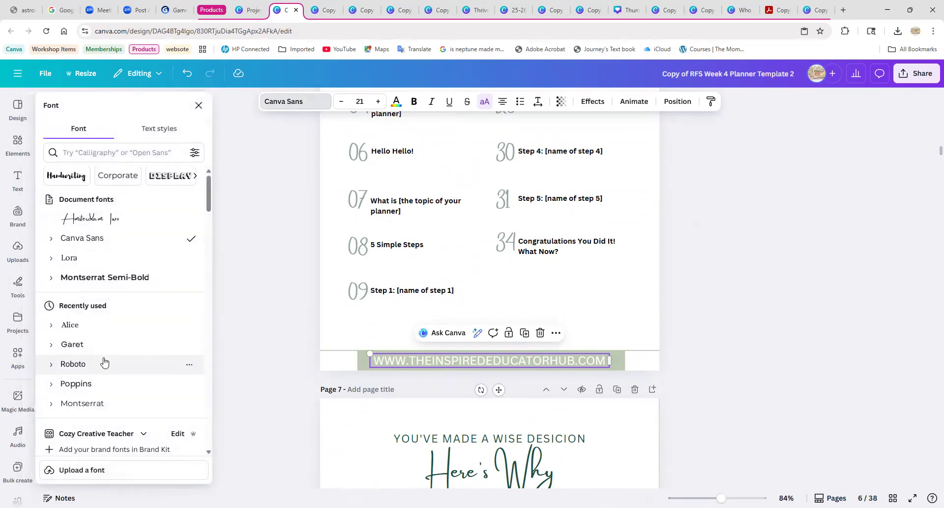
scroll(79, 249, down, 1)
click(69, 210)
scroll(129, 404, down, 3)
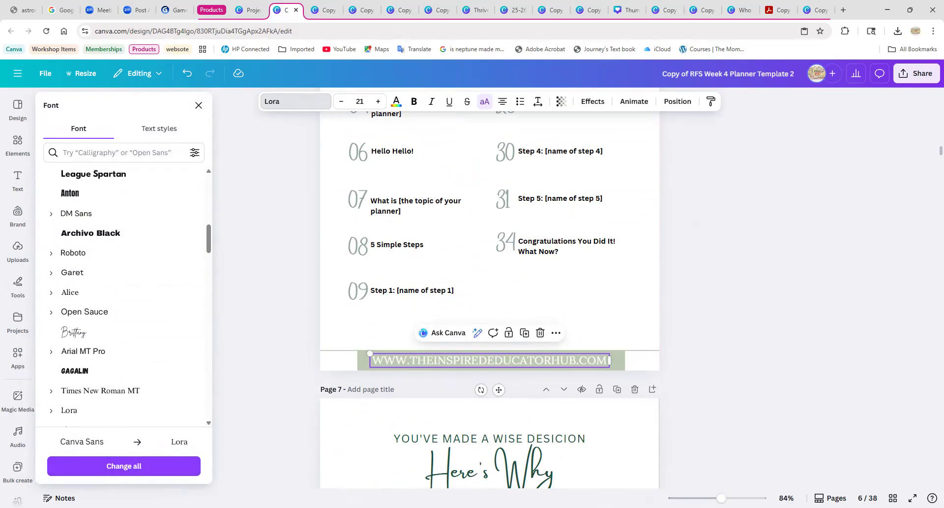
Examine the lettering of the cover's website address and compare it with the "Table of Contents" heading on page 6.
scroll(482, 281, up, 6)
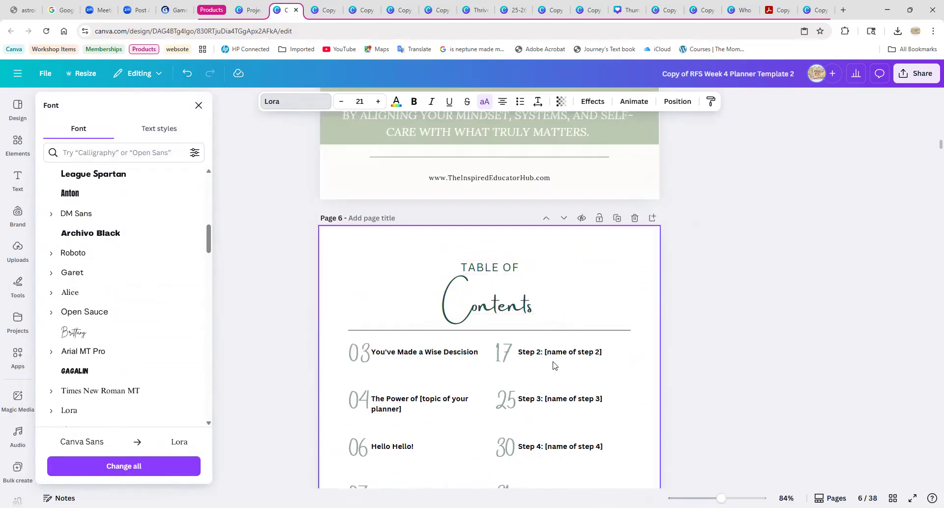
scroll(531, 339, up, 2)
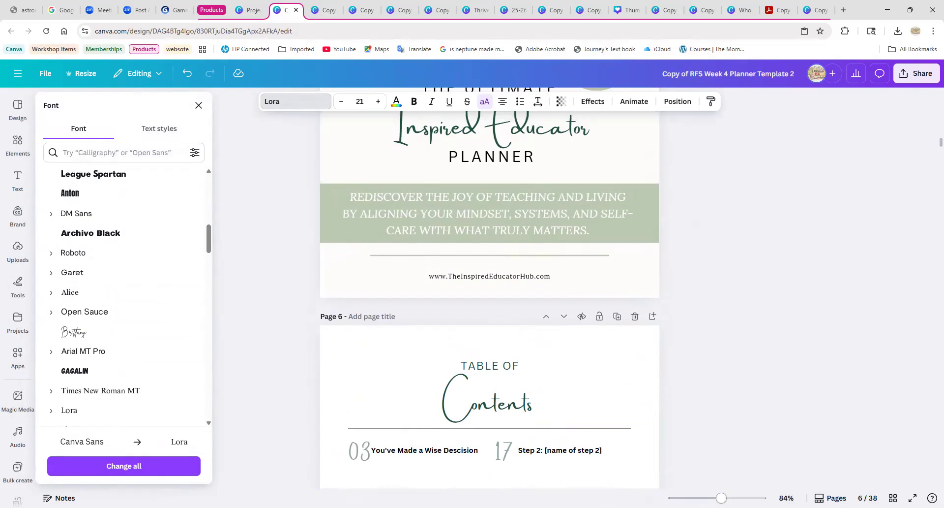
scroll(536, 320, up, 3)
click(478, 264)
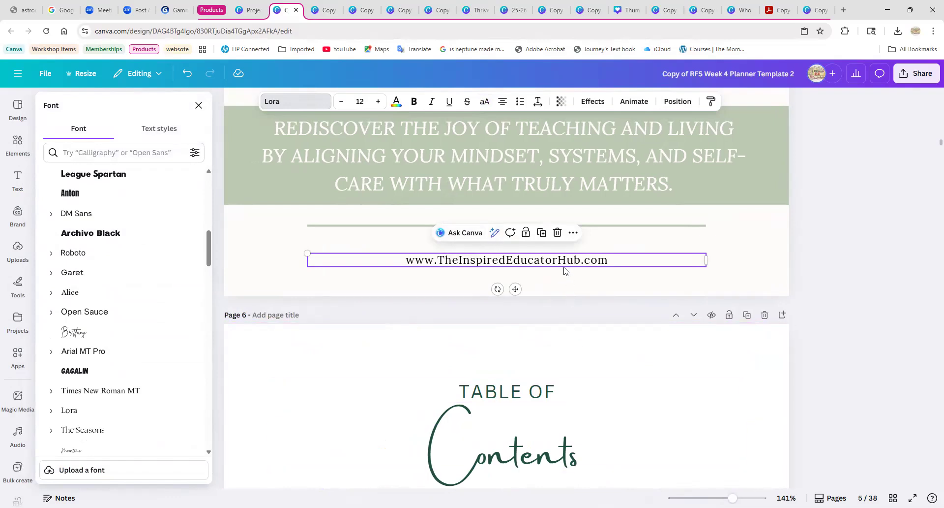
click(549, 439)
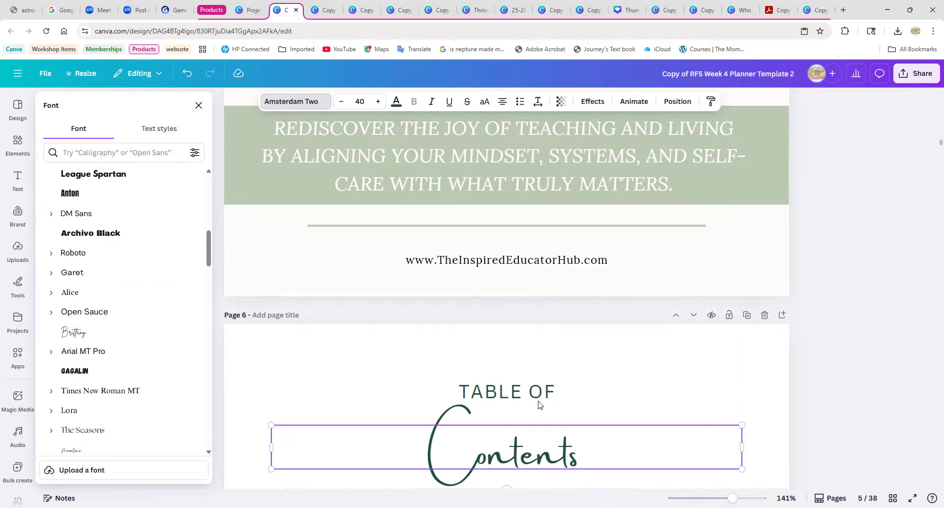
scroll(539, 400, down, 1)
click(596, 373)
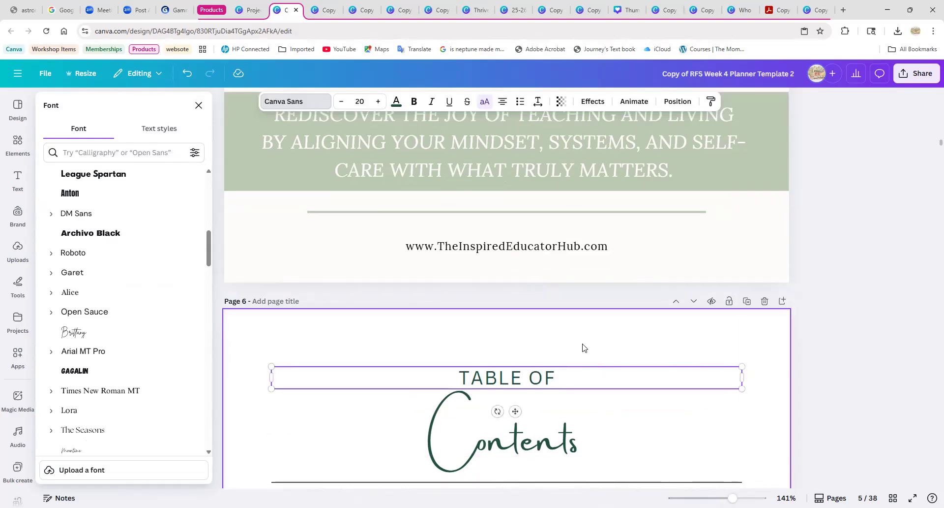
click(579, 343)
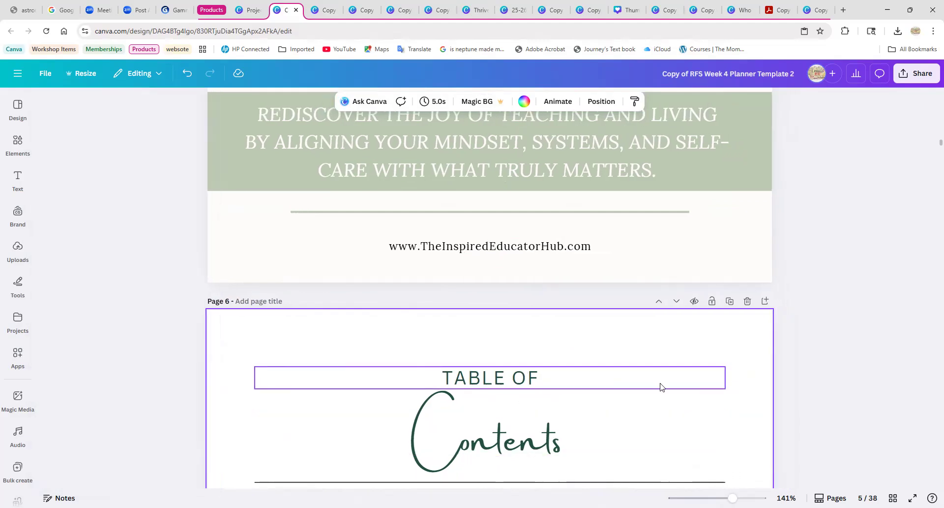
Set the font size of the website address in the page 6 footer to 14.
scroll(661, 387, down, 10)
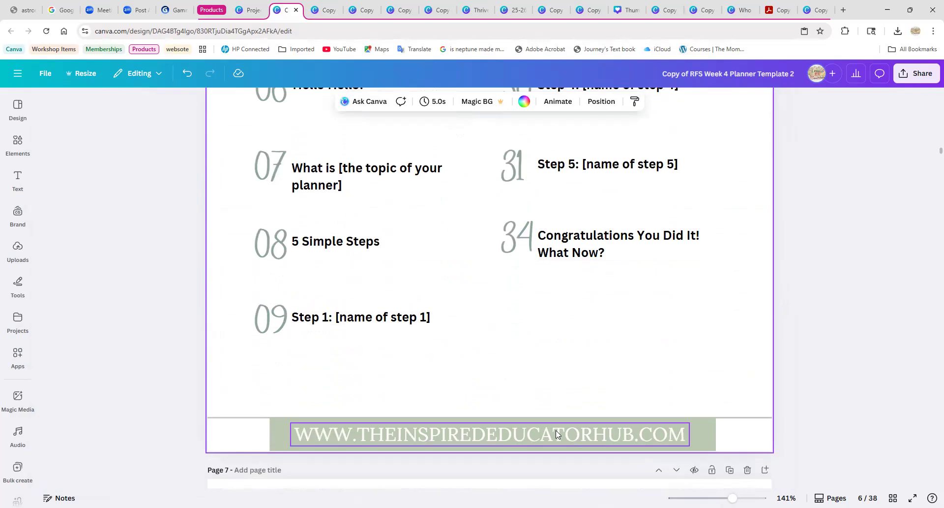
scroll(555, 434, down, 4)
drag(733, 497, 724, 498)
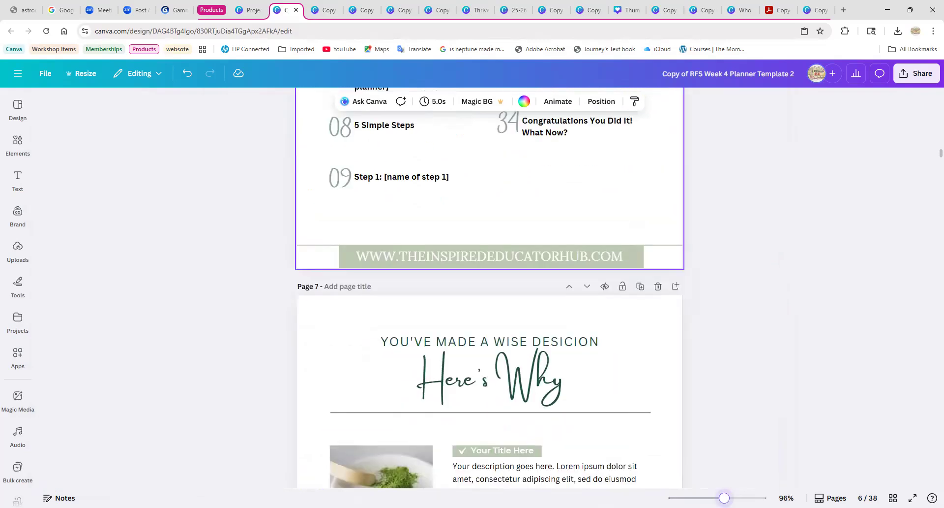
click(581, 261)
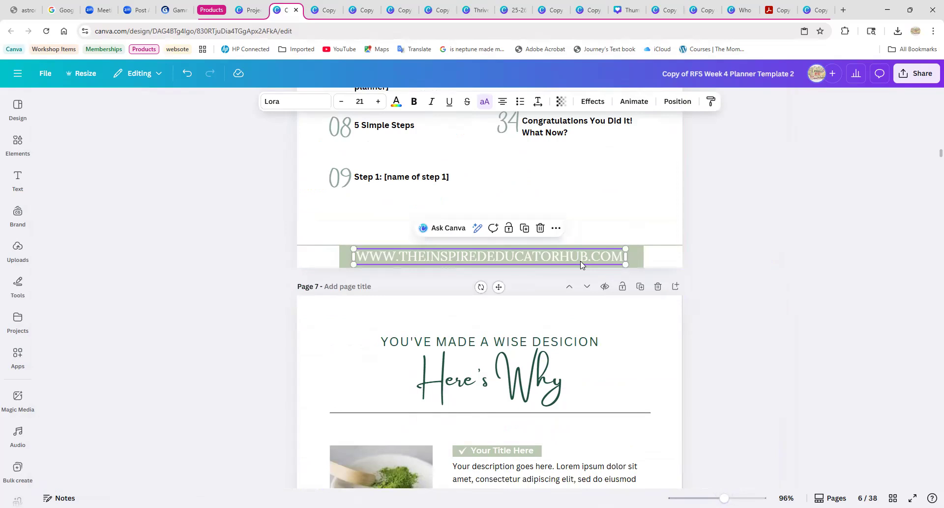
click(362, 103)
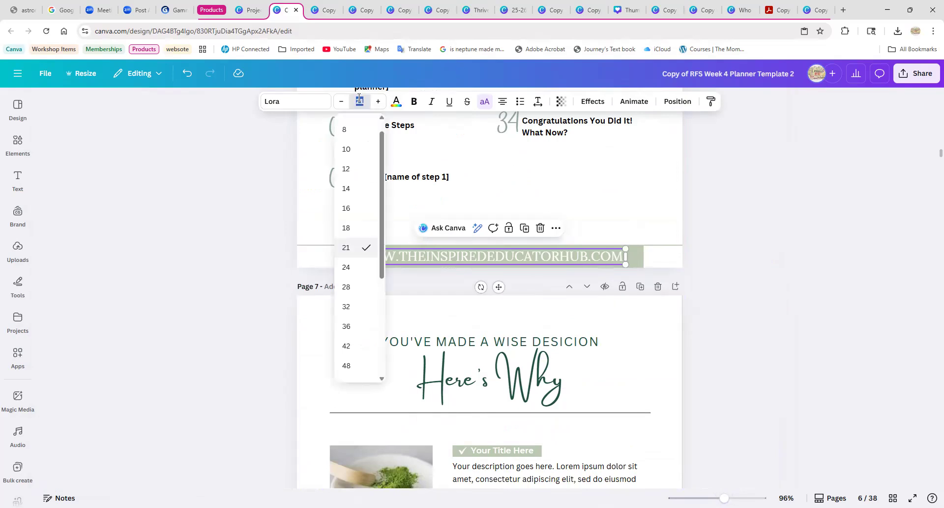
click(348, 189)
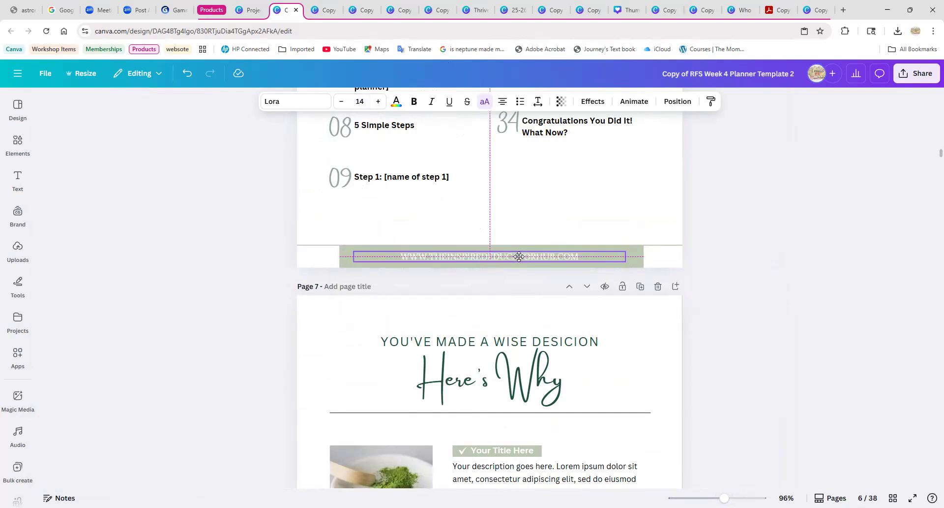
click(716, 264)
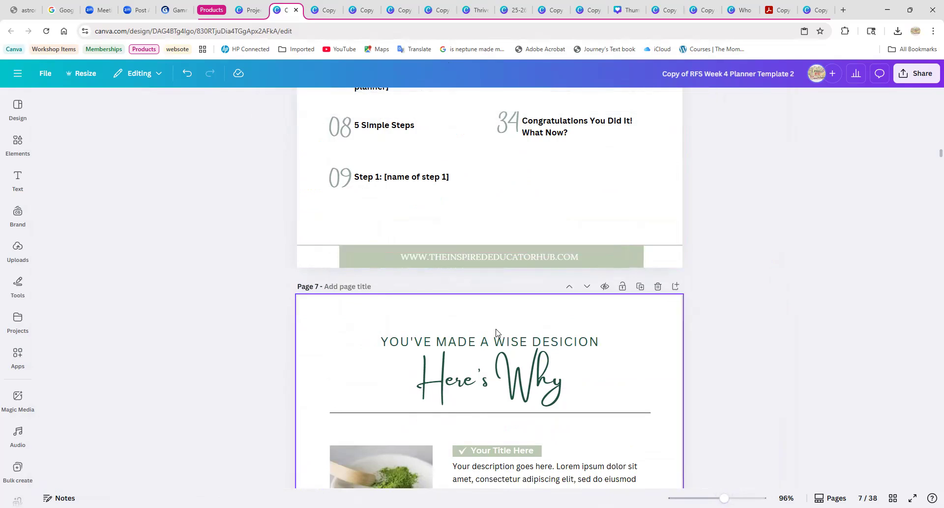
Copy the restyled website address from the page 6 footer.
scroll(644, 292, down, 10)
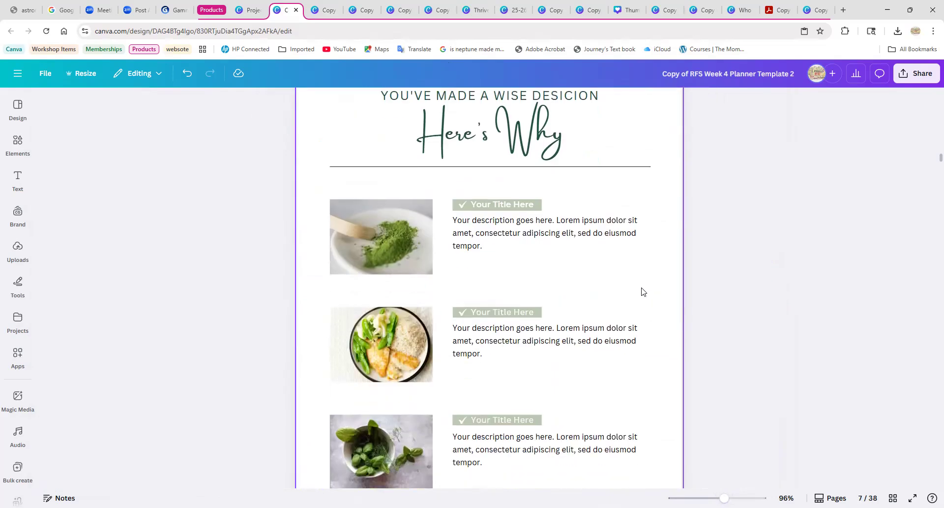
scroll(580, 290, up, 12)
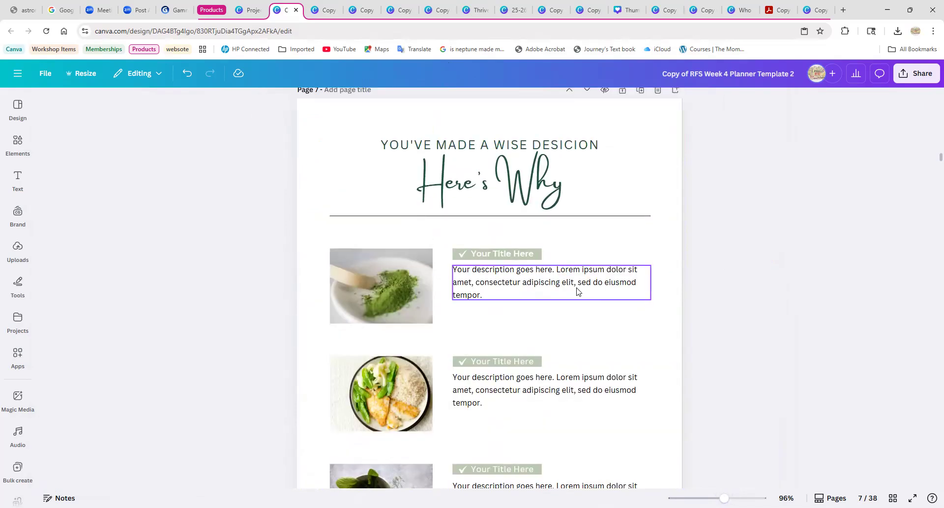
click(497, 258)
click(497, 258)
drag(590, 257, 398, 257)
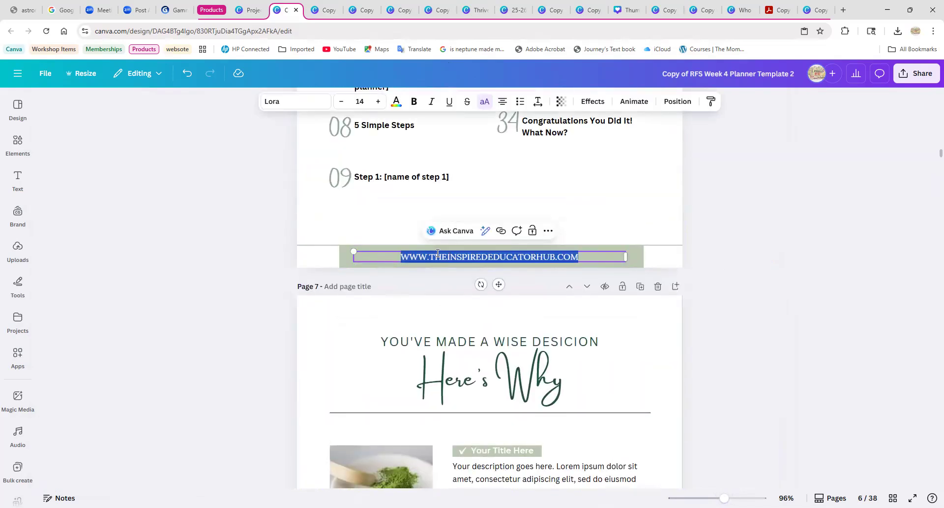
right_click(438, 253)
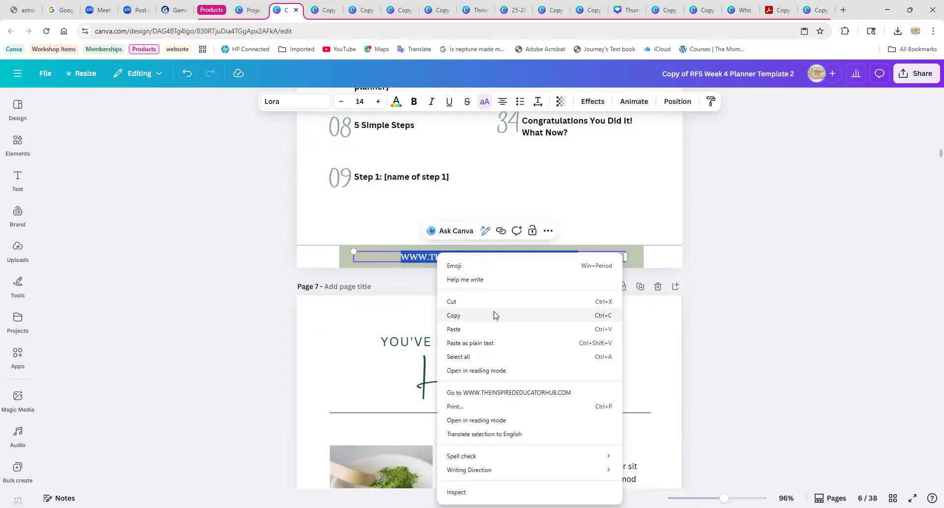
click(495, 315)
right_click(451, 255)
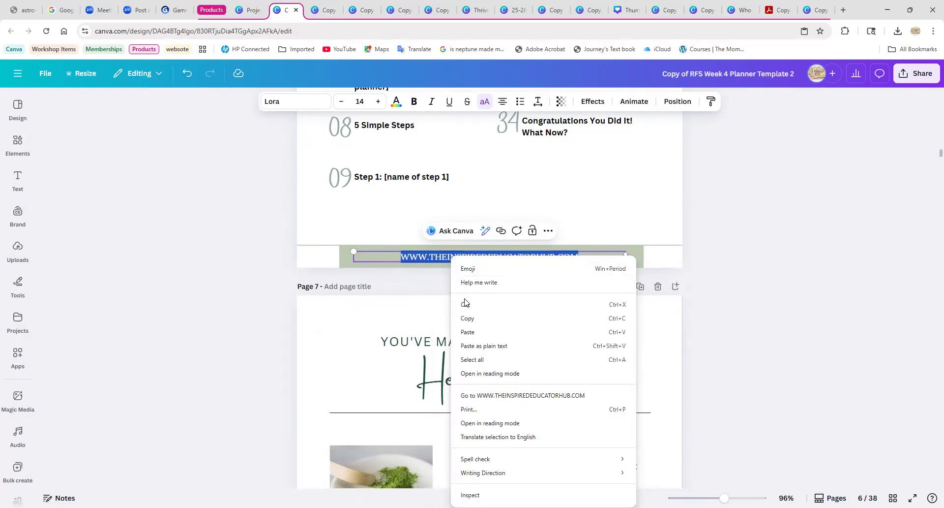
click(467, 313)
Try pasting the copied address as plain text over the footer text on page 7, and undo it.
scroll(474, 332, down, 7)
scroll(480, 331, down, 5)
double_click(495, 195)
drag(621, 198, 393, 193)
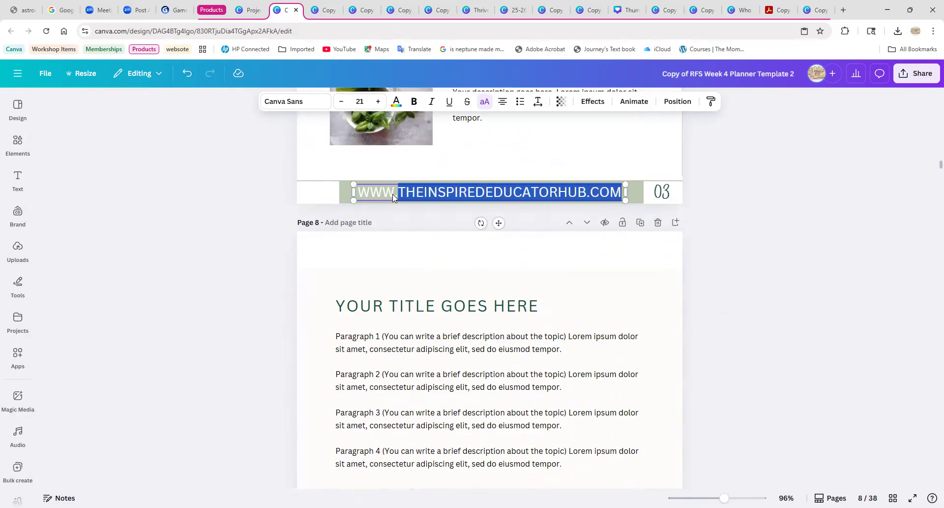
right_click(411, 202)
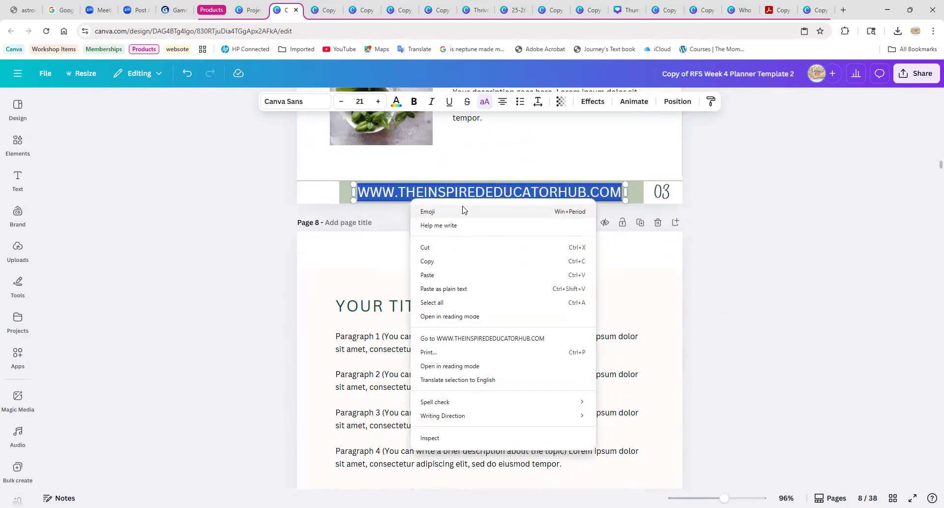
click(461, 293)
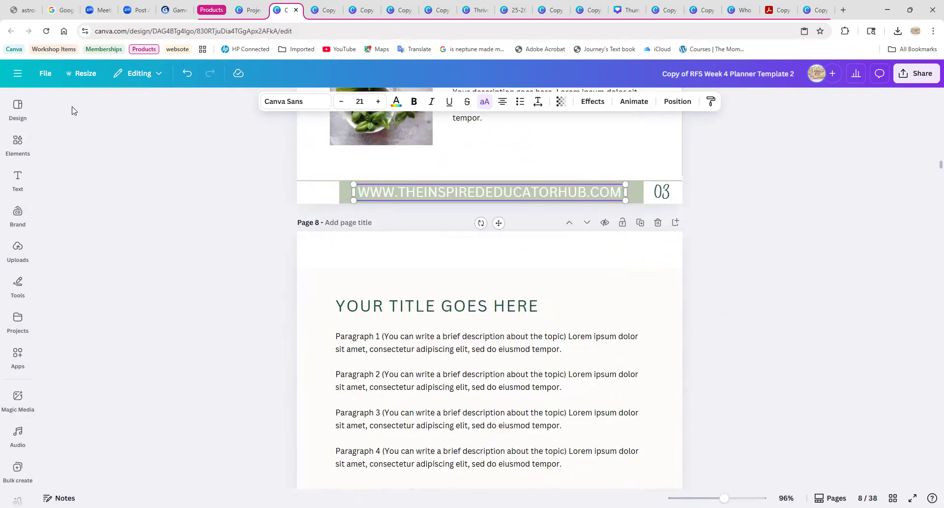
click(186, 74)
Paste the copied address over the page 7 footer text using the regular paste instead of plain text.
mouse_move(356, 192)
mouse_down()
mouse_move(622, 191)
mouse_move(345, 191)
mouse_up()
right_click(389, 196)
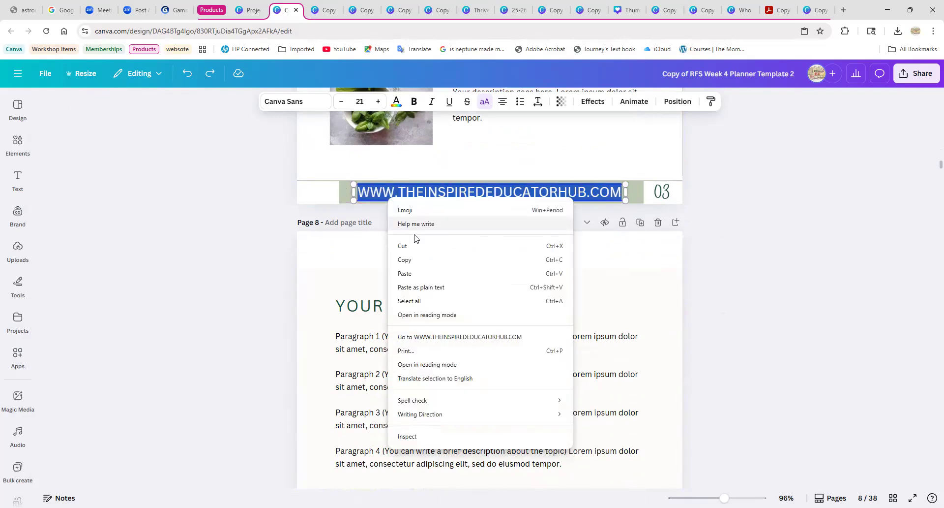
click(406, 273)
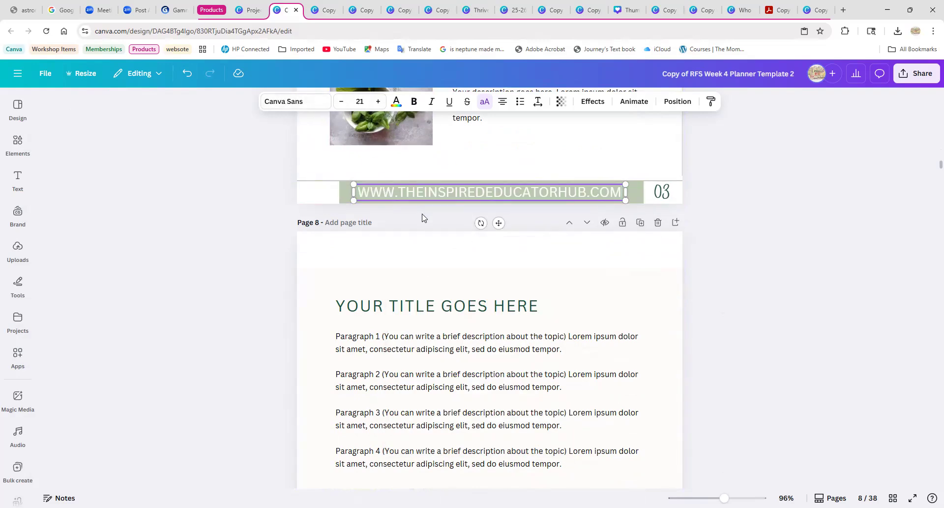
Review pages 6 to 8, comparing the pasted website footer on page 7 with the page 6 footer and checking the placeholder text.
scroll(426, 200, up, 2)
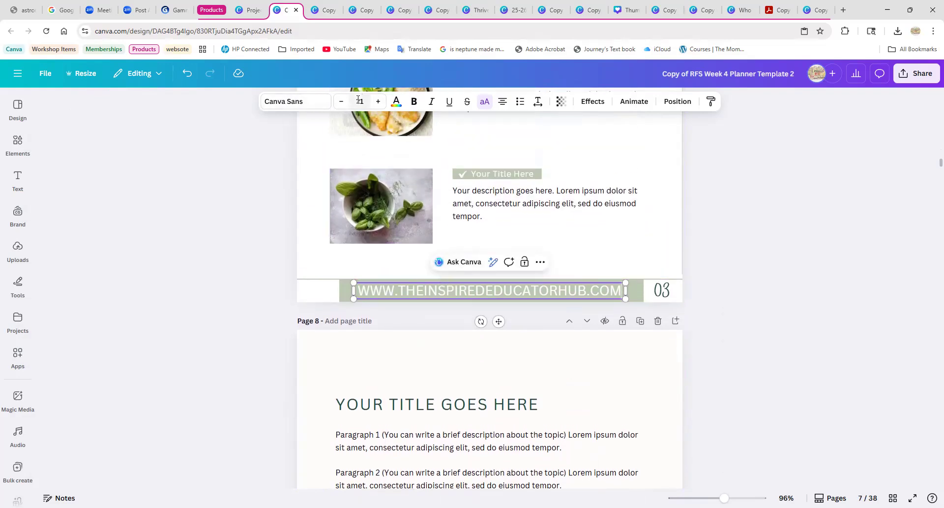
scroll(427, 278, up, 2)
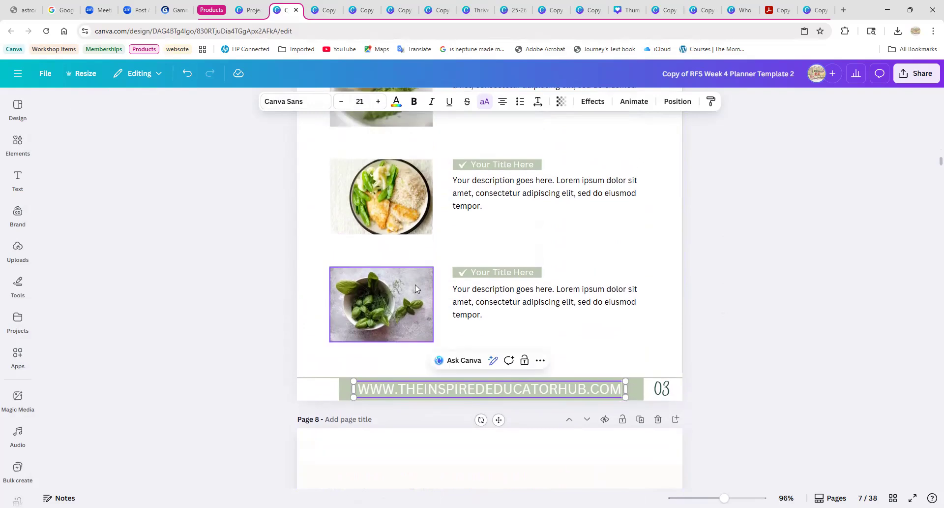
scroll(419, 291, up, 4)
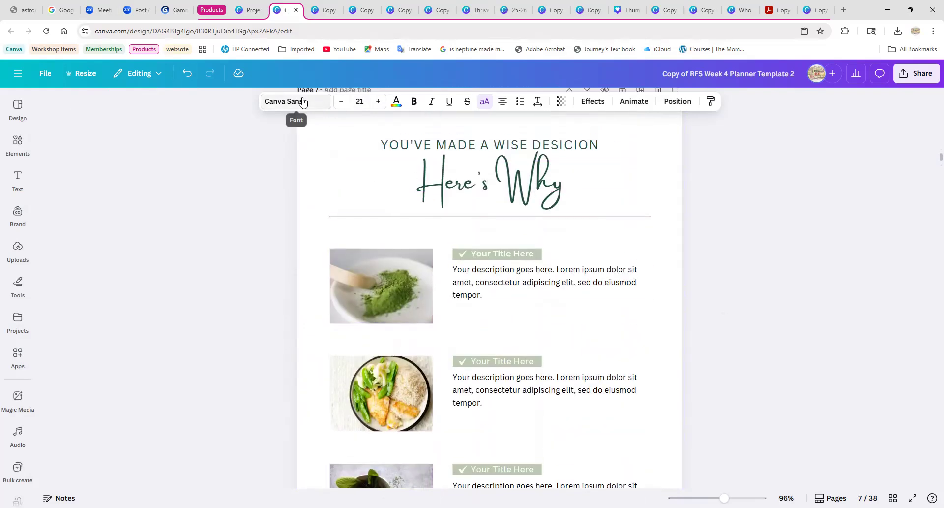
scroll(312, 124, up, 4)
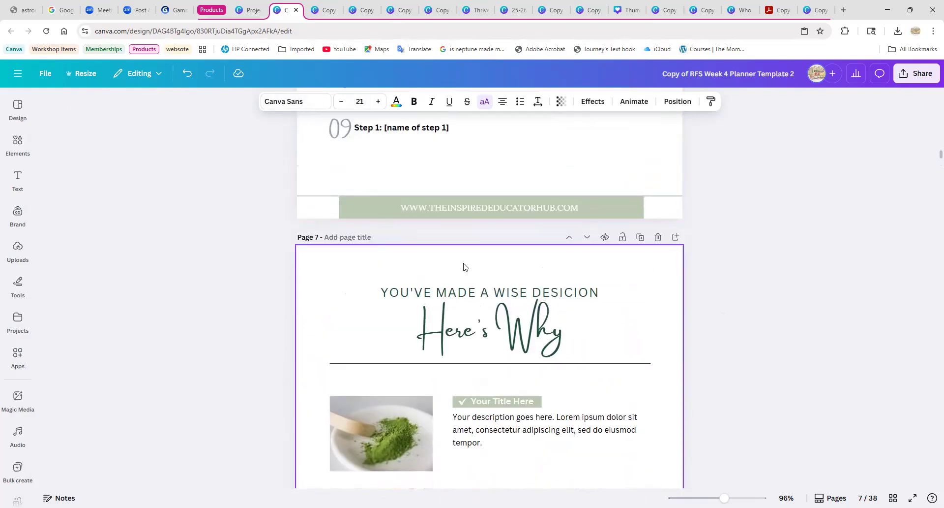
scroll(482, 285, down, 4)
scroll(597, 343, up, 7)
scroll(600, 331, down, 8)
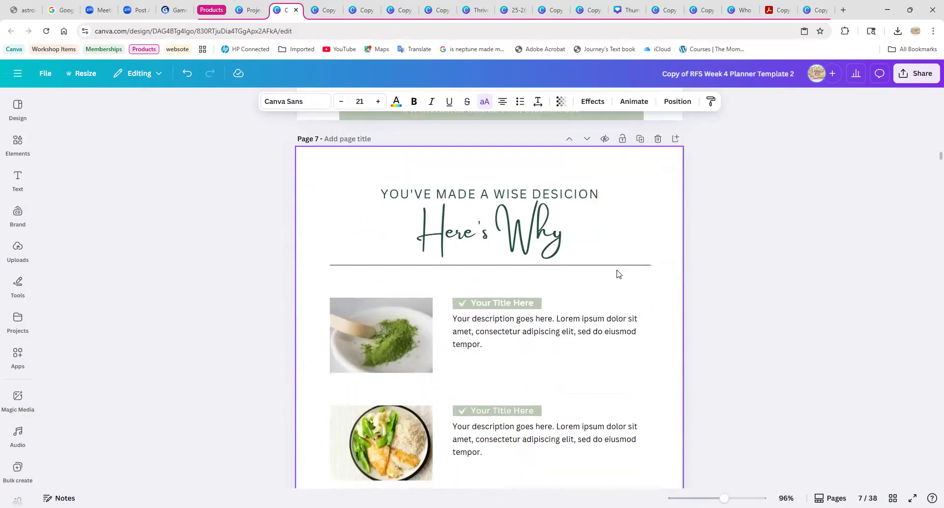
scroll(600, 256, down, 8)
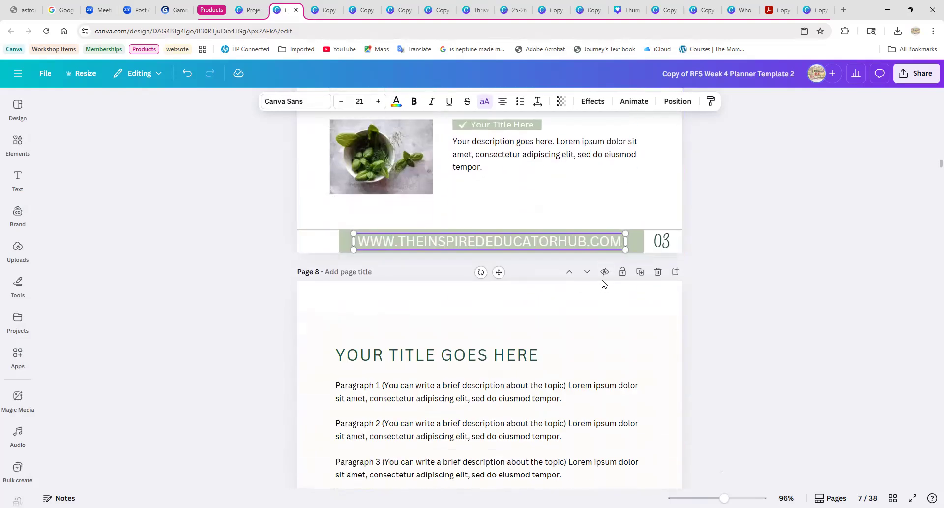
scroll(601, 282, down, 4)
scroll(498, 225, up, 6)
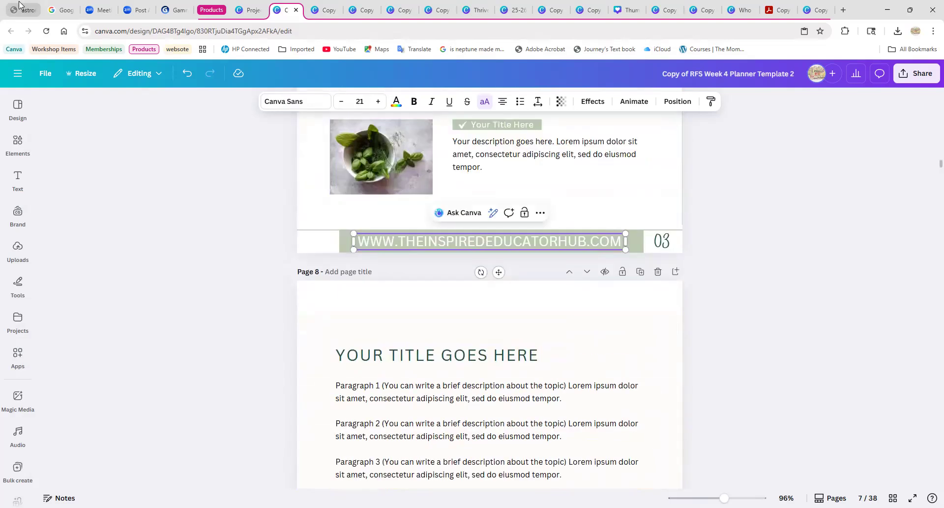
Switch to Google Drive by way of Gmail and display the folders of My Drive.
click(70, 13)
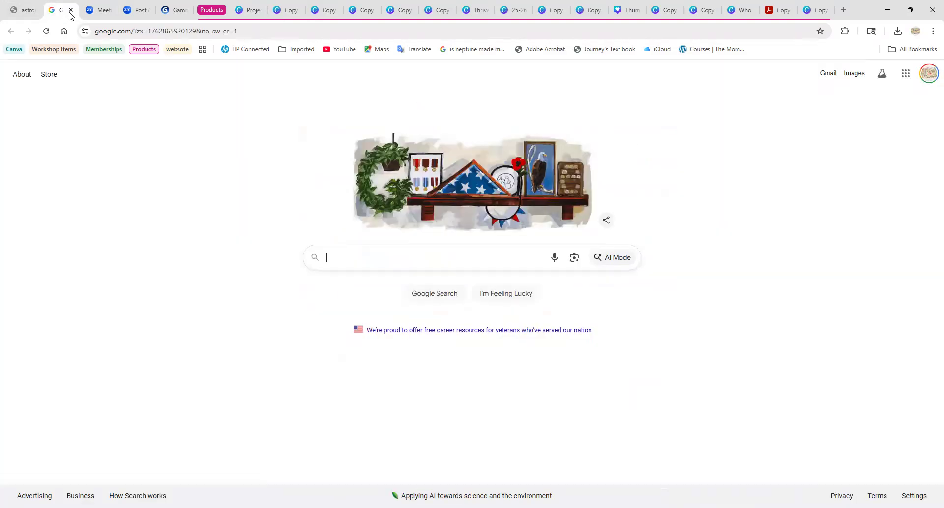
click(828, 75)
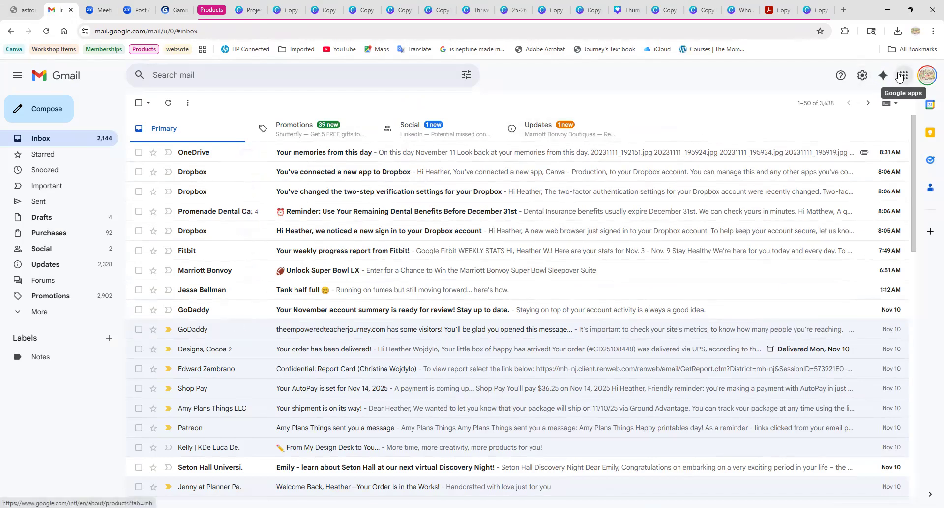
click(813, 273)
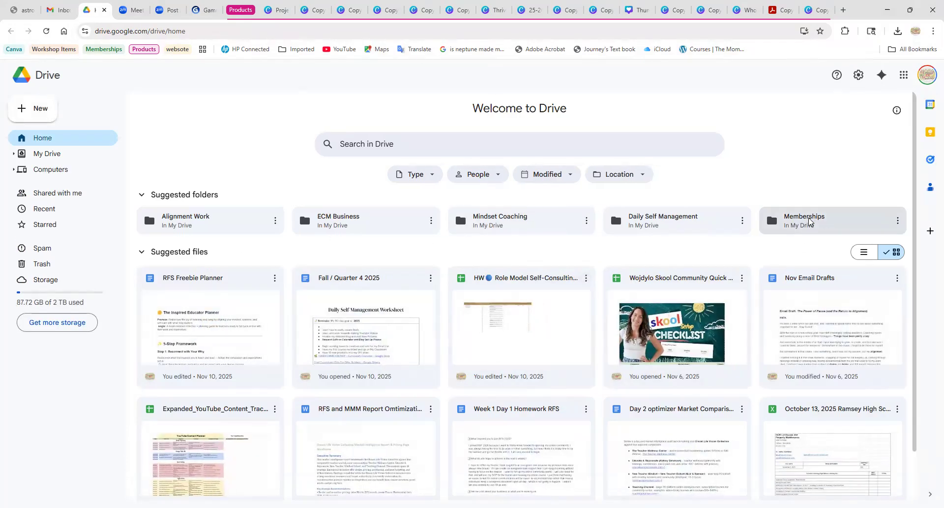
scroll(703, 302, down, 2)
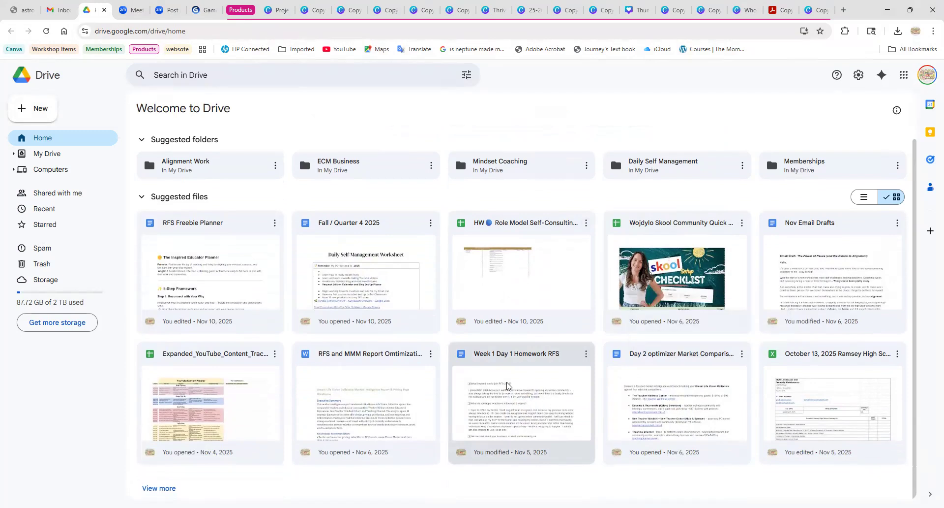
scroll(545, 375, up, 2)
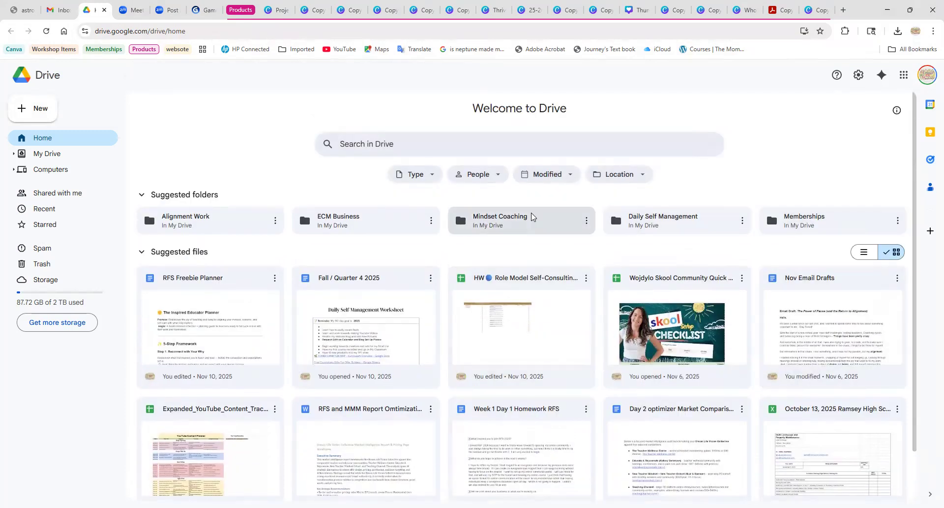
scroll(492, 296, down, 2)
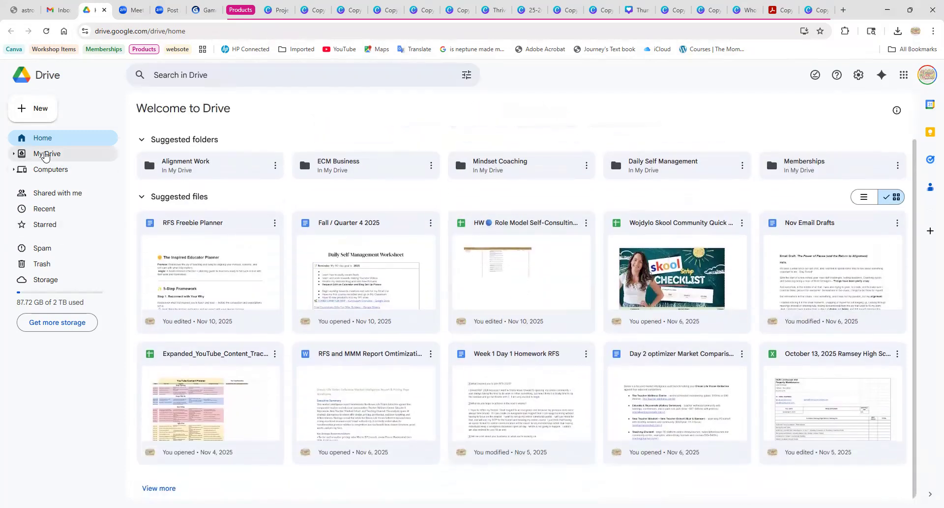
click(41, 153)
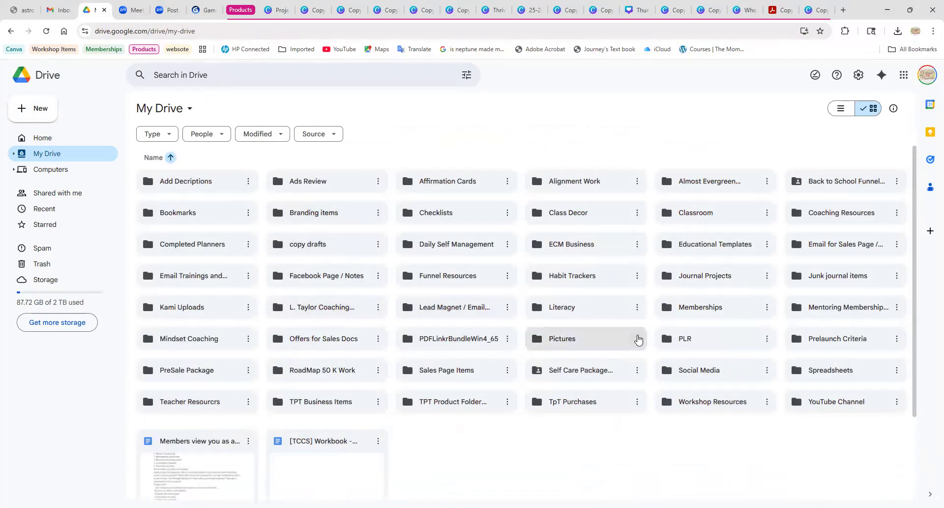
Open the RFS Freebie Planner document from the planner work folder inside Memberships, Momentum Makers Work, Offer Optimizer Work.
double_click(698, 307)
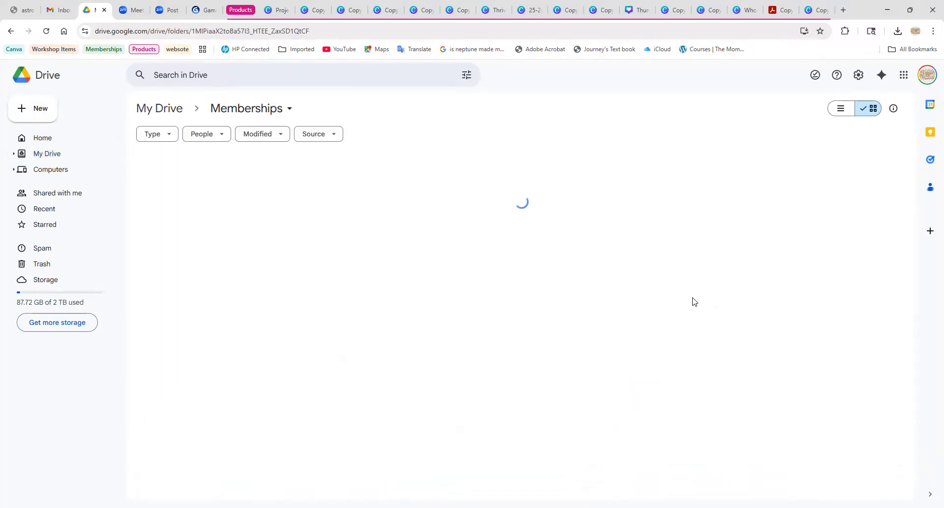
double_click(232, 183)
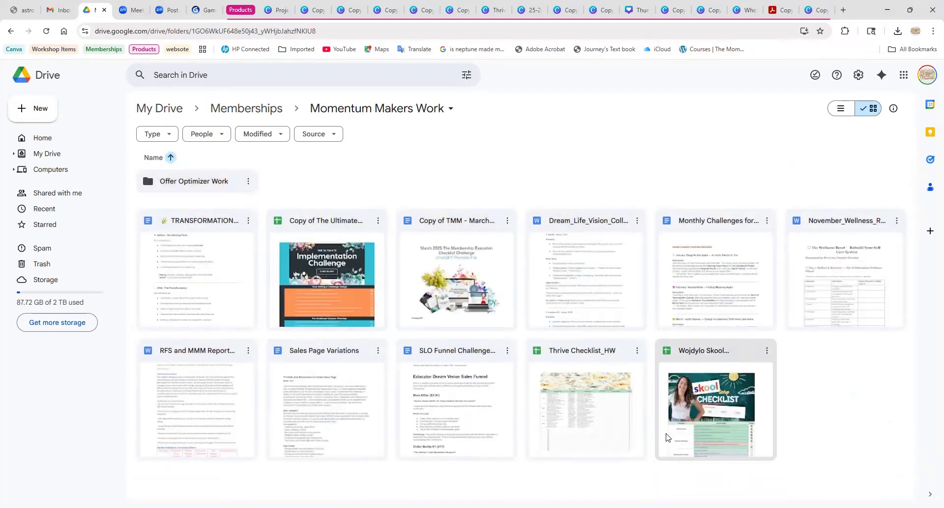
click(181, 184)
double_click(182, 184)
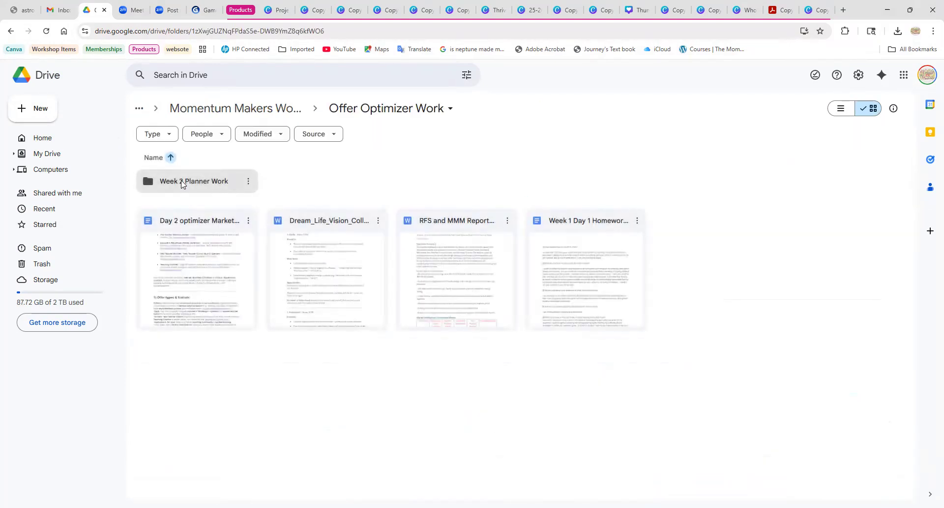
double_click(196, 182)
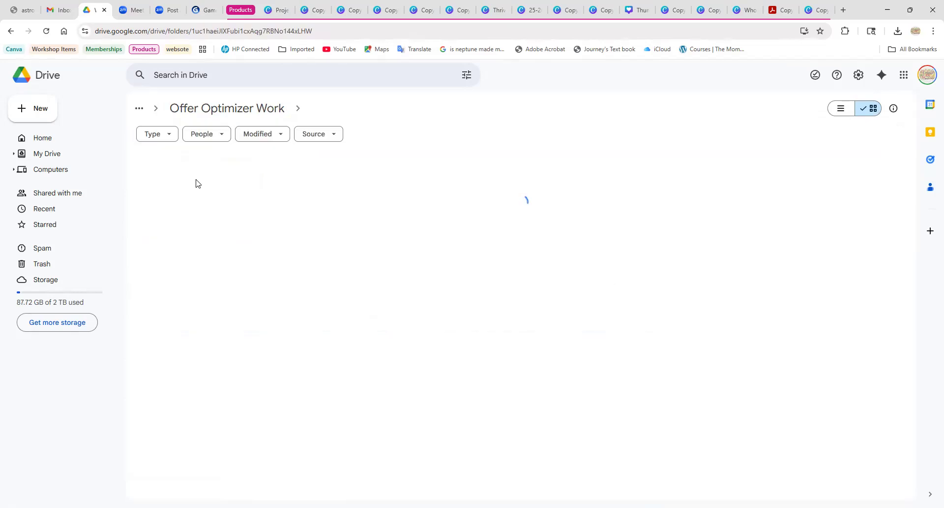
double_click(191, 182)
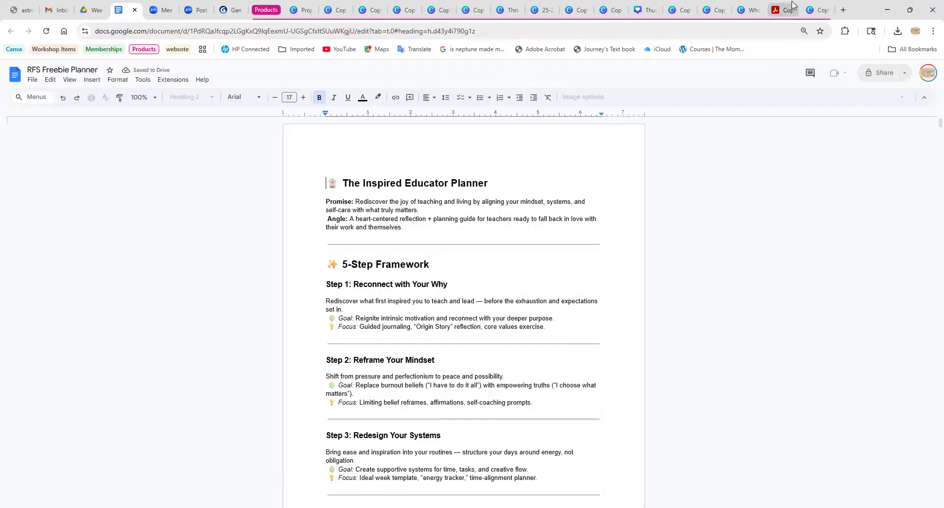
Examine the document's 5-Step Framework, planner page flow, audience pain points, framework evaluation and recommendation.
scroll(518, 277, down, 5)
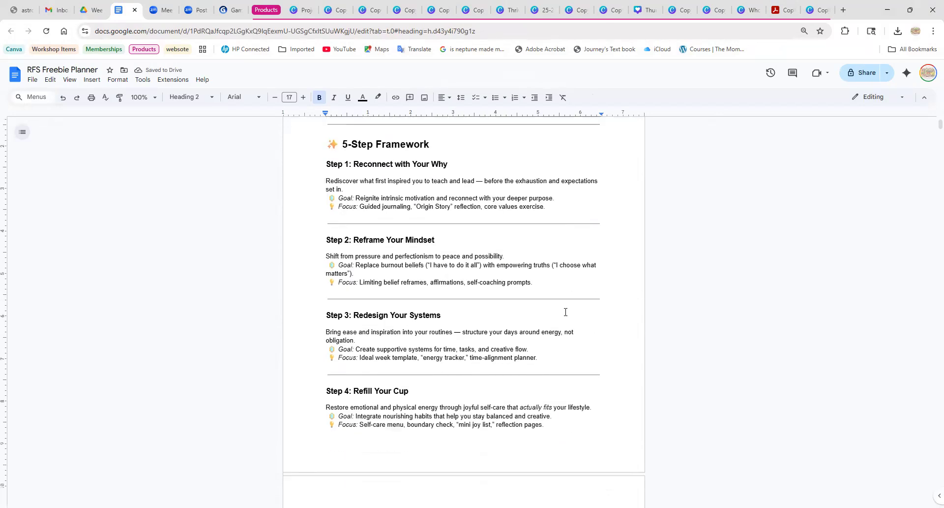
scroll(395, 197, up, 5)
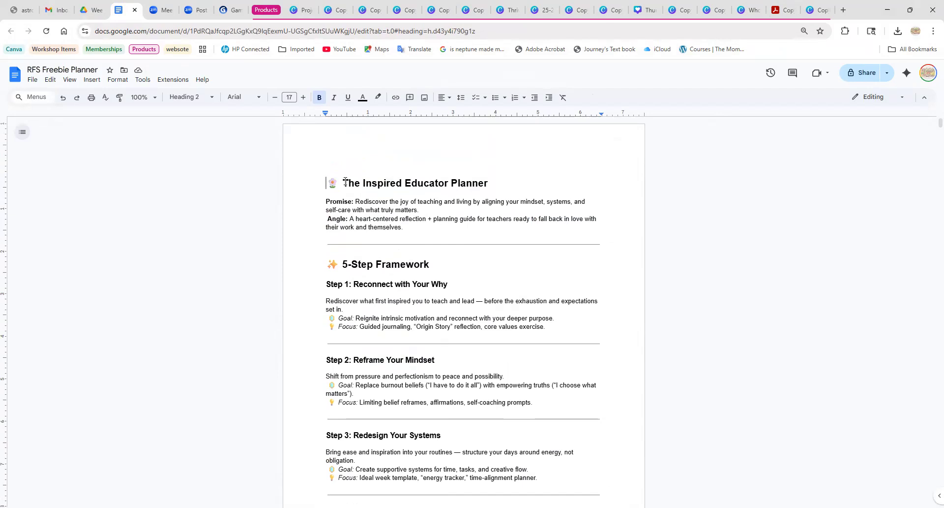
scroll(518, 322, down, 15)
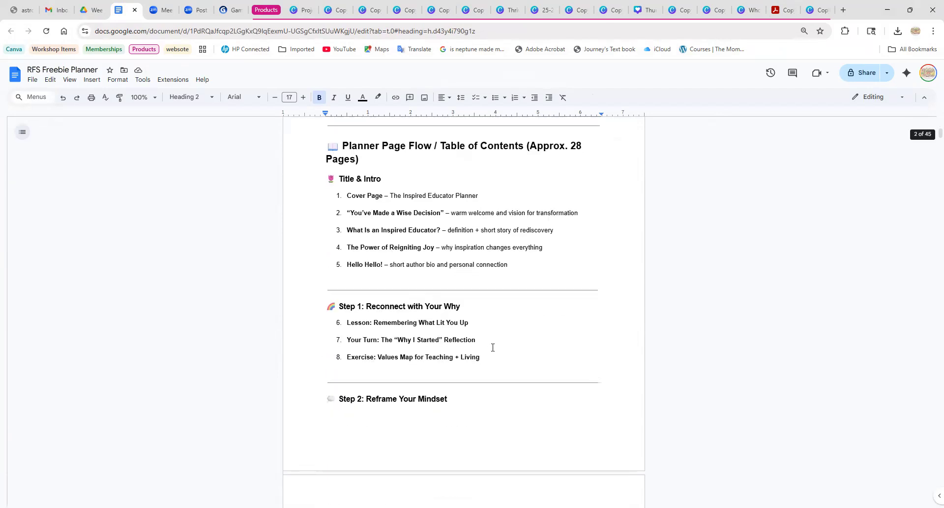
scroll(495, 349, down, 11)
scroll(496, 348, up, 3)
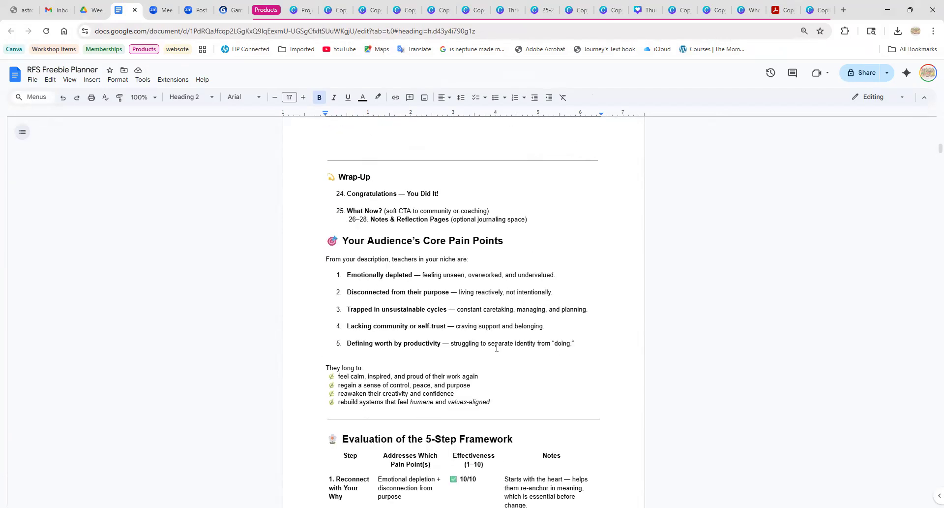
scroll(579, 335, down, 3)
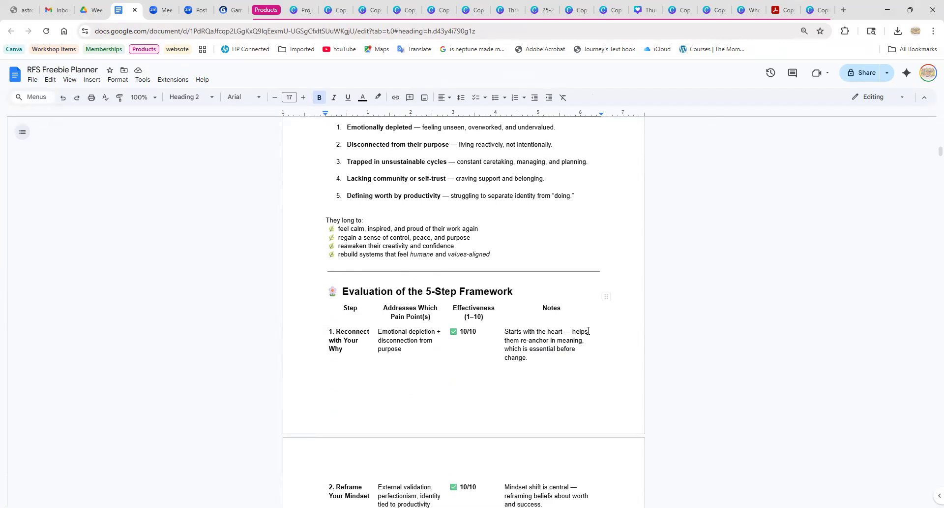
click(581, 334)
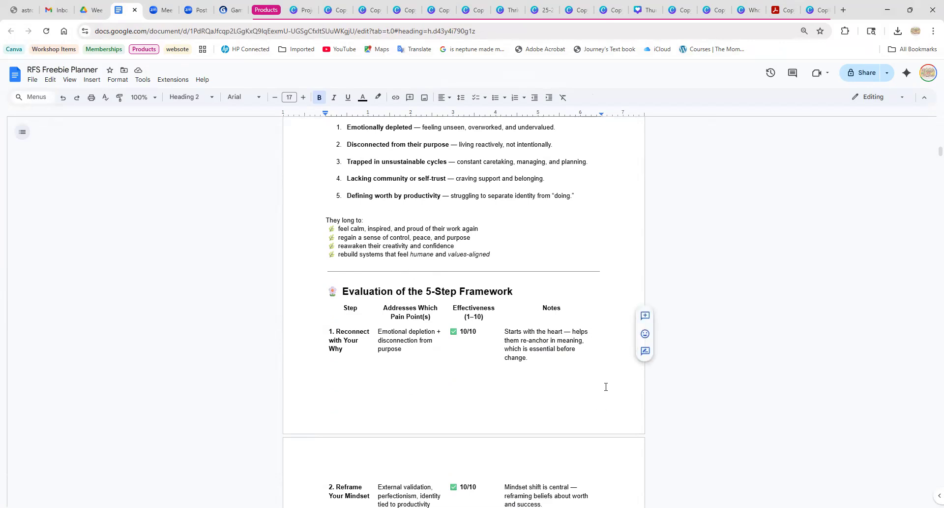
scroll(627, 376, down, 3)
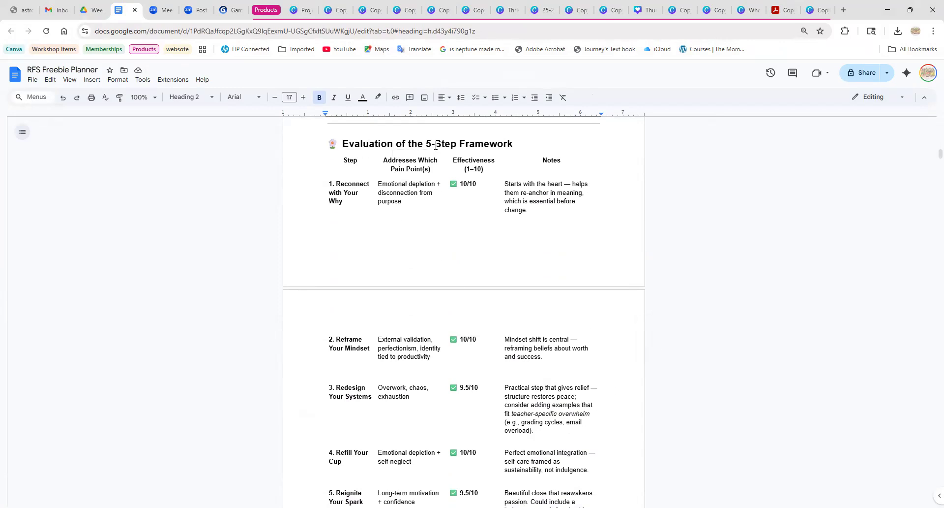
scroll(627, 348, down, 7)
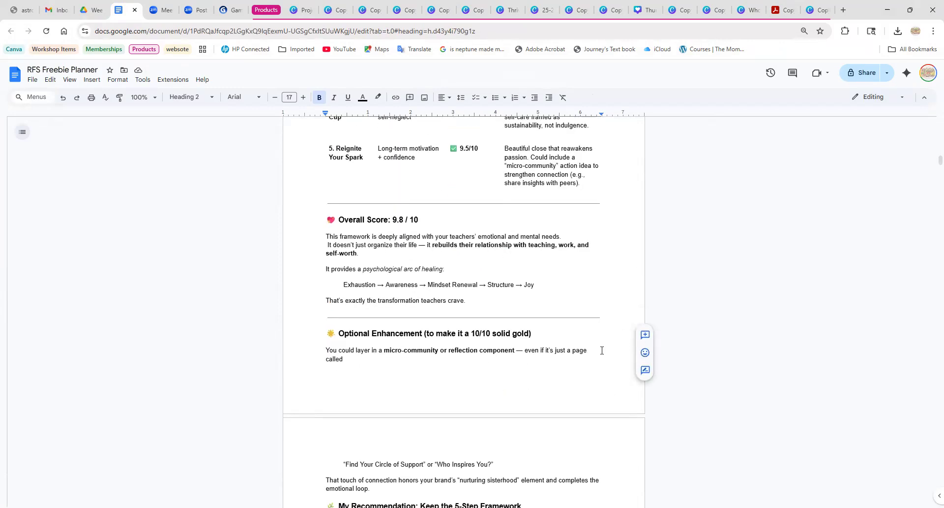
scroll(602, 349, down, 5)
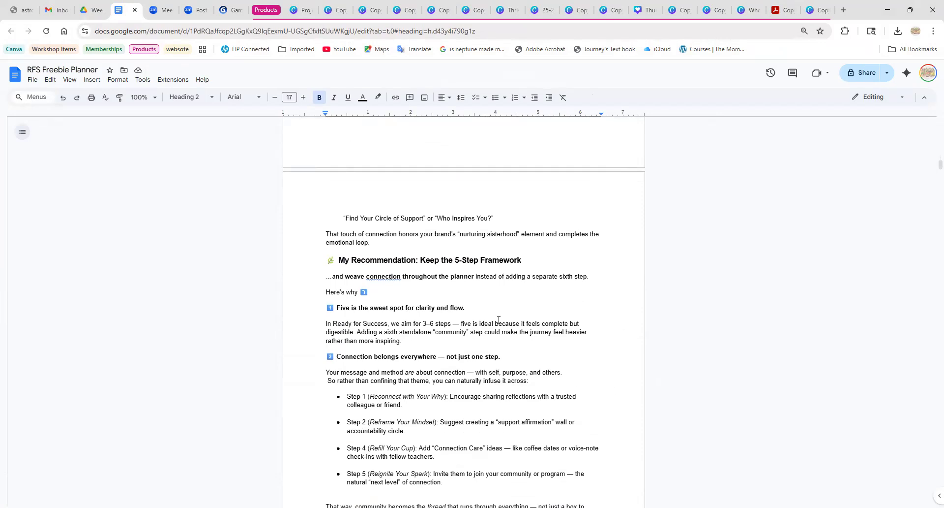
Read through the Weaving Connection section and the planner page copy, from You've Made a Wise Decision to the Step 1 lesson and reflection prompts.
scroll(498, 320, down, 9)
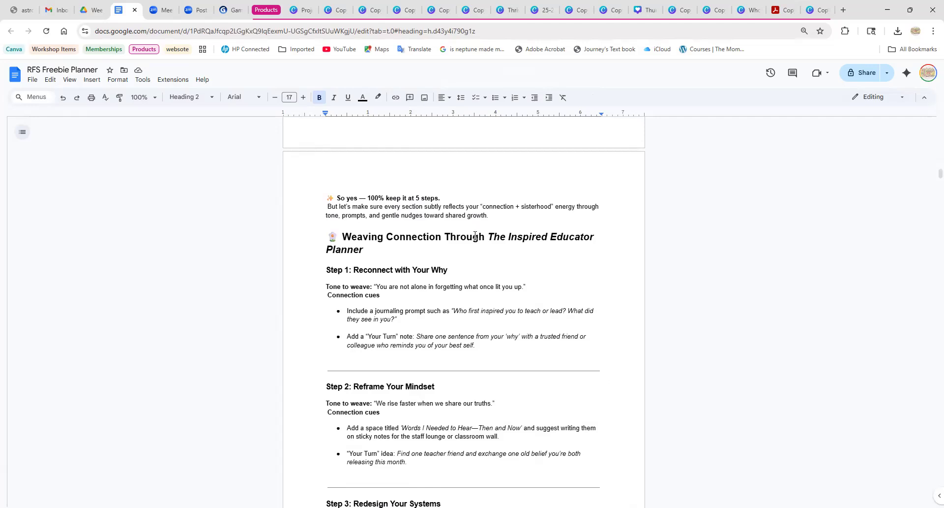
drag(486, 236, 499, 256)
click(461, 266)
scroll(391, 320, down, 20)
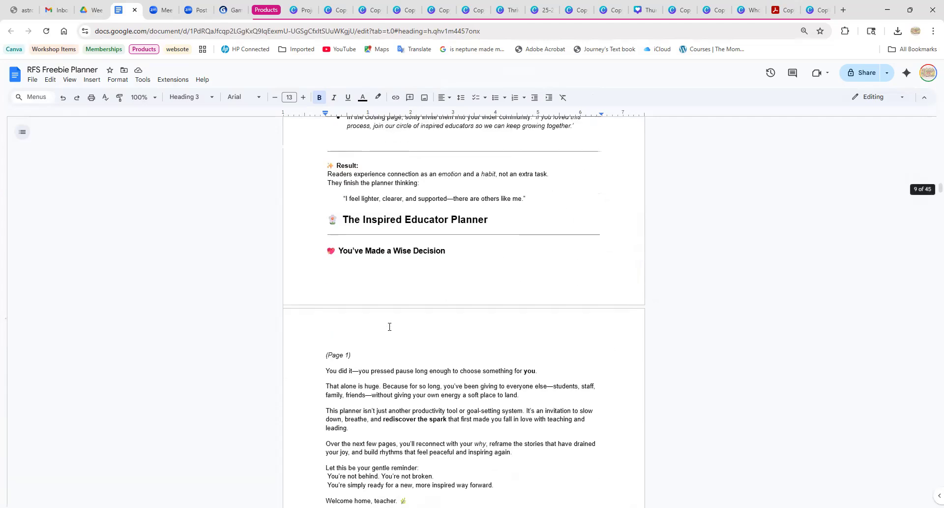
scroll(391, 323, up, 5)
scroll(498, 357, down, 15)
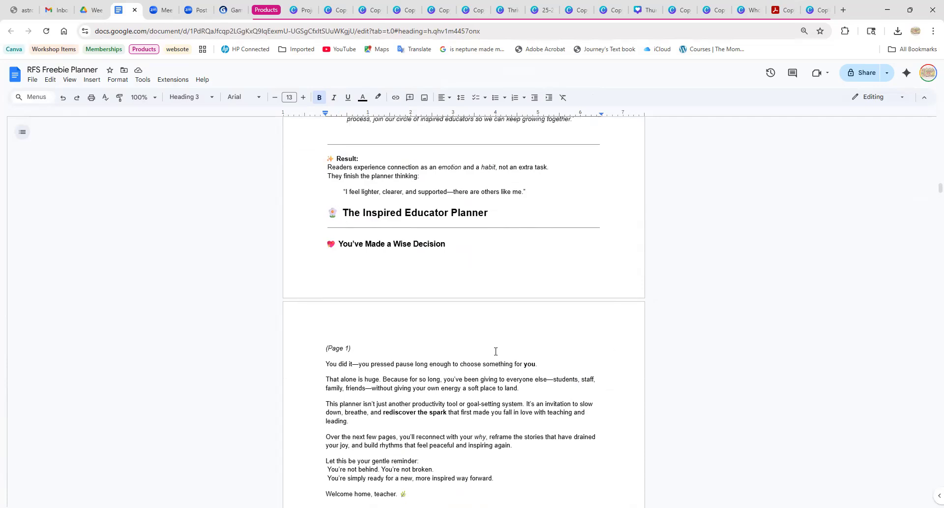
scroll(497, 347, down, 9)
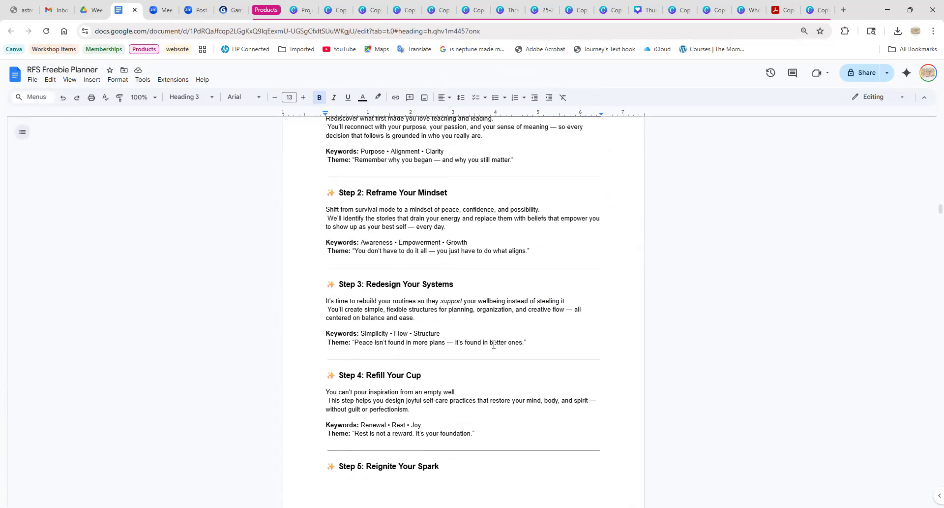
scroll(494, 344, down, 20)
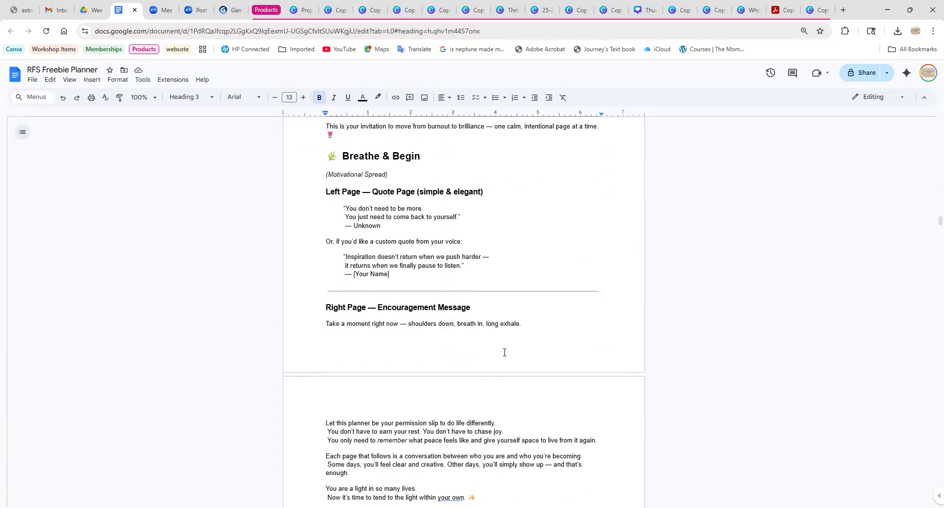
scroll(507, 352, down, 7)
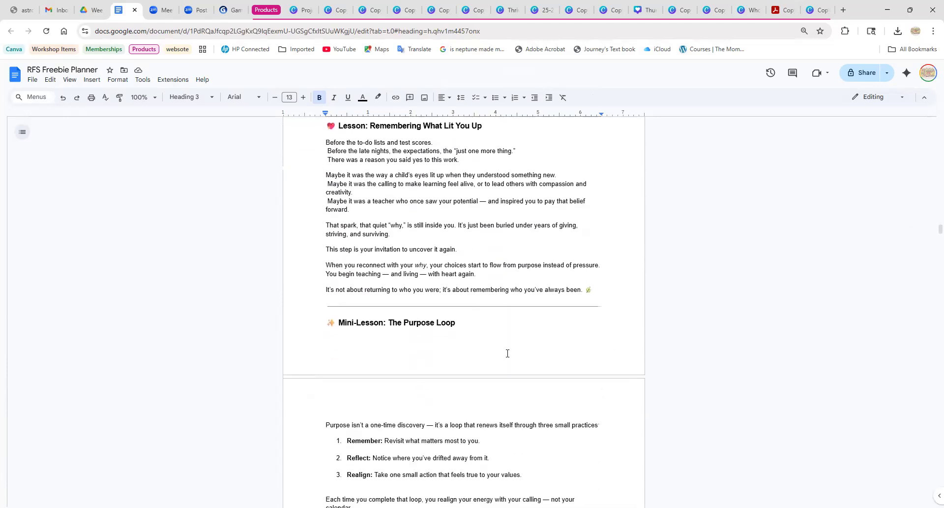
scroll(505, 353, down, 5)
scroll(511, 353, up, 5)
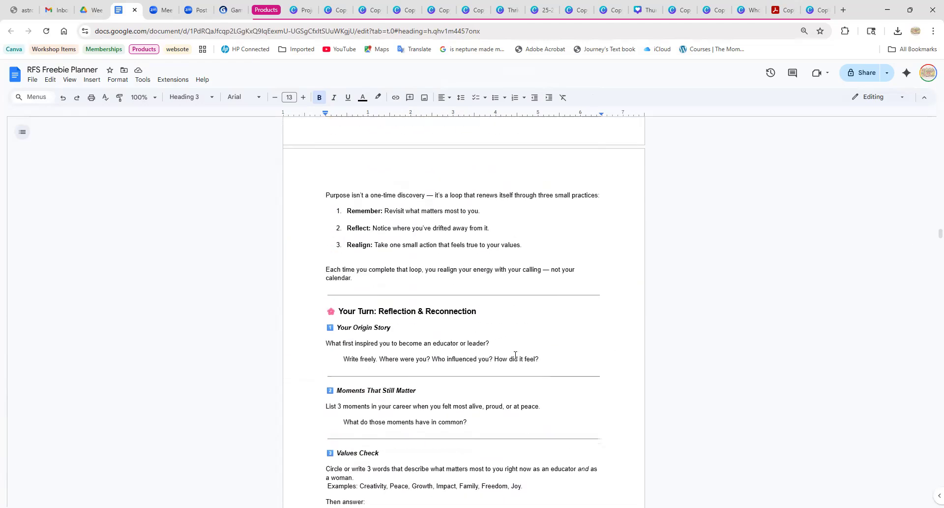
scroll(517, 358, up, 3)
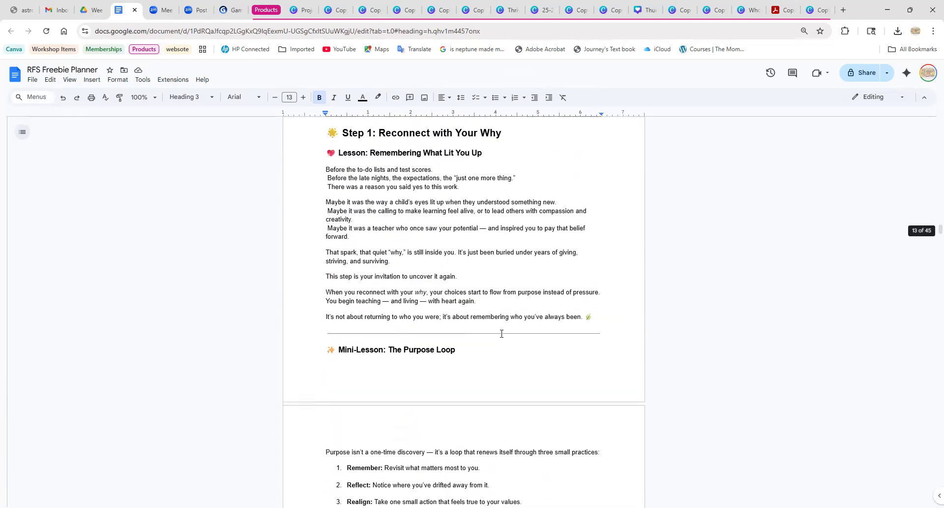